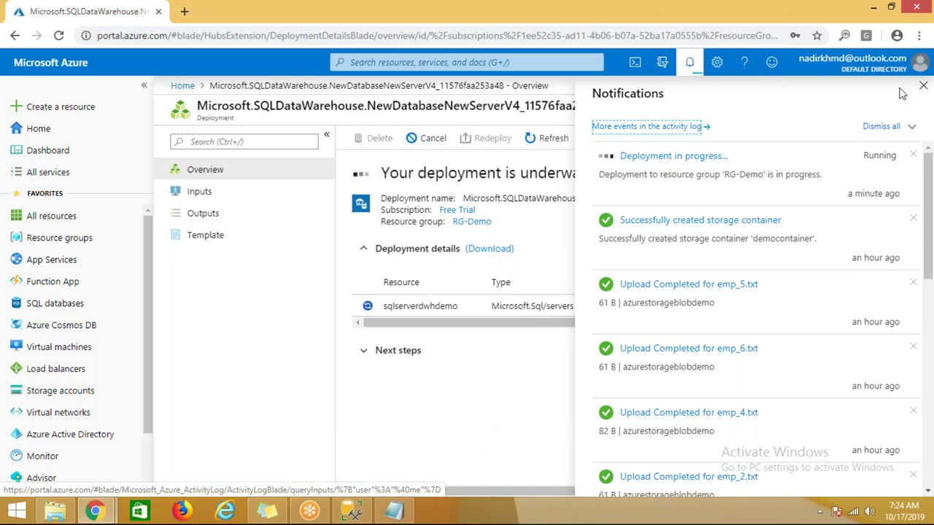
left_click_drag(929, 188, 929, 309)
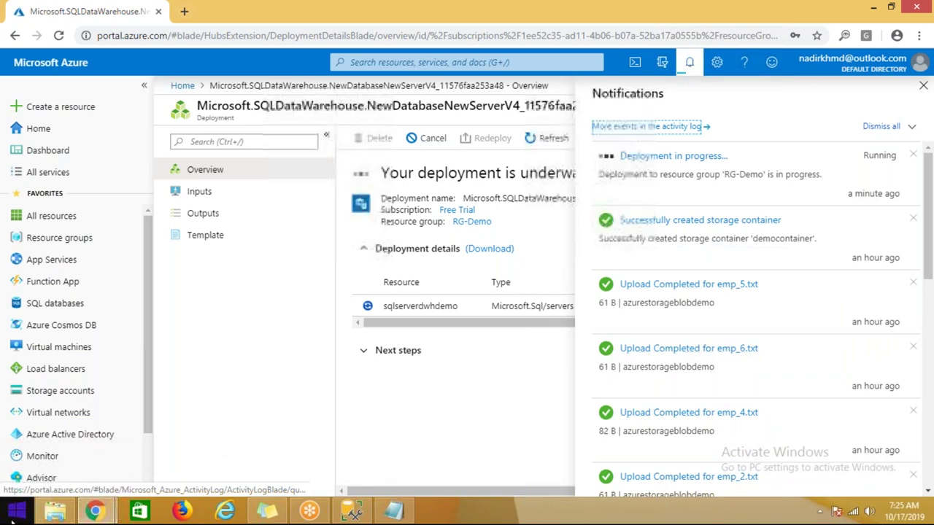
- Open the Windows Services console (services.msc)
left_click(19, 517)
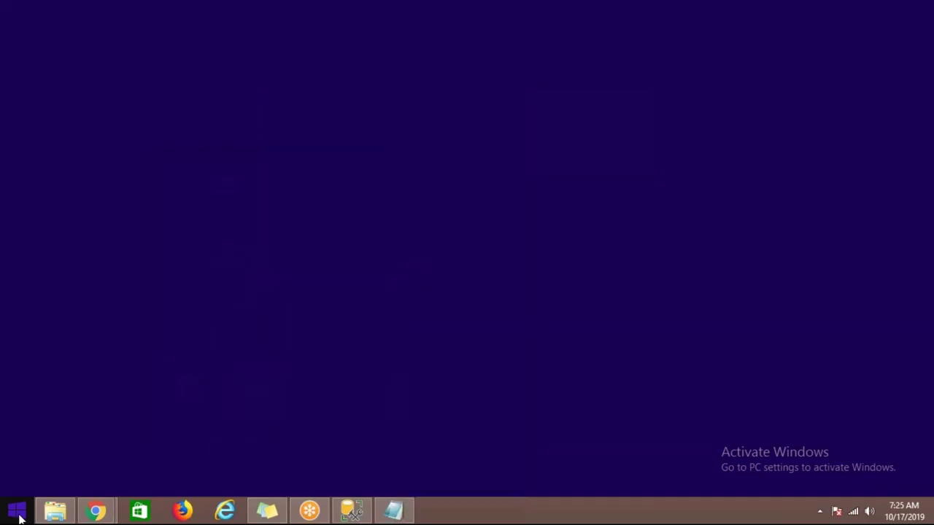
left_click(889, 54)
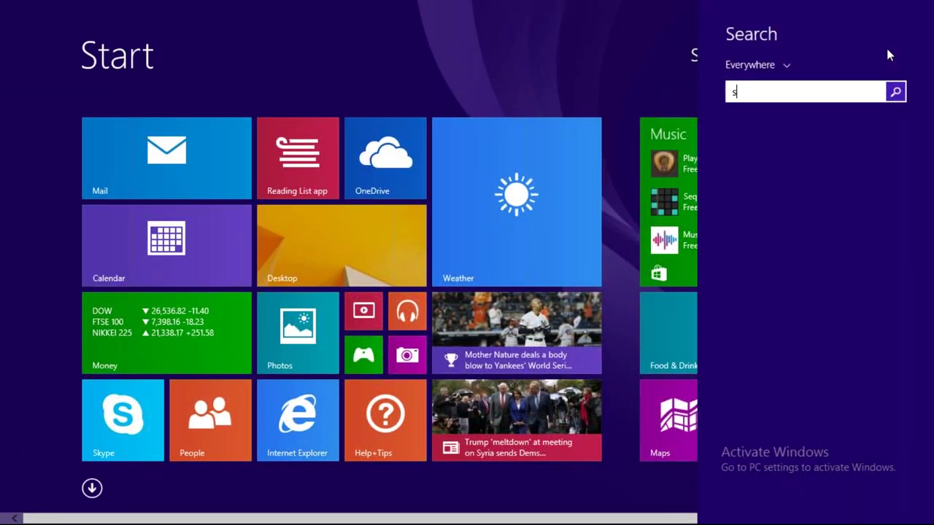
type("services.msc")
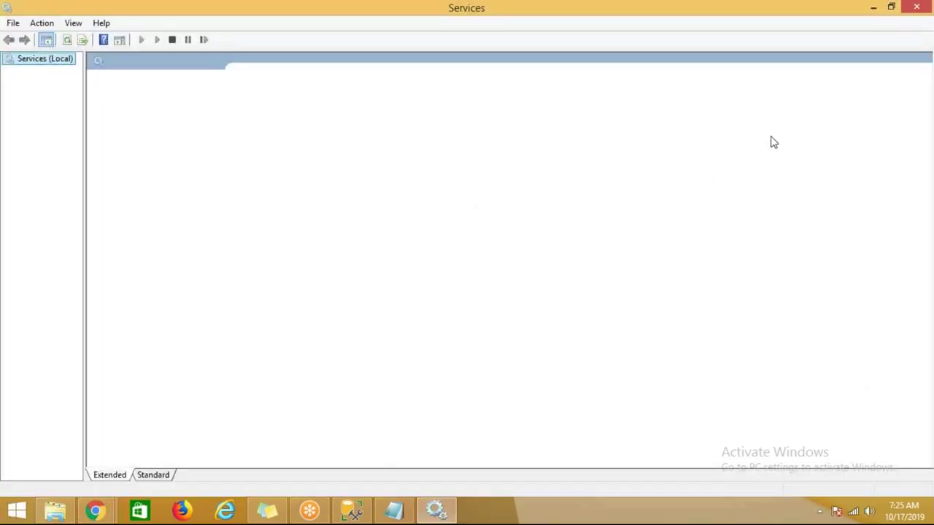
- Examine the status of the SQL Server PolyBase Data Movement and SQL Server PolyBase Engine services for the MSSQLSERVER instance
left_click(284, 265)
key("s")
scroll(307, 302, "down", 4)
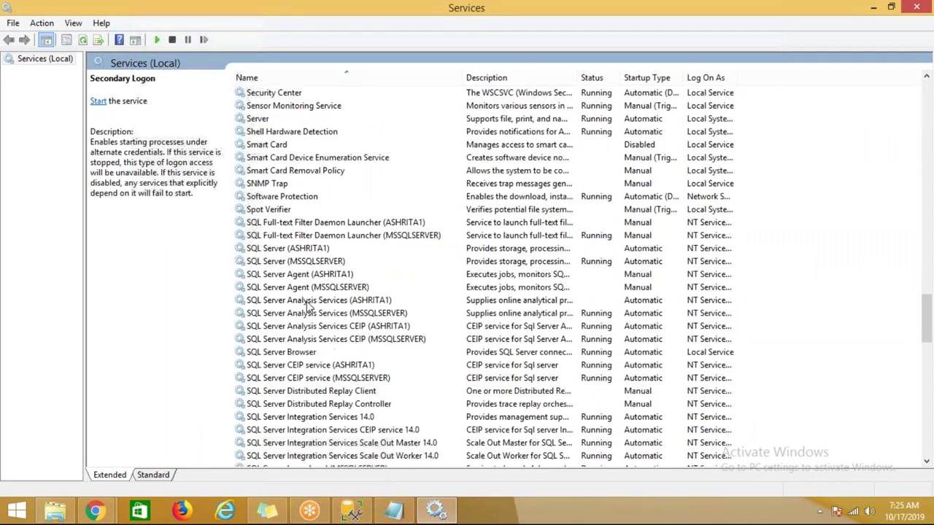
left_click(379, 369)
left_click(381, 380)
left_click(382, 368)
left_click(385, 379)
left_click(385, 369)
left_click(386, 379)
left_click(388, 369)
left_click(388, 379)
left_click(391, 369)
left_click(393, 379)
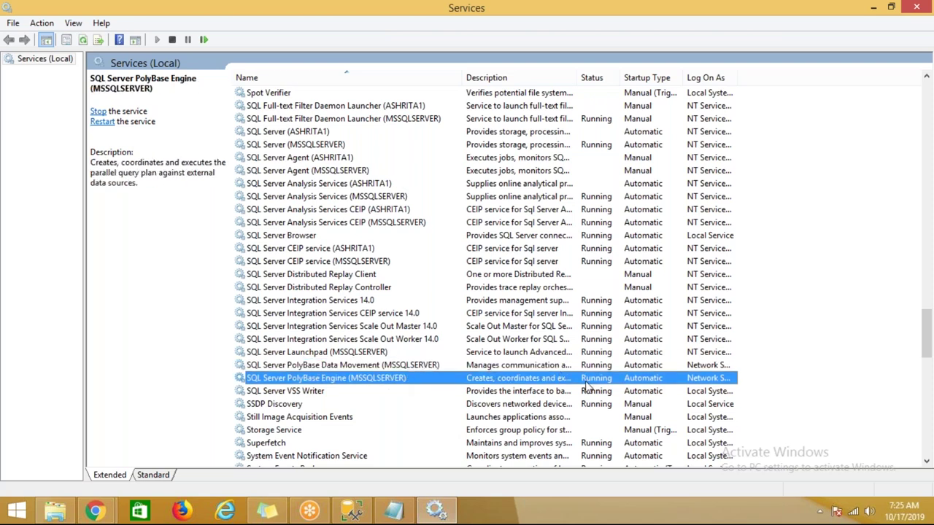
left_click(592, 367)
left_click(601, 378)
left_click(603, 370)
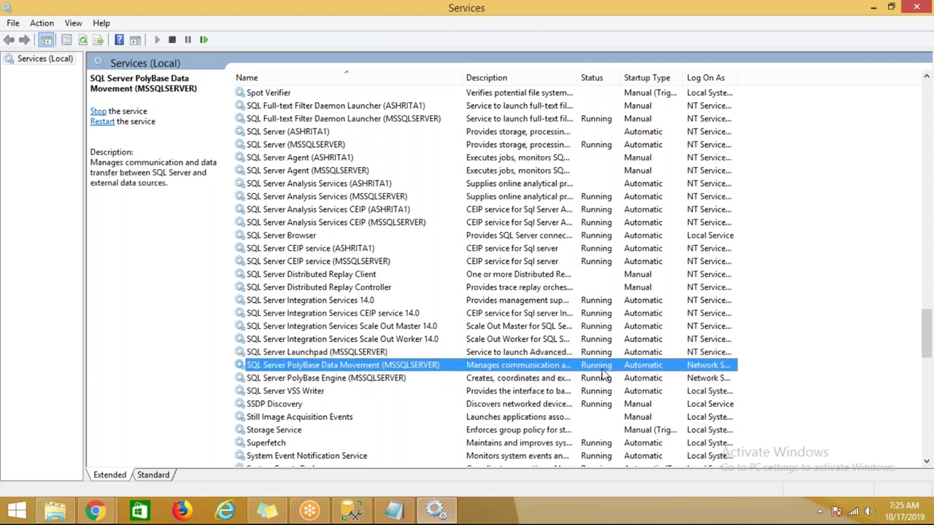
left_click(605, 379)
left_click(605, 367)
left_click(605, 378)
left_click(603, 367)
left_click(603, 379)
left_click(601, 367)
left_click(603, 379)
left_click(603, 367)
left_click(604, 378)
left_click(603, 367)
left_click(604, 378)
left_click(602, 368)
left_click(604, 378)
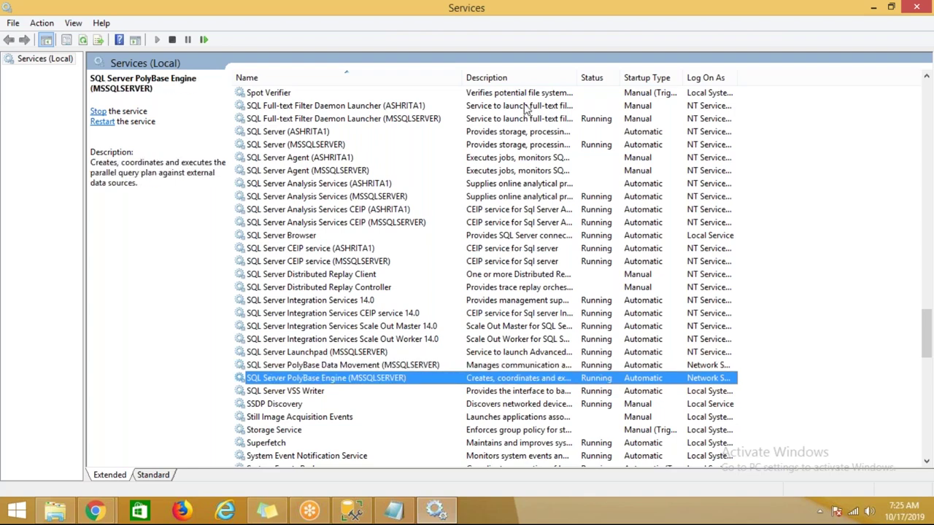
- Close the Services console and switch to the Notepad notes to review the azure sql data warehouse line
right_click(491, 10)
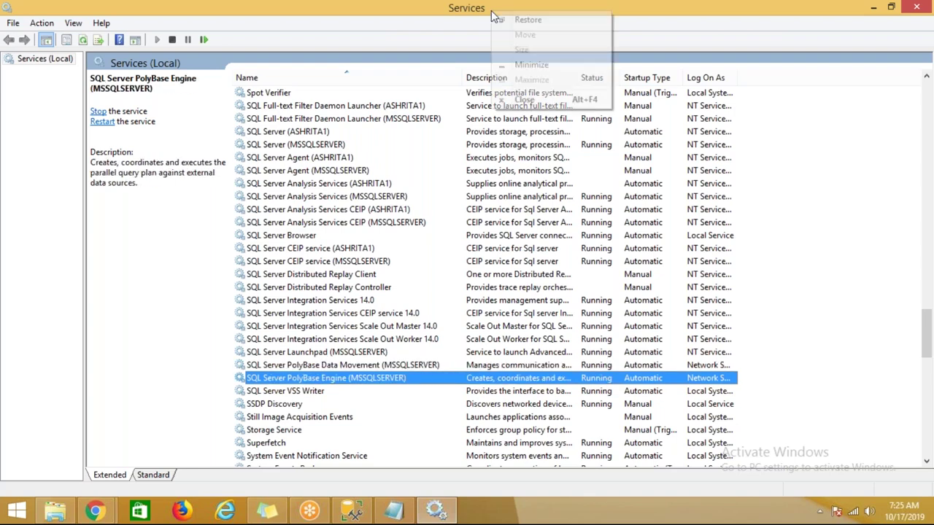
left_click(514, 101)
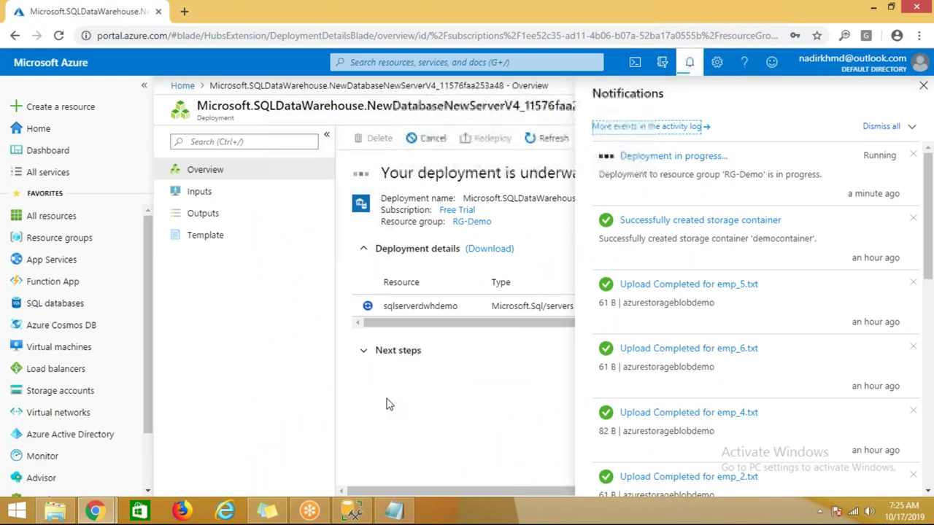
left_click(394, 511)
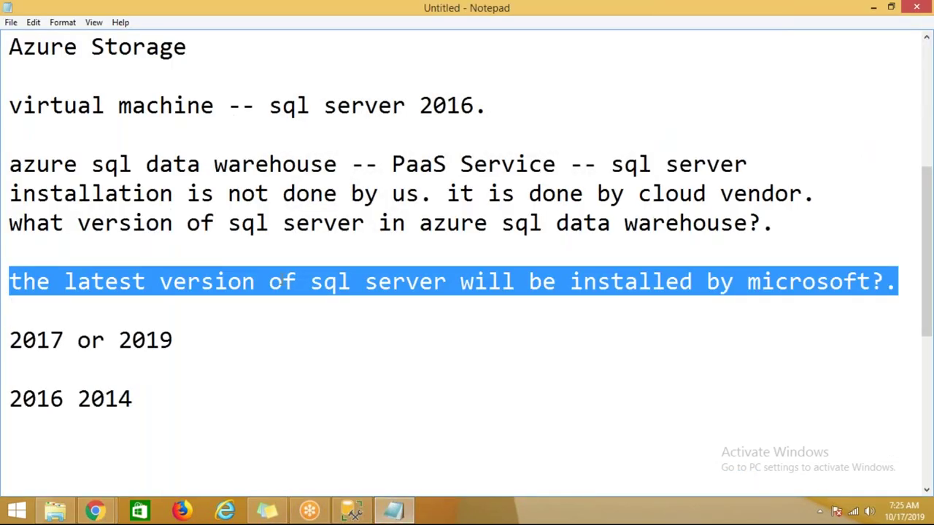
left_click_drag(338, 172, 12, 165)
left_click(323, 196)
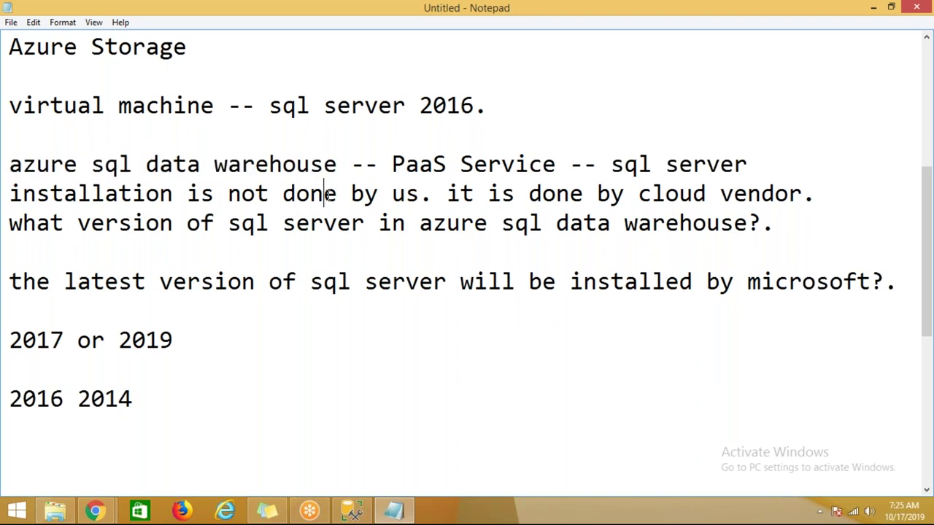
- Add the heading line "External Data source" below the "2016 2014" line and start an indented line under it
scroll(327, 234, "down", 3)
left_click(285, 159)
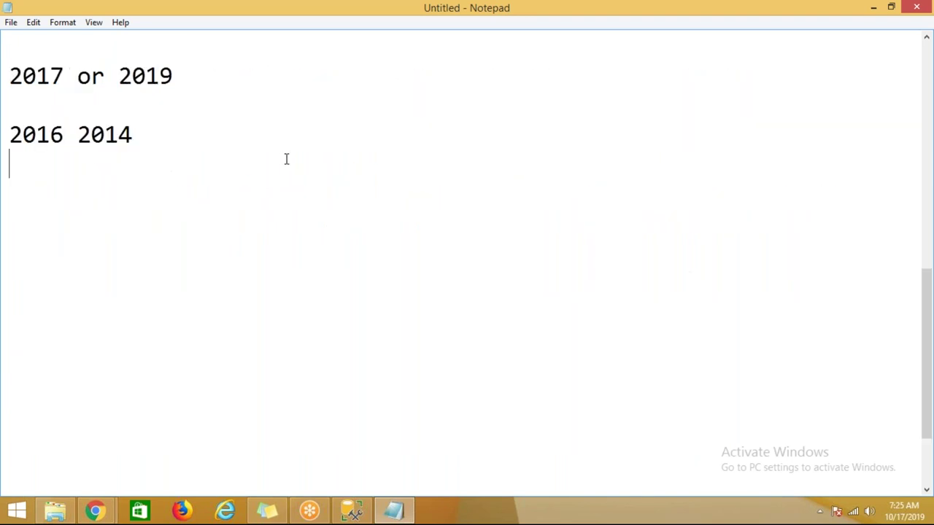
key("Return")
key("Return")
type("Extr")
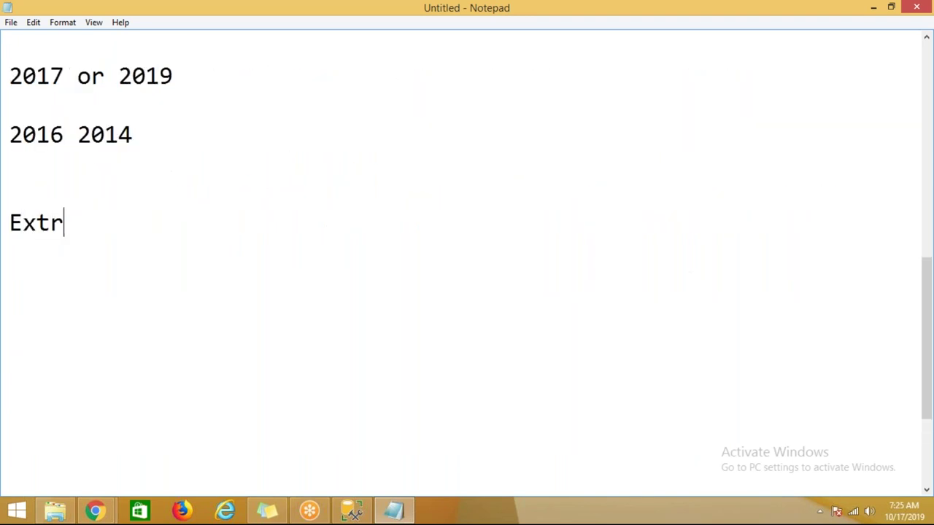
key("BackSpace")
type("ernal Dat")
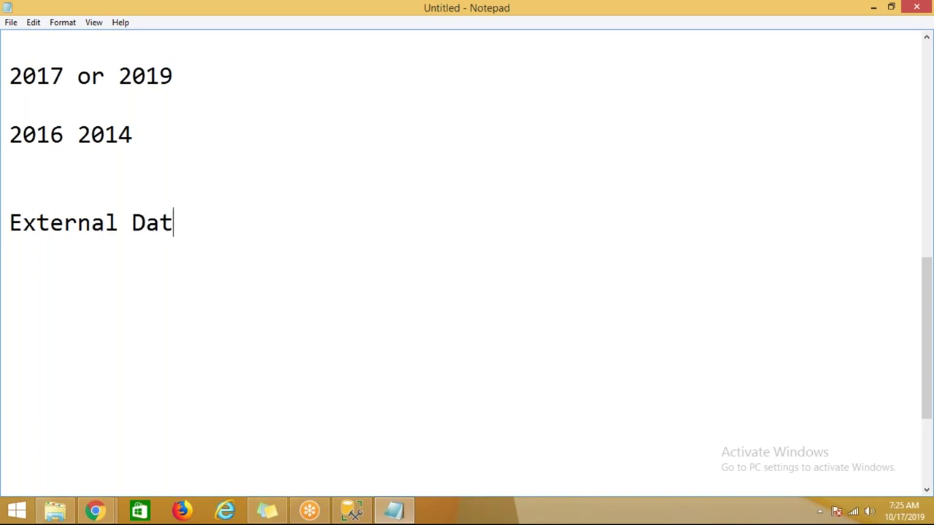
type("a source")
key("Return")
key("Tab")
- Change the heading to "External Data sources" and list "File format" and "data Sources" as indented lines beneath it
type("Fil")
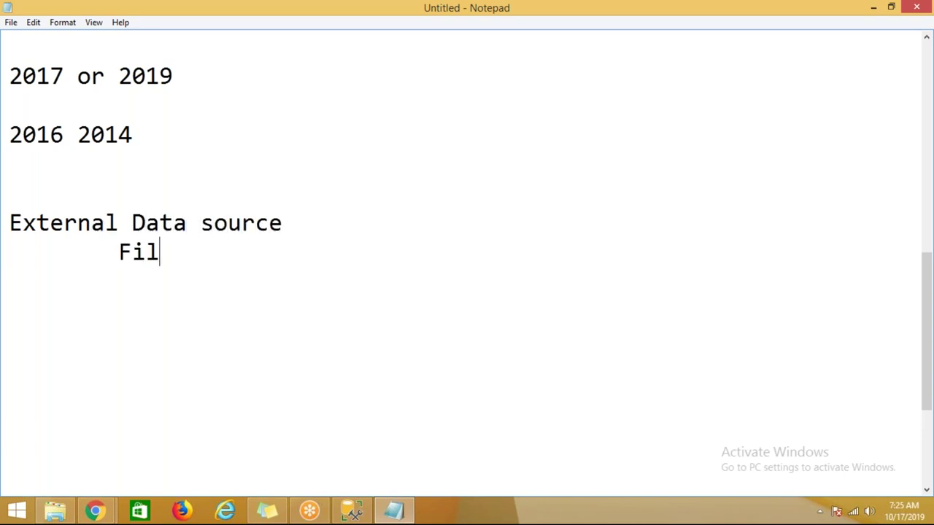
key("Up")
key("End")
type("s")
left_click(159, 252)
type("e format")
key("Return")
key("Tab")
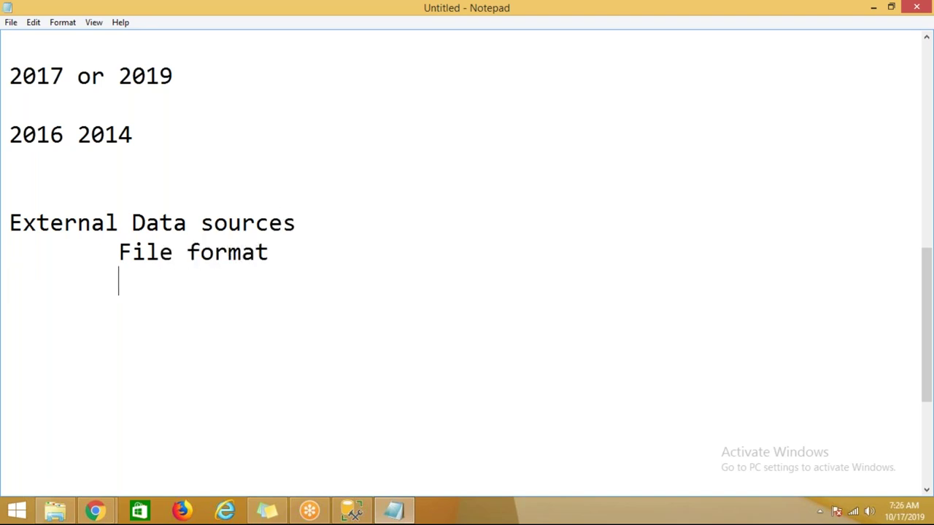
type("data Sources")
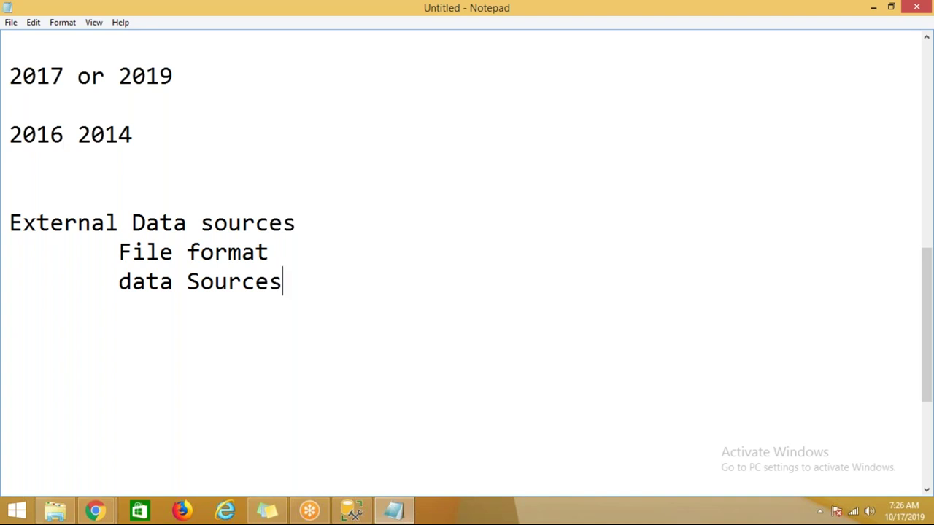
key("shift+Up")
key("shift+Up")
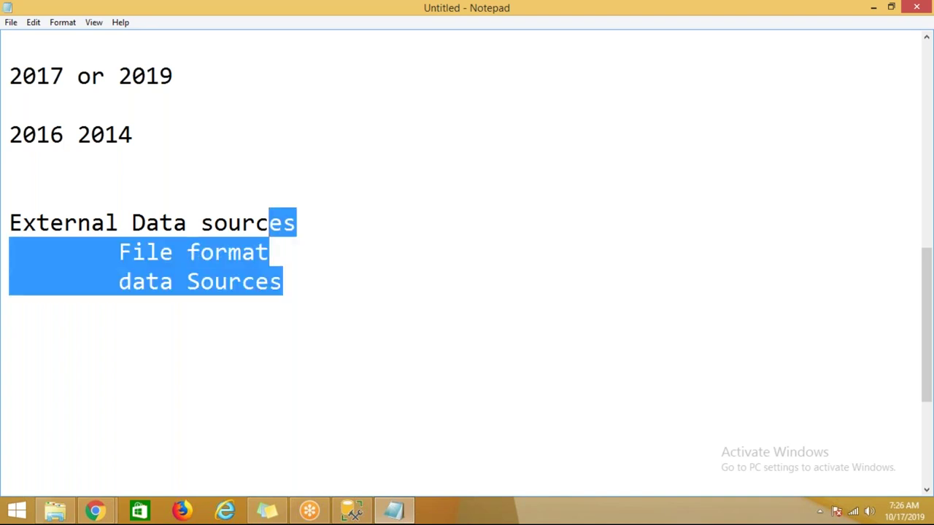
key("shift+Down")
key("shift+Down")
- Append "-- azure sql data warehouse" to the "External Data sources" heading
key("Up")
key("Up")
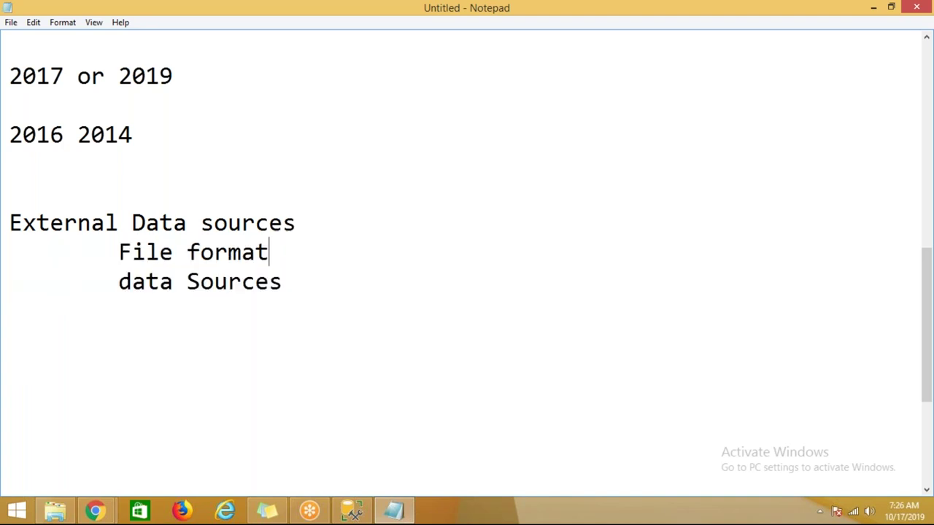
key("Down")
key("Up")
key("End")
type("-- azure sql daa")
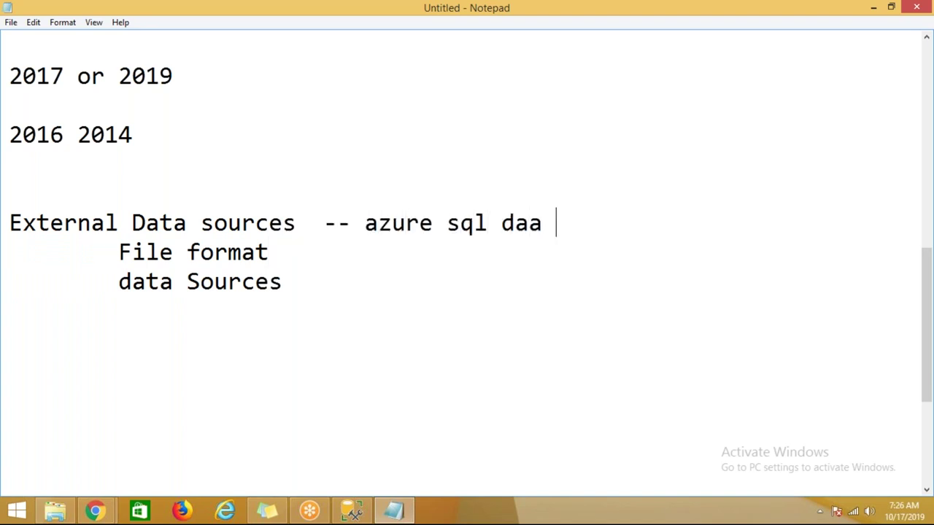
key("BackSpace")
key("BackSpace")
type("ta warehouse")
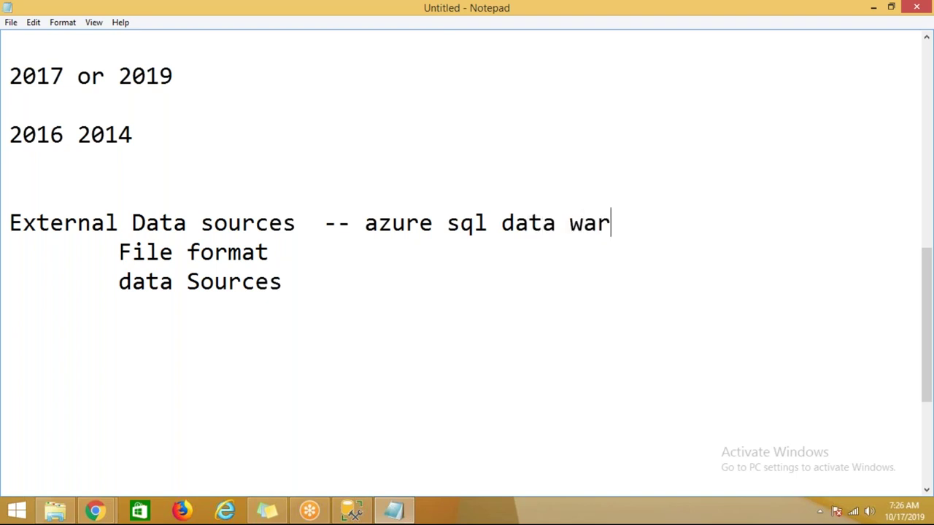
left_click(283, 252)
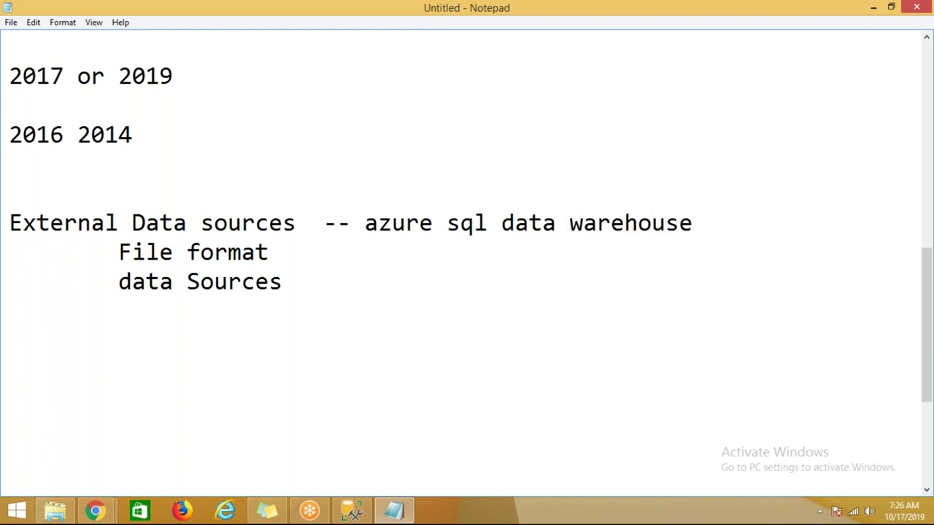
key("Return")
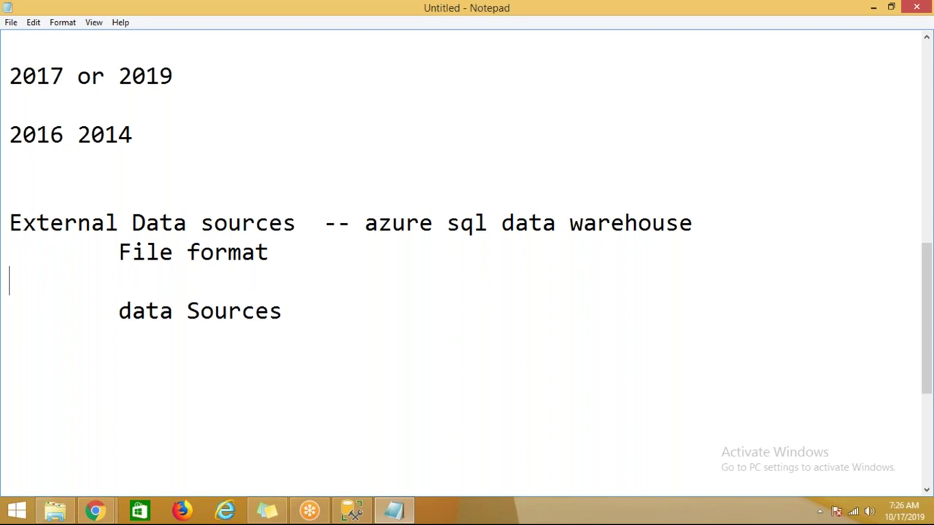
key("BackSpace")
key("Page_Down")
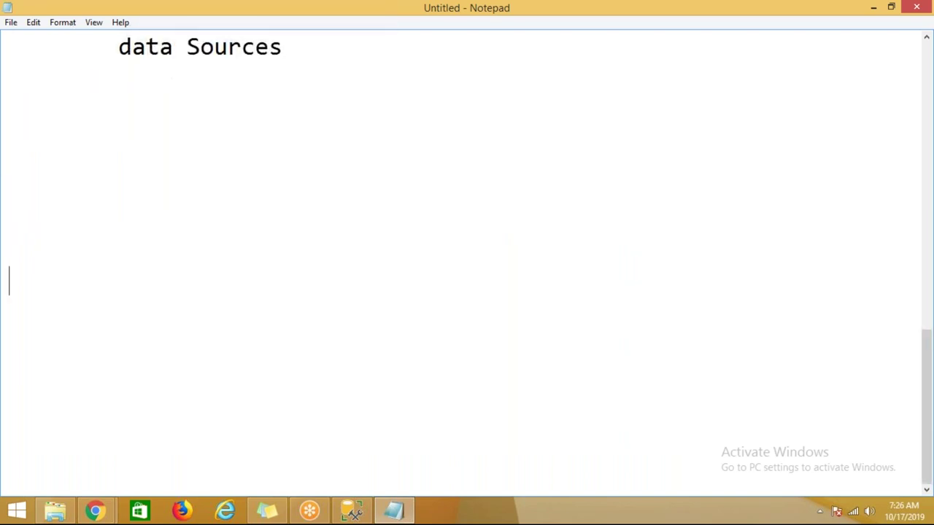
key("Up")
key("Up")
key("Up")
key("Up")
key("Up")
key("Up")
key("Up")
key("Up")
key("Up")
key("Up")
key("Up")
key("Up")
key("Up")
key("Up")
key("Up")
key("Down")
key("Down")
key("Down")
key("Down")
key("Down")
key("Down")
key("Down")
key("Down")
key("Down")
key("Down")
key("Down")
key("Down")
key("Down")
key("Down")
- Below the indented list, write "This file format option is not available for azure sql database", leaving one blank line above it
key("Up")
key("Up")
key("Up")
key("Up")
key("Up")
key("Down")
type("This ")
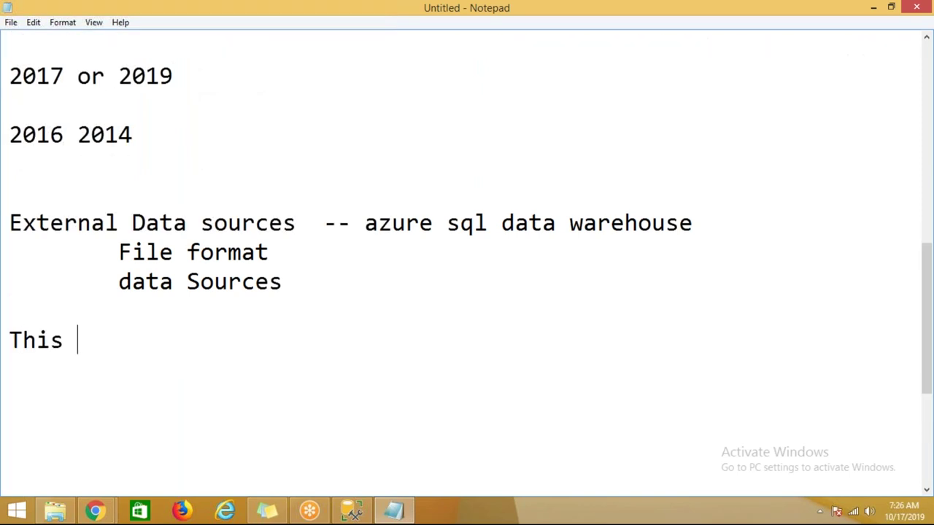
type("file format op")
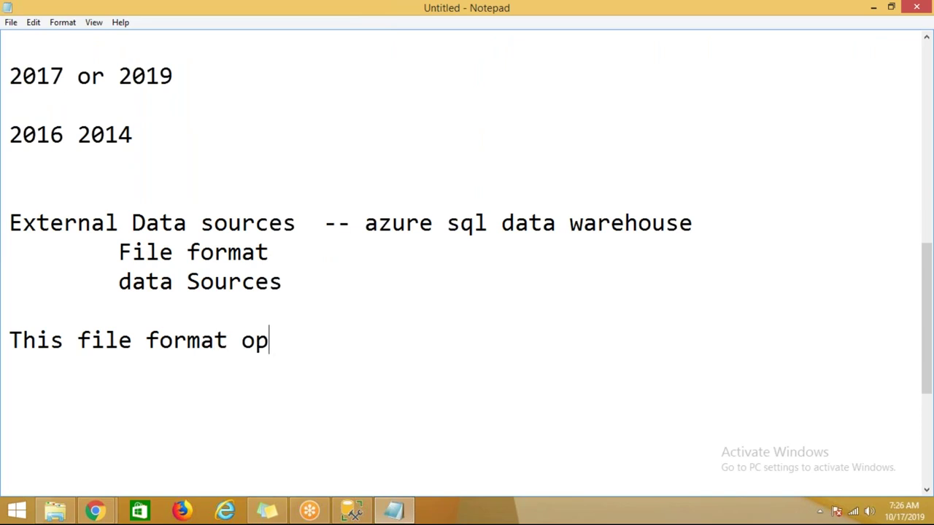
type("tions i")
key("BackSpace")
key("BackSpace")
key("BackSpace")
type("is ")
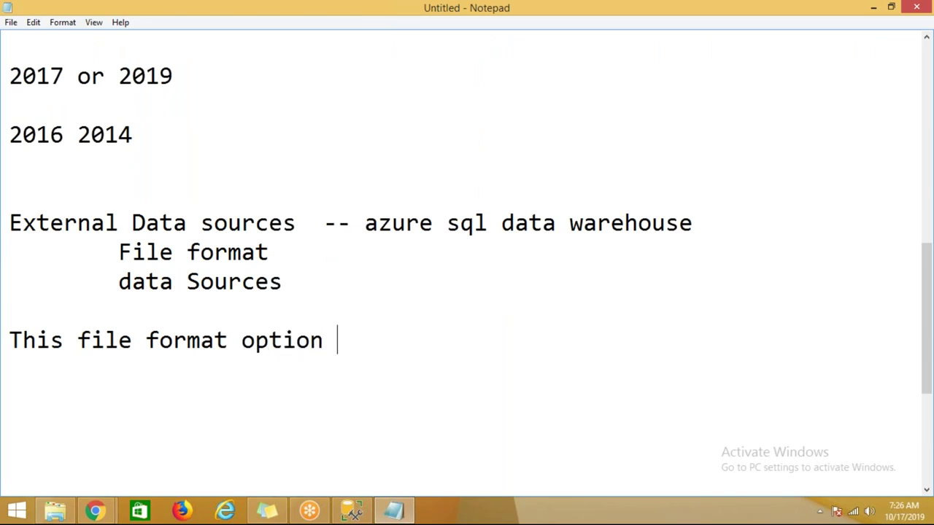
type("not availal")
key("BackSpace")
type("b")
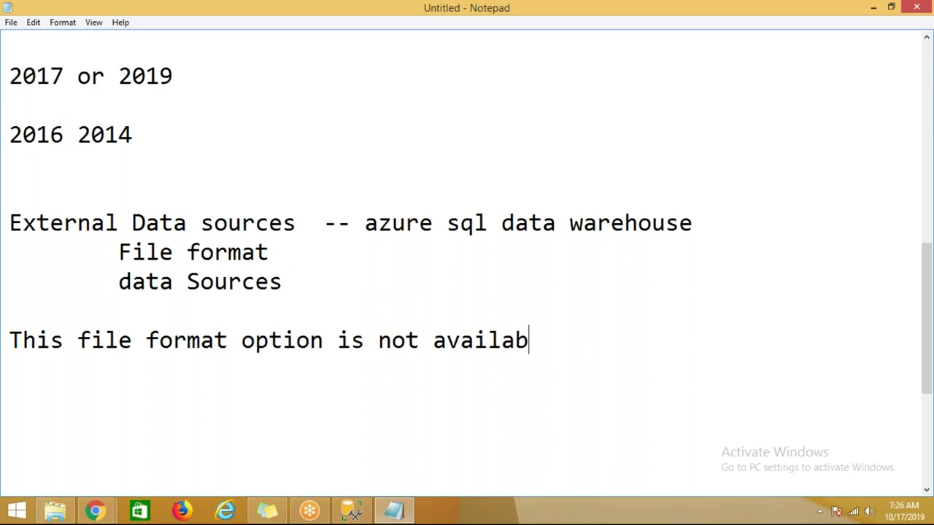
type("le for azure ")
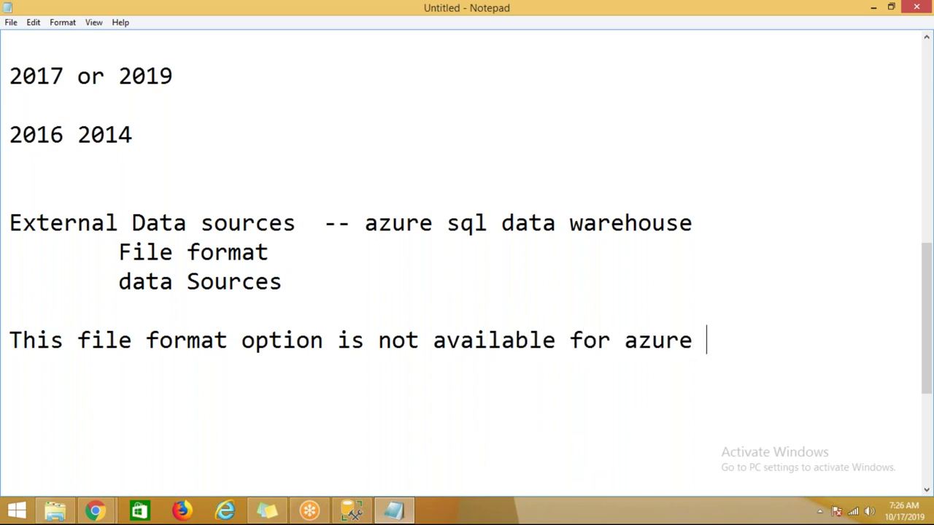
type("d")
key("BackSpace")
type("sql s")
key("BackSpace")
type("database")
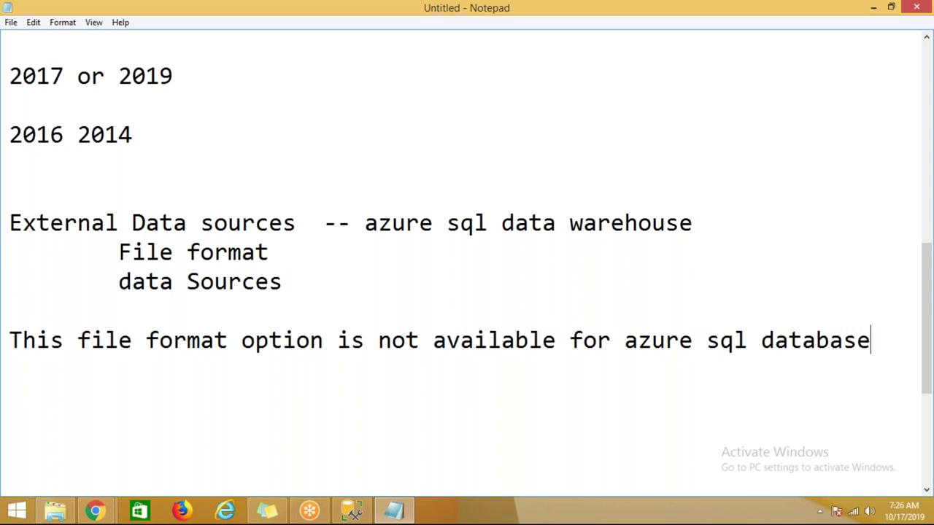
- Review the new file format sentence and the indented "File format" and "data Sources" lines by highlighting them
key("shift+Up")
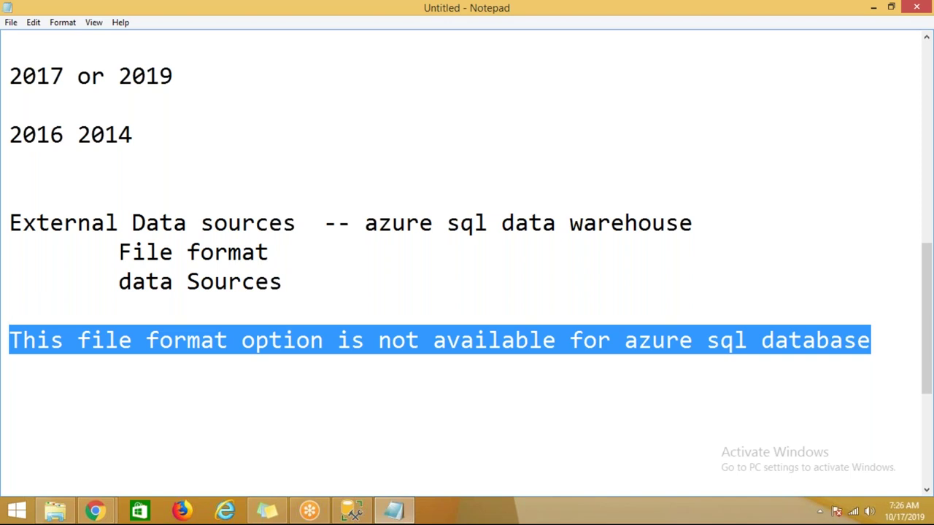
key("Up")
key("Up")
key("shift+Down")
key("shift+Down")
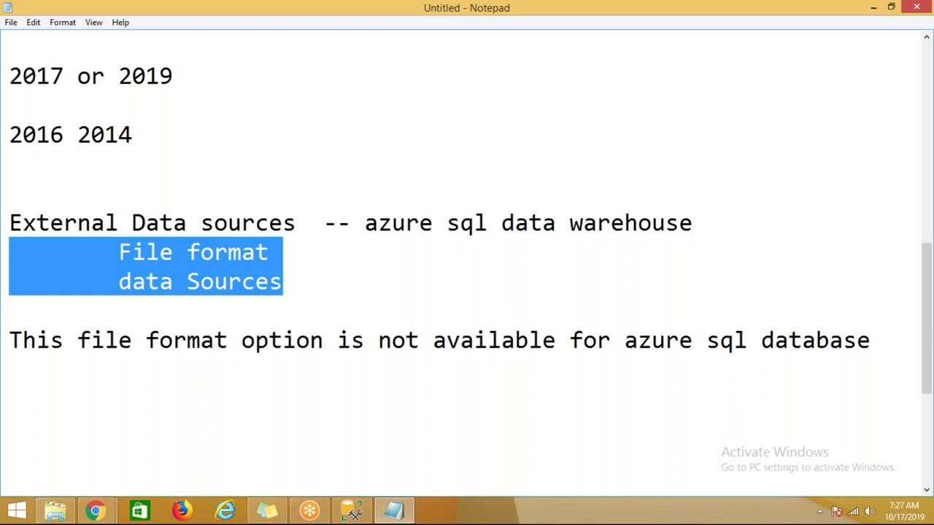
key("Up")
key("Up")
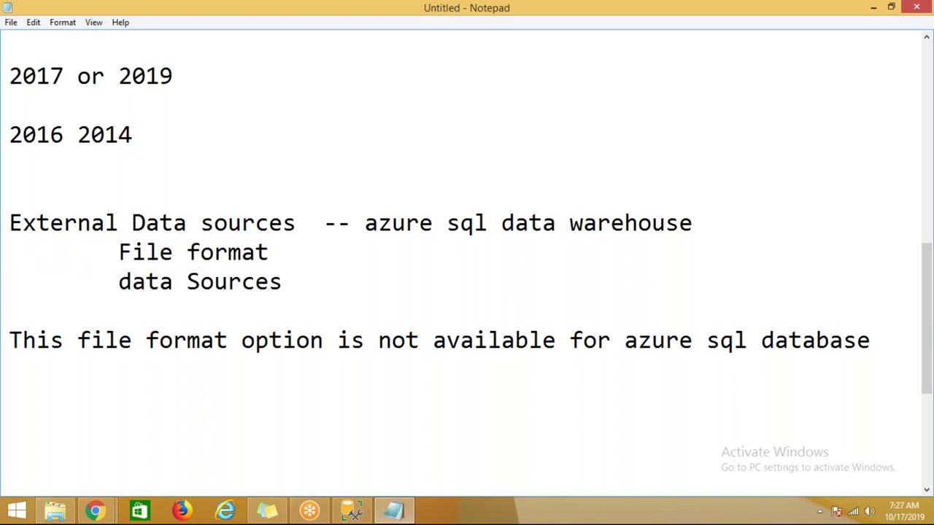
key("shift+End")
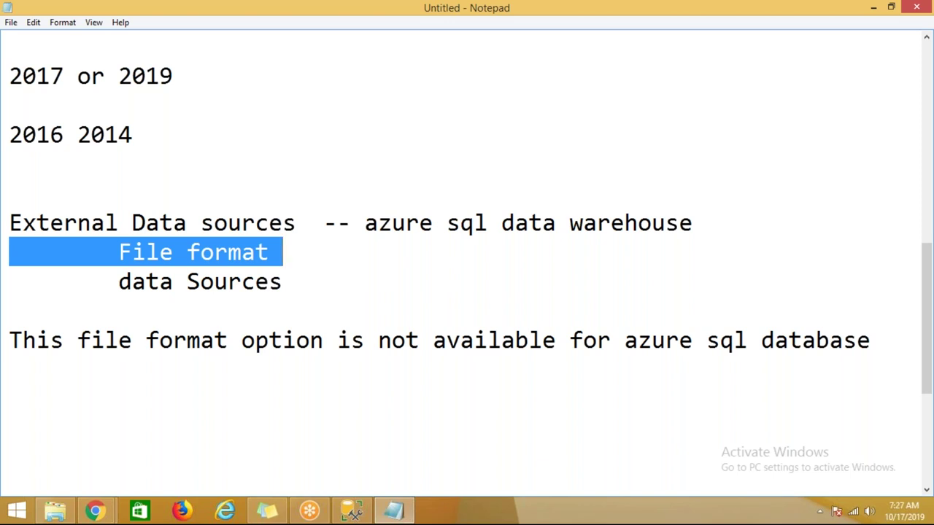
- Review the "azure sql data warehouse" and "azure sql database" mentions, the "External Data sources" heading and the "File format" line by highlighting them
left_click_drag(364, 223, 701, 240)
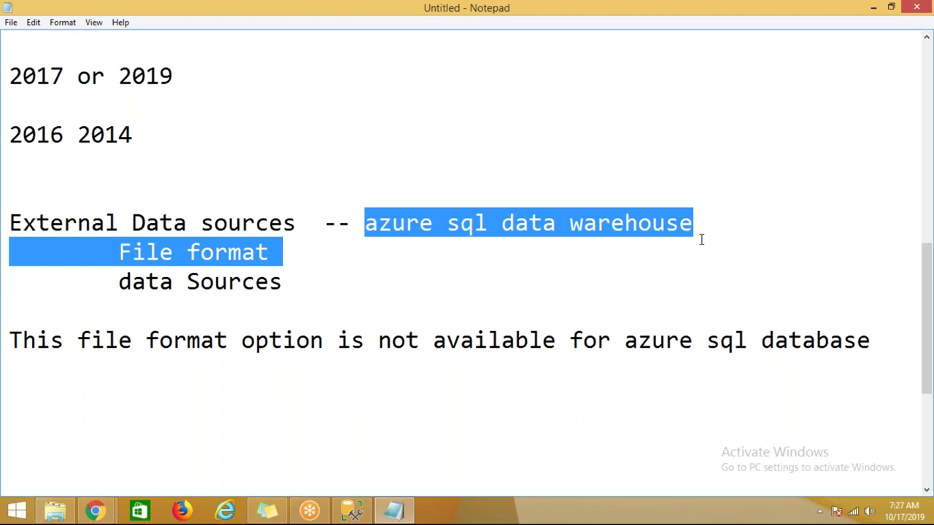
left_click(675, 241)
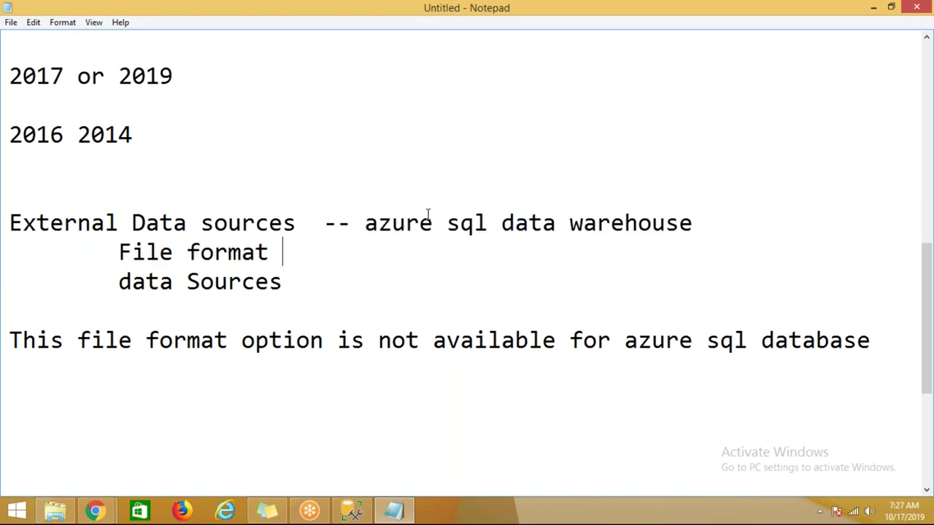
left_click_drag(363, 223, 691, 223)
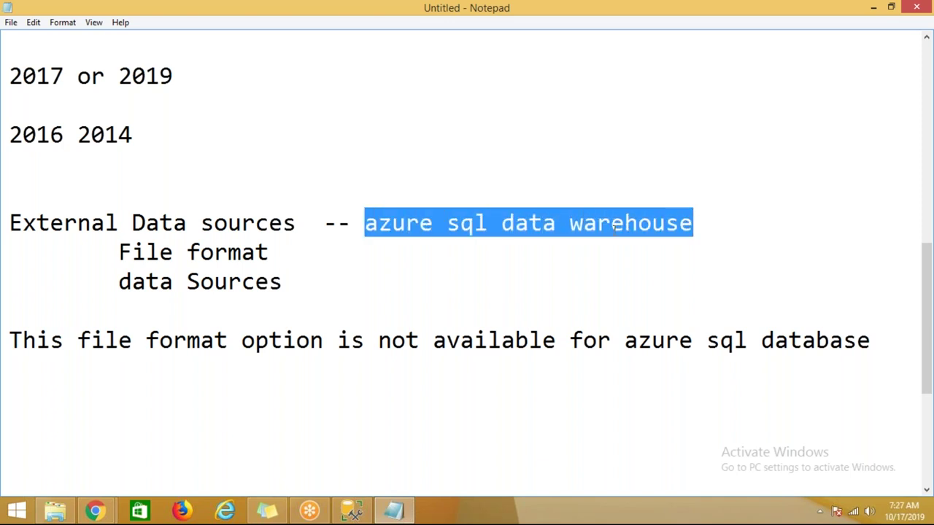
left_click(299, 225)
left_click_drag(364, 223, 688, 233)
left_click(663, 256)
left_click(626, 343)
left_click_drag(626, 343, 873, 341)
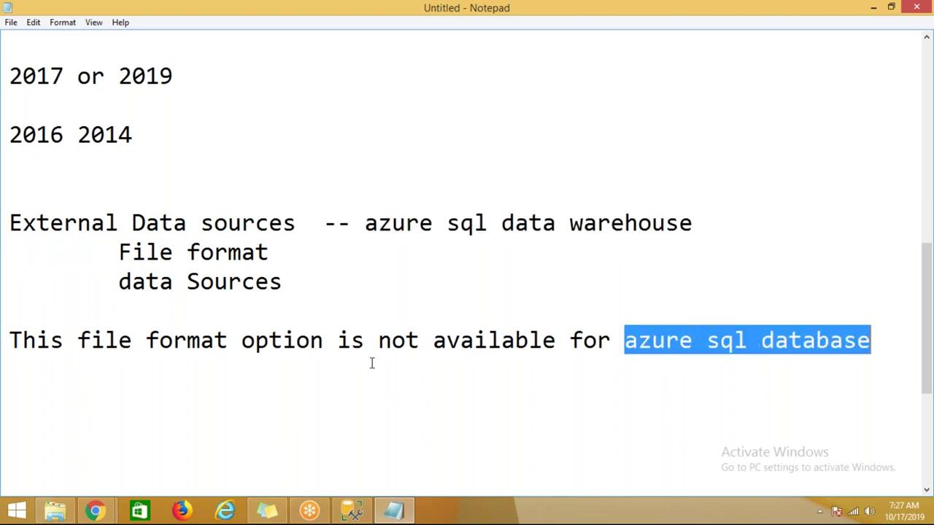
left_click_drag(242, 341, 79, 340)
left_click_drag(296, 222, 12, 227)
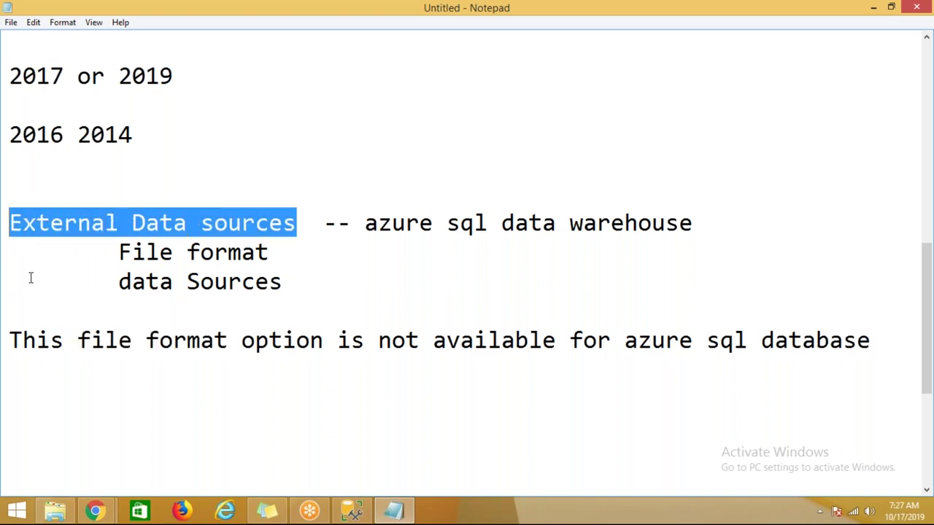
left_click_drag(118, 252, 288, 253)
- Write "create ex" on a new line below the file format sentence, leaving one blank line between them
scroll(290, 292, "down", 2)
left_click(357, 229)
type("create")
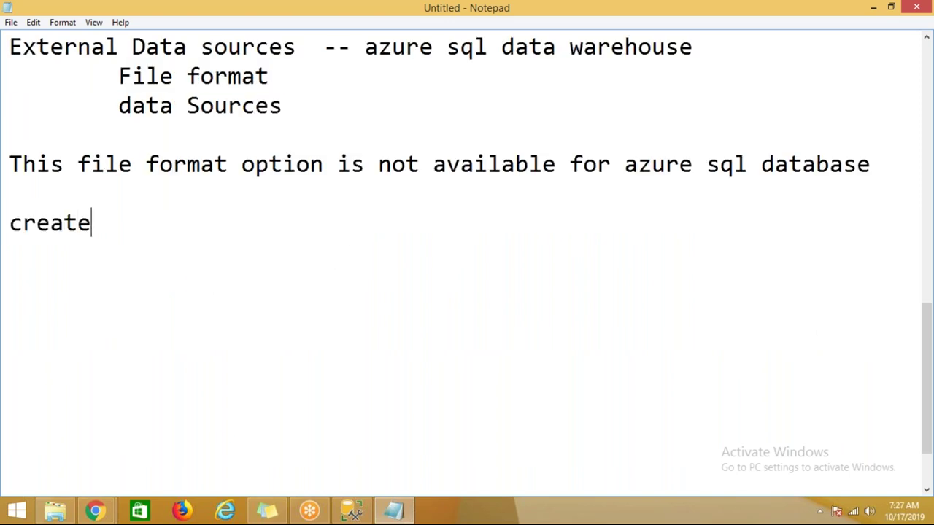
type(" ex")
- Switch to SQL Server Management Studio and review the CREATE EXTERNAL TABLE extEmployee statement in SQLQuery4.sql, highlighting its FILE_FORMAT line and the whole statement
left_click(347, 512)
left_click(314, 301)
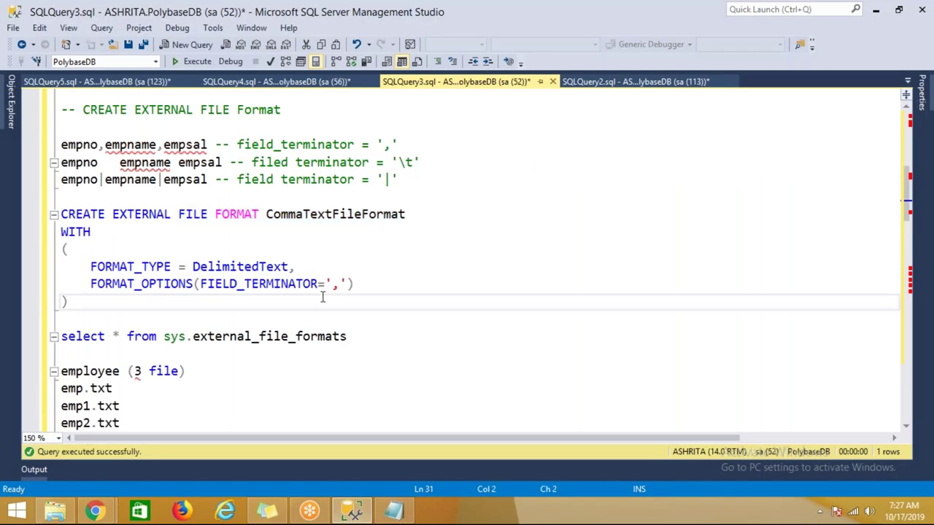
left_click(281, 76)
scroll(274, 211, "down", 2)
scroll(275, 211, "down", 1)
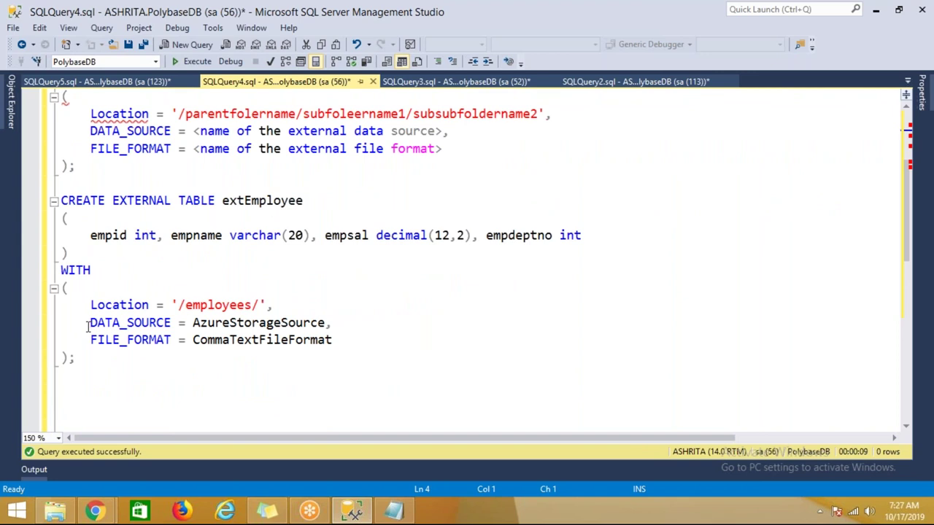
left_click_drag(87, 341, 335, 341)
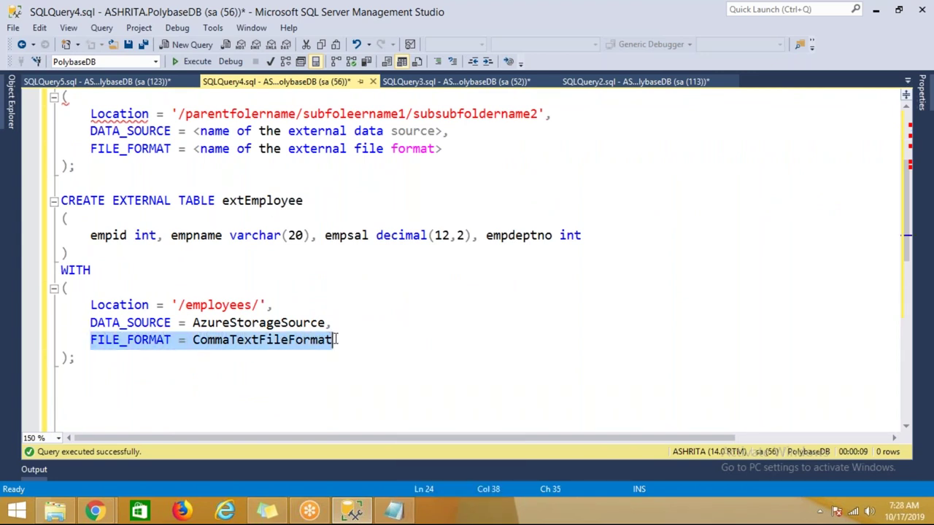
left_click(336, 340)
left_click(61, 203)
left_click_drag(63, 210, 86, 363)
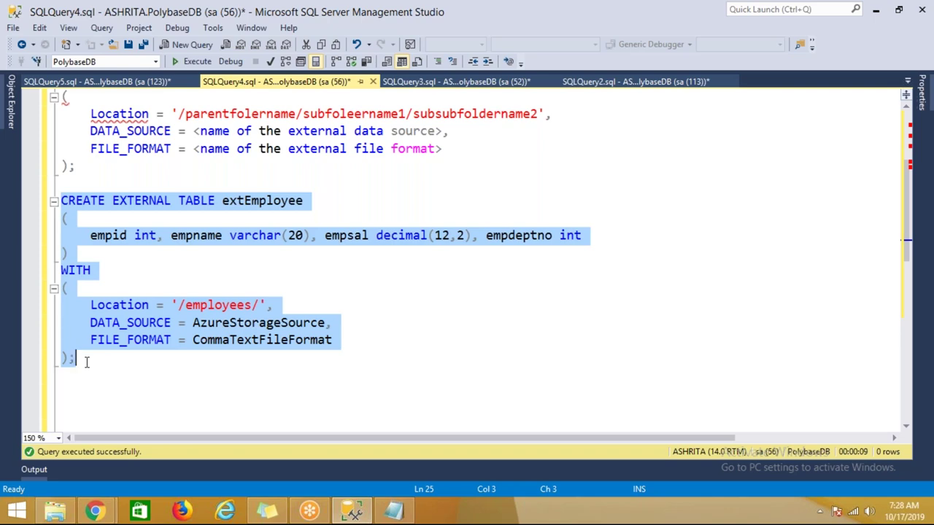
- Switch to the Azure portal in Chrome, check the refreshed SQL data warehouse deployment status, and close the deployment page
left_click(95, 511)
left_click(101, 412)
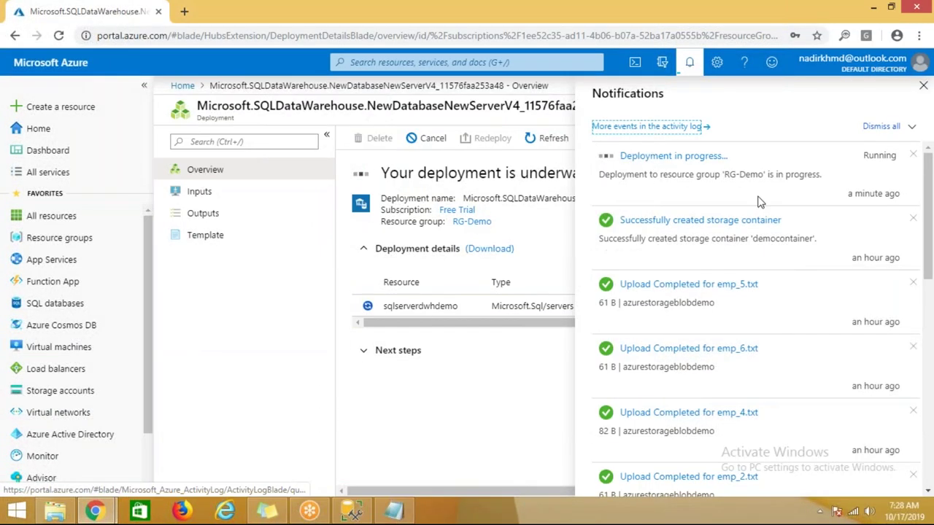
left_click(925, 93)
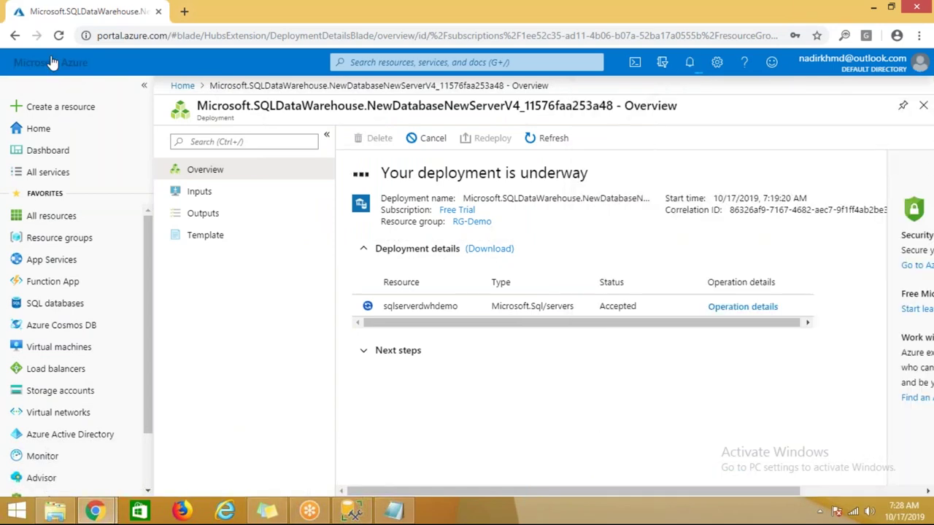
left_click(60, 36)
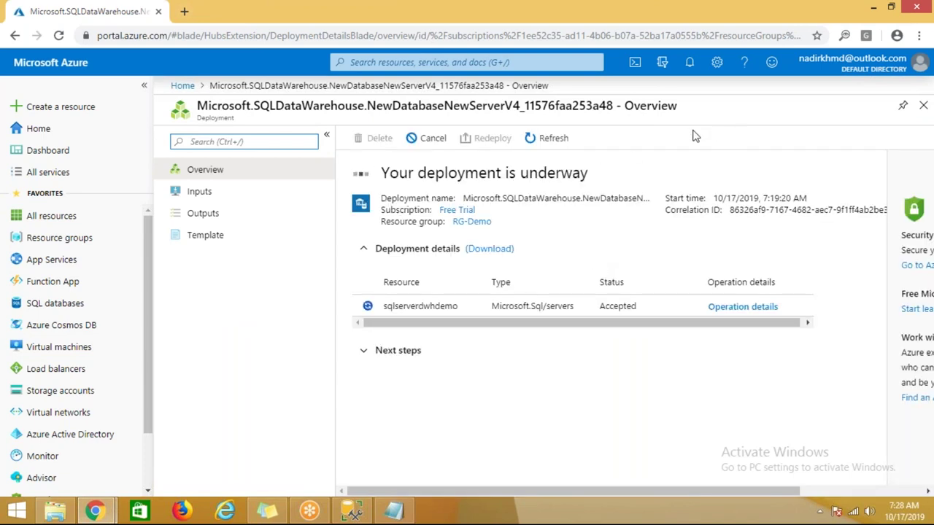
left_click(925, 107)
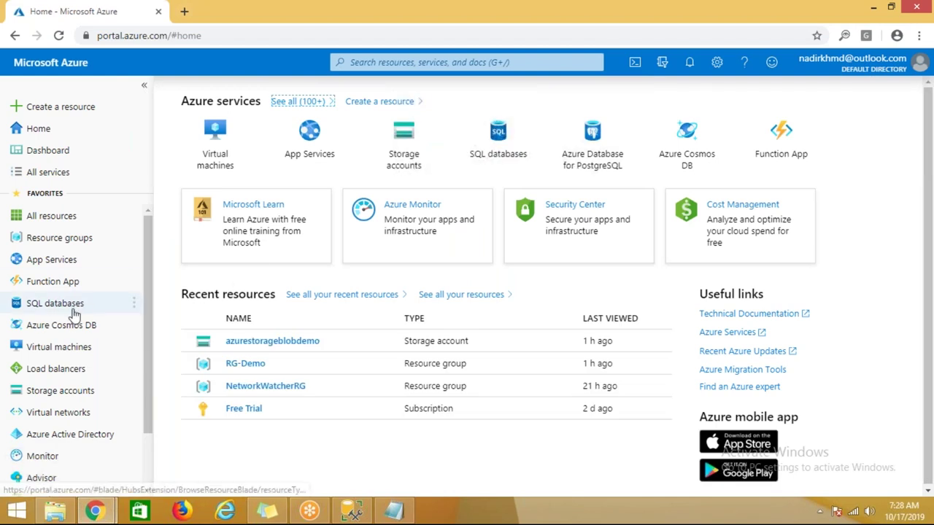
- Check which resources the RG-Demo resource group contains, then return to the resource group list
left_click(60, 240)
left_click(245, 273)
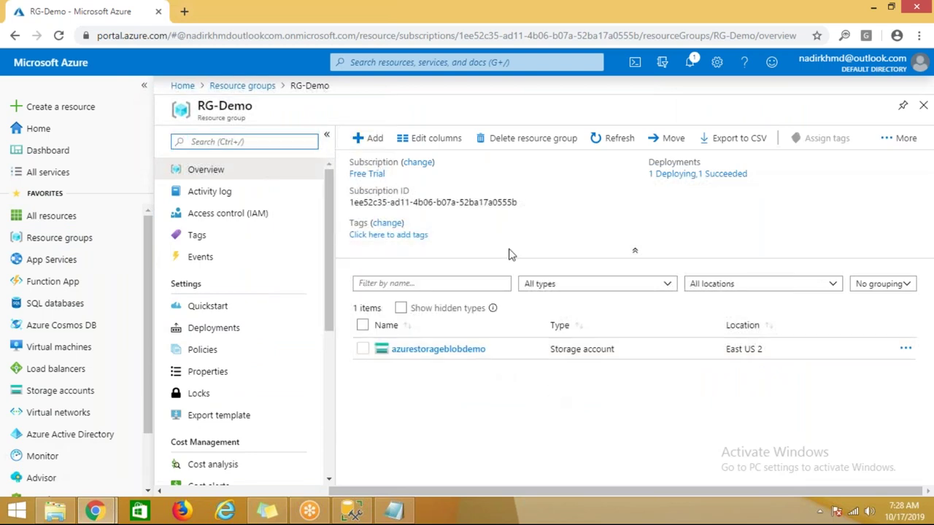
left_click(923, 105)
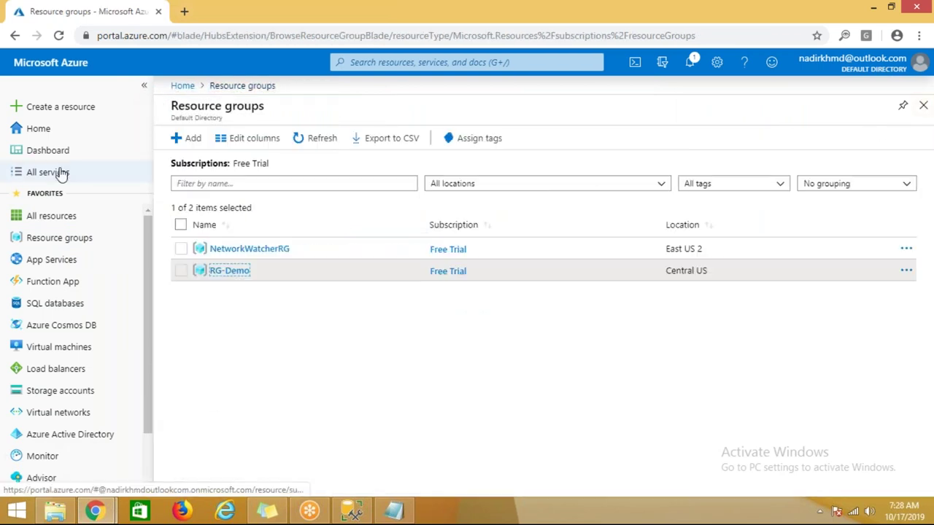
- Start creating a new Data Lake Storage Gen1 resource from the Storage category of the Azure Marketplace
left_click(73, 109)
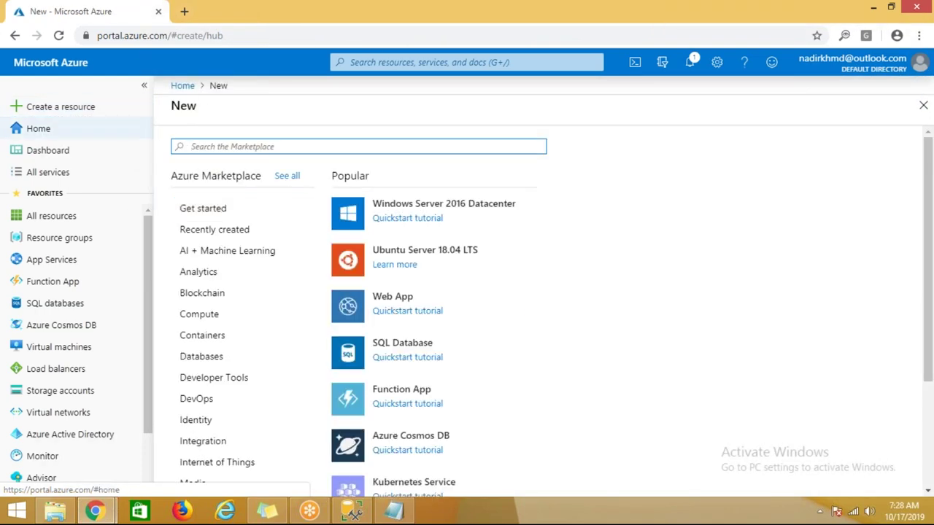
scroll(239, 260, "down", 3)
left_click(219, 463)
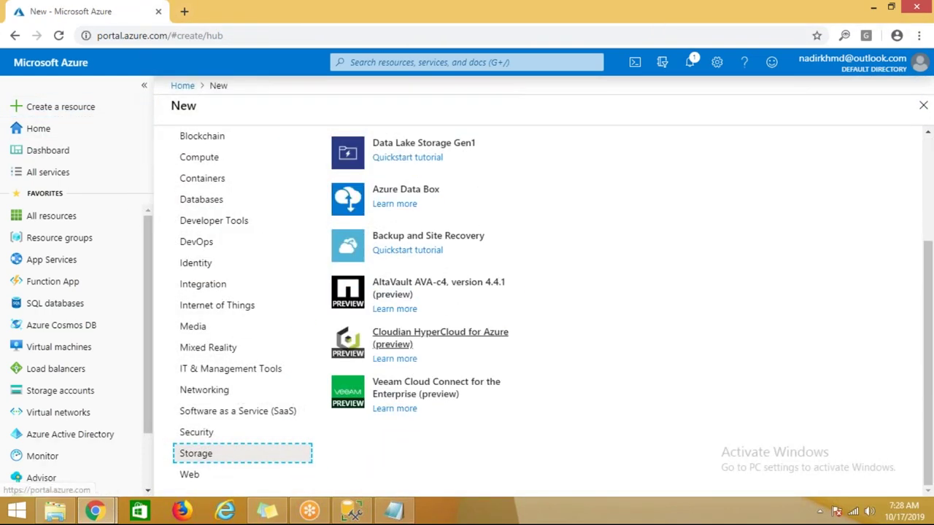
scroll(505, 314, "up", 2)
left_click(452, 302)
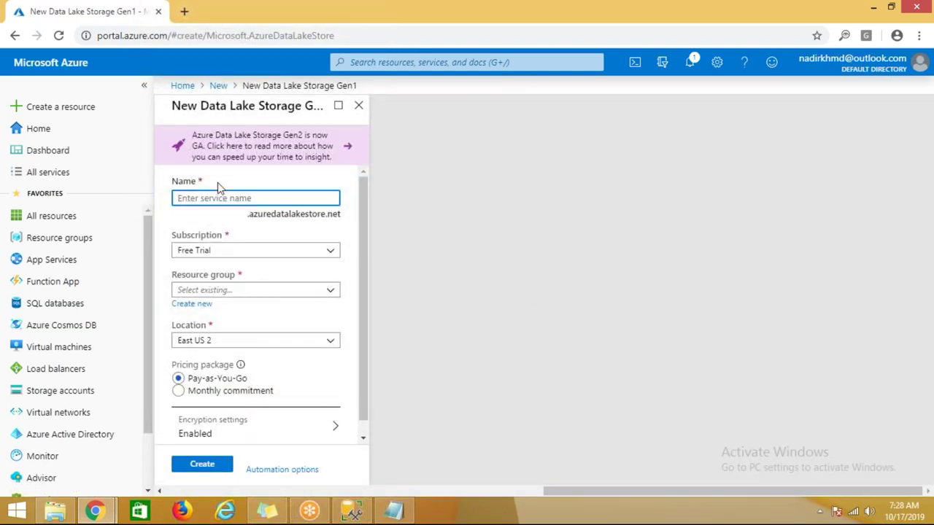
- Name the new Data Lake Storage Gen1 account "adlsdatafiles"
left_click(218, 198)
type("adls")
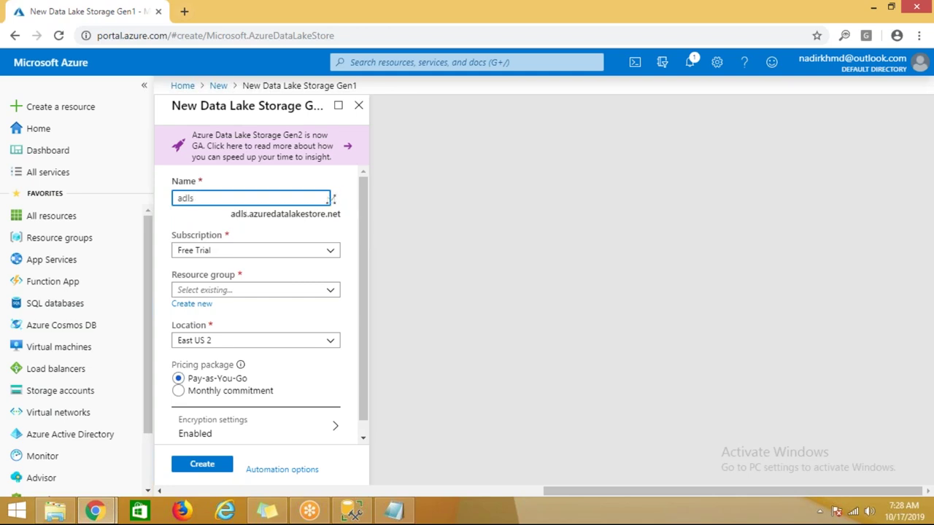
type("f")
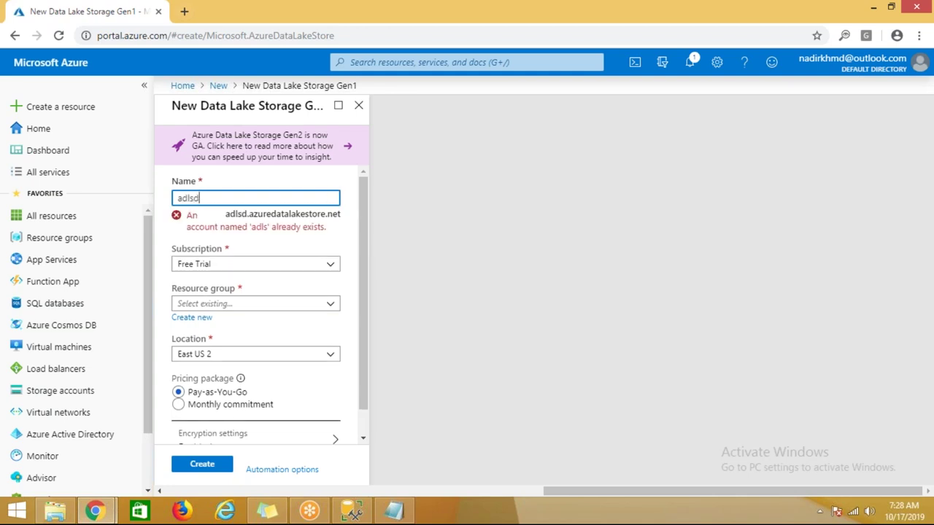
key("BackSpace")
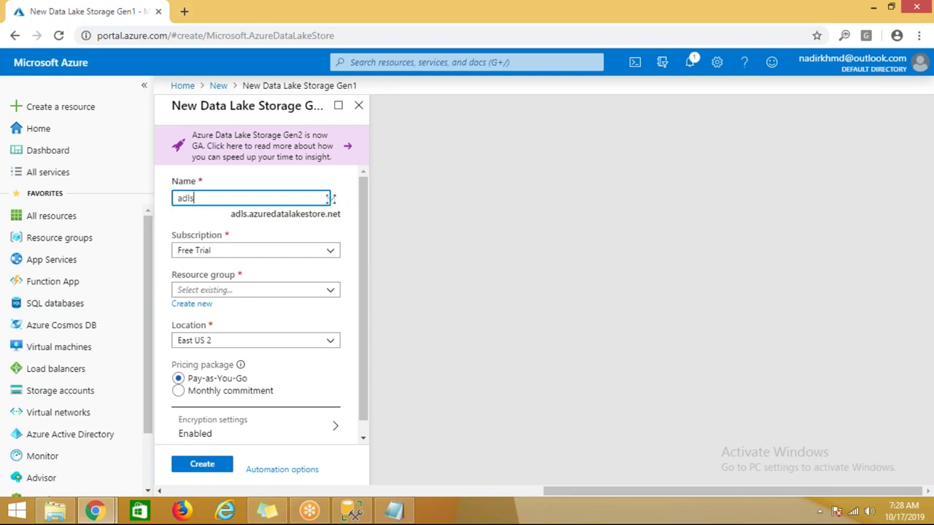
type("datafile")
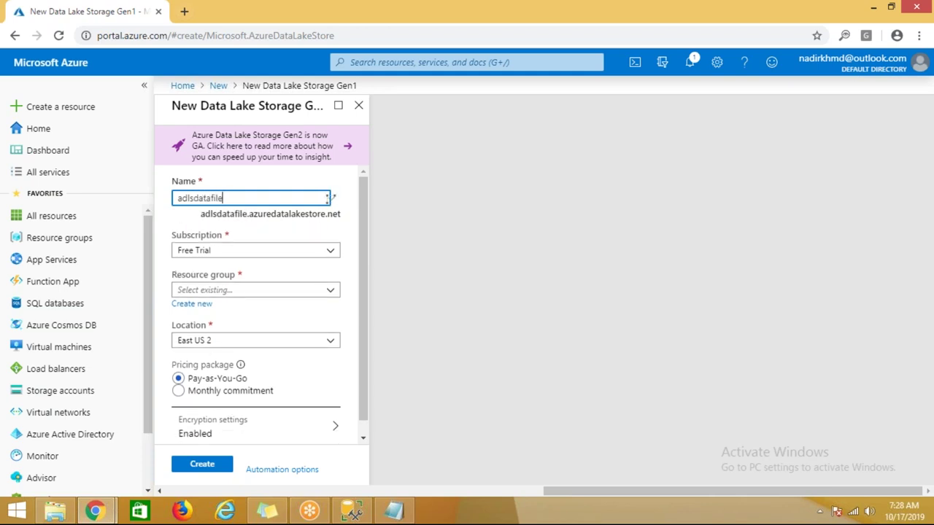
type("s")
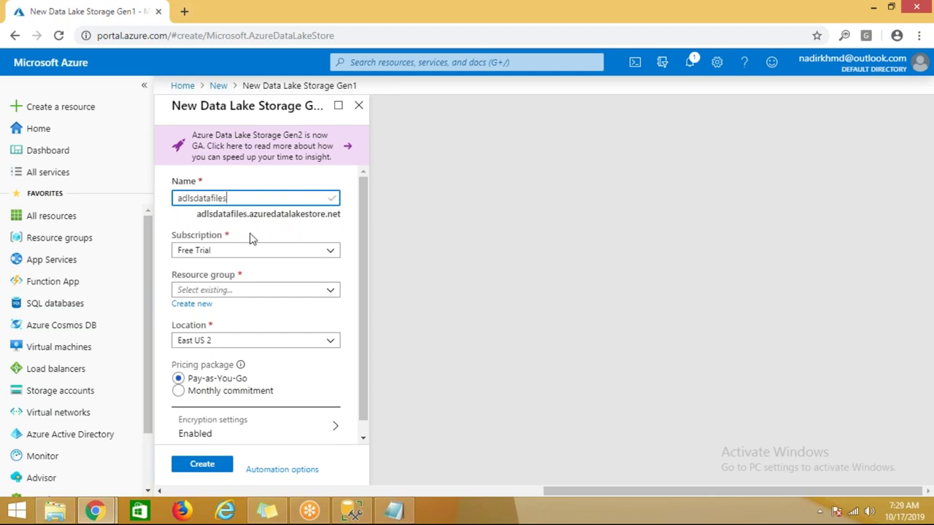
- Assign the account to the RG-Demo resource group, keep East US 2 and Pay-as-You-Go, and create it
left_click(329, 295)
left_click(242, 325)
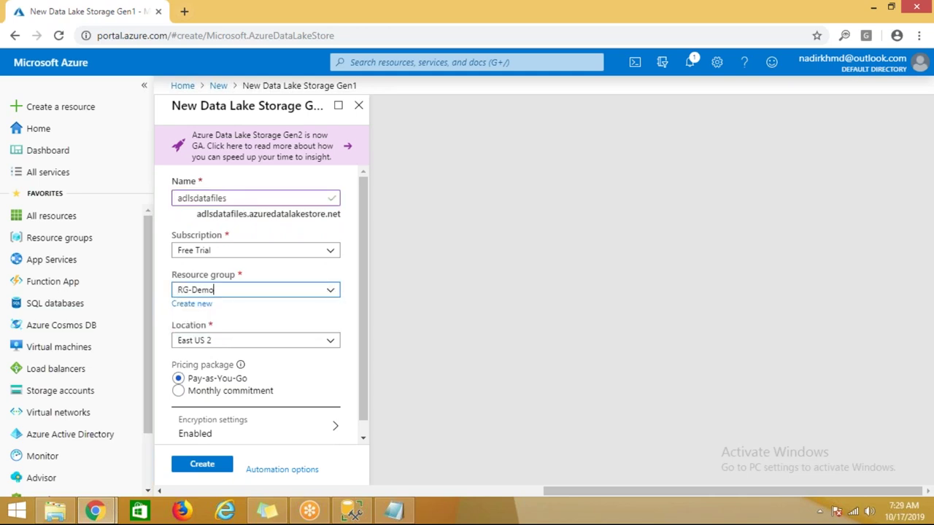
left_click(245, 341)
left_click(245, 341)
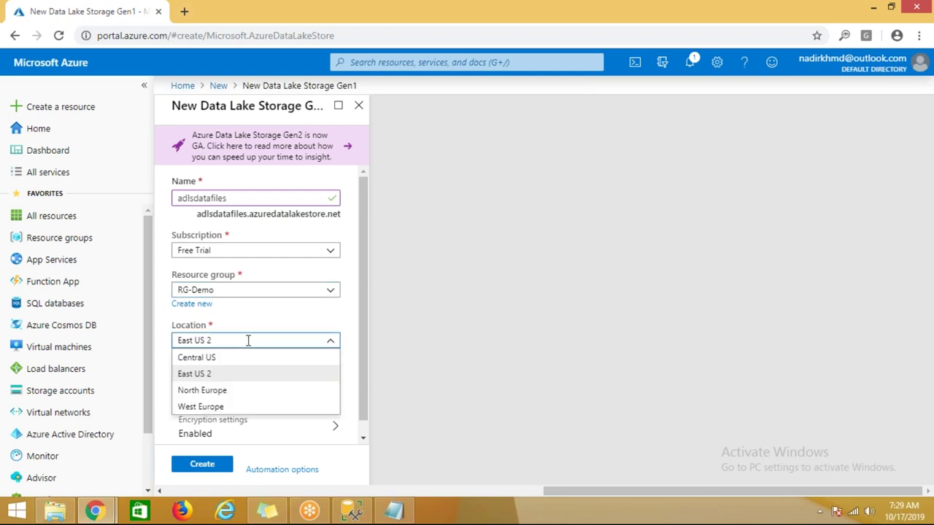
left_click(388, 336)
scroll(248, 429, "down", 1)
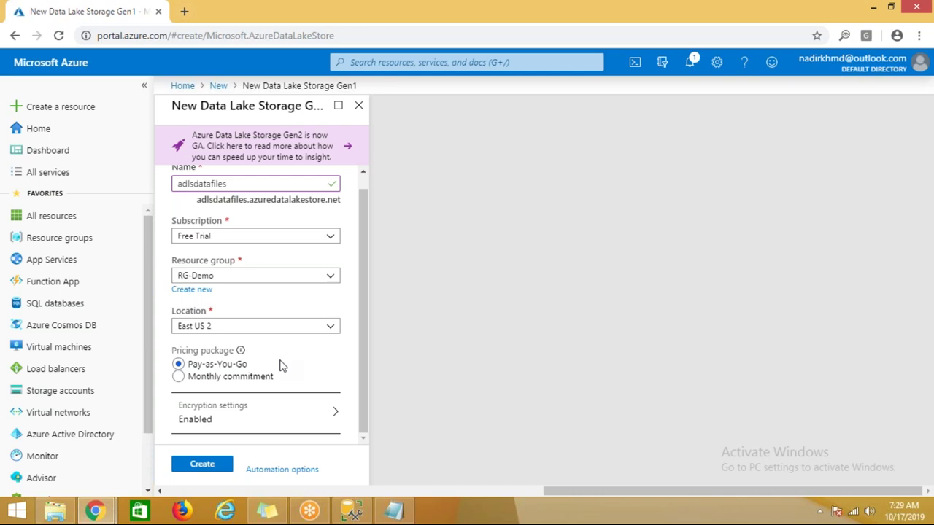
left_click(204, 464)
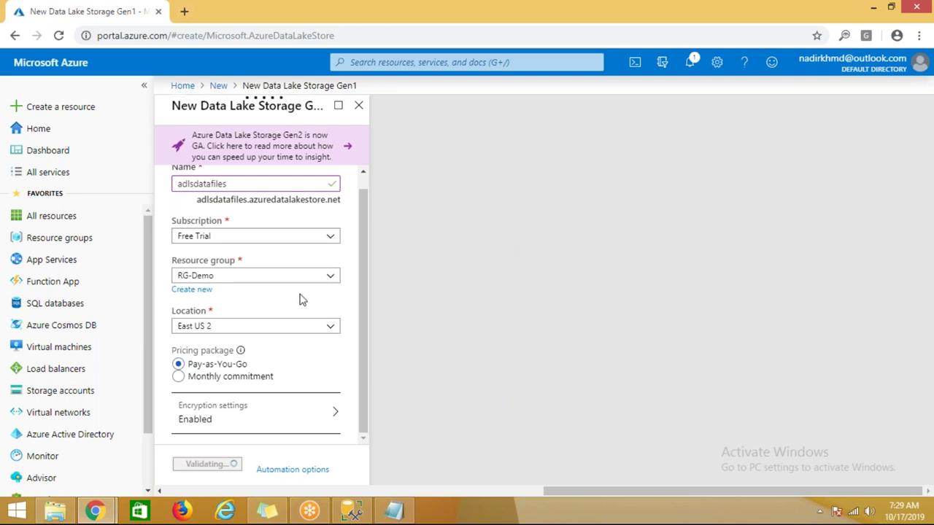
scroll(299, 298, "up", 1)
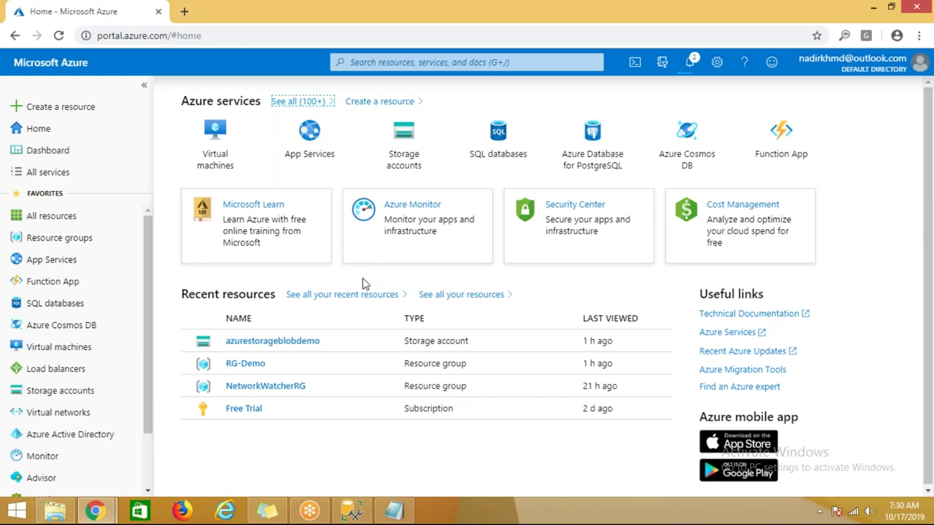
- Check the deployment notifications and view the azurestorageblobdemo storage account in the RG-Demo resource group
left_click(689, 62)
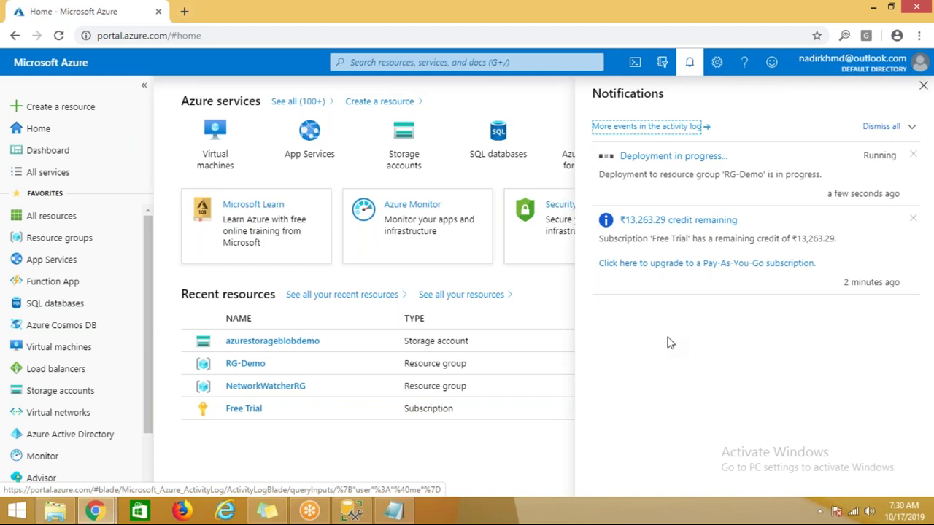
left_click(245, 363)
left_click(442, 372)
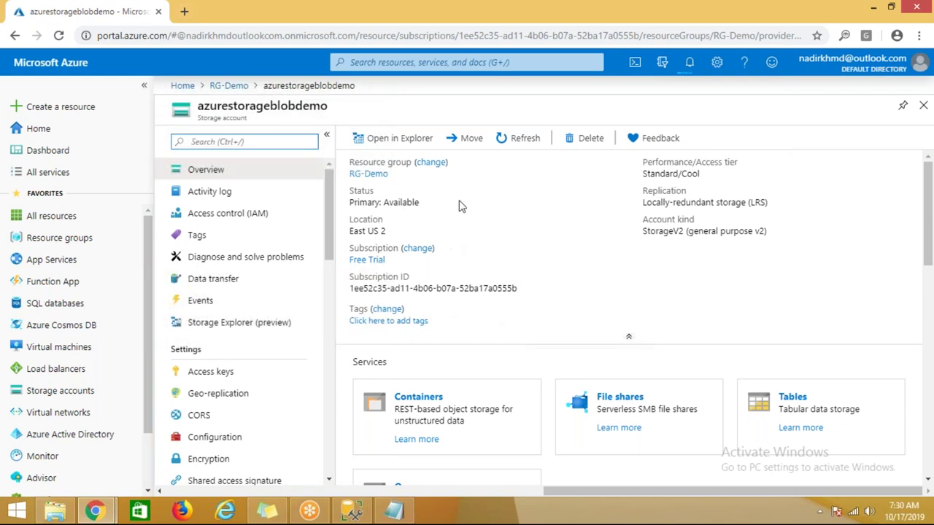
left_click(924, 109)
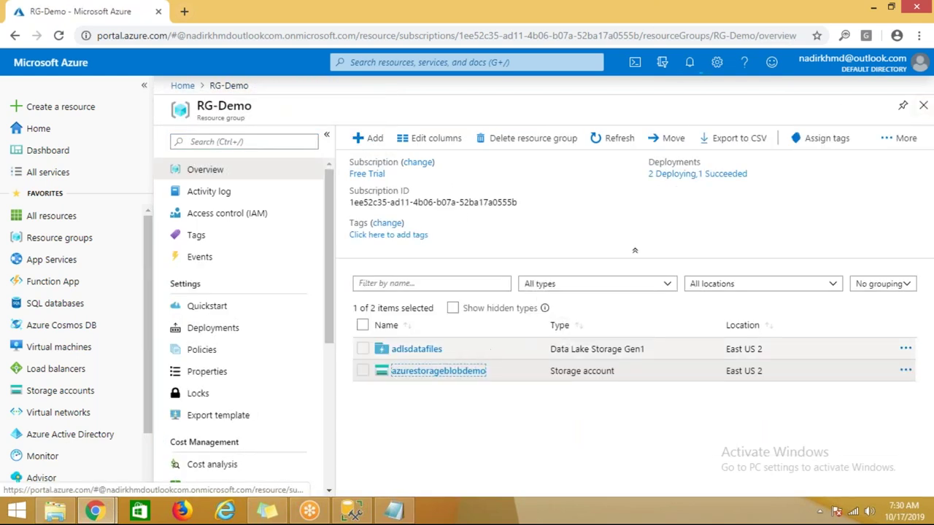
- Open the adlsdatafiles Data Lake Storage Gen1 account and look through its overview and available settings
left_click(445, 349)
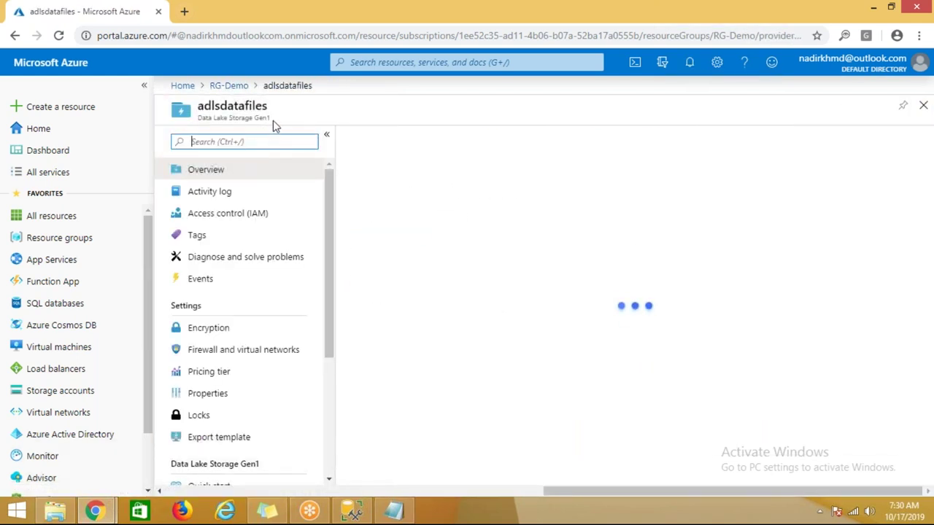
left_click(325, 111)
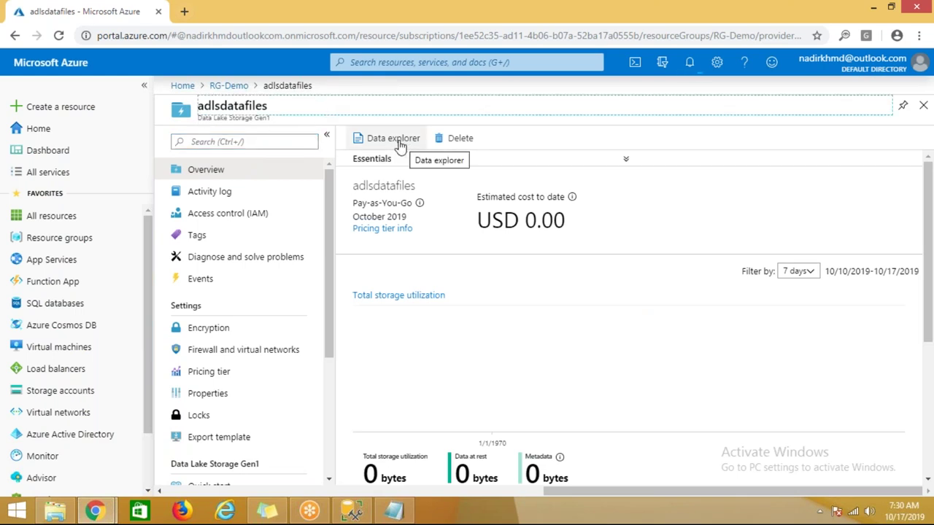
scroll(252, 244, "down", 1)
scroll(258, 429, "down", 2)
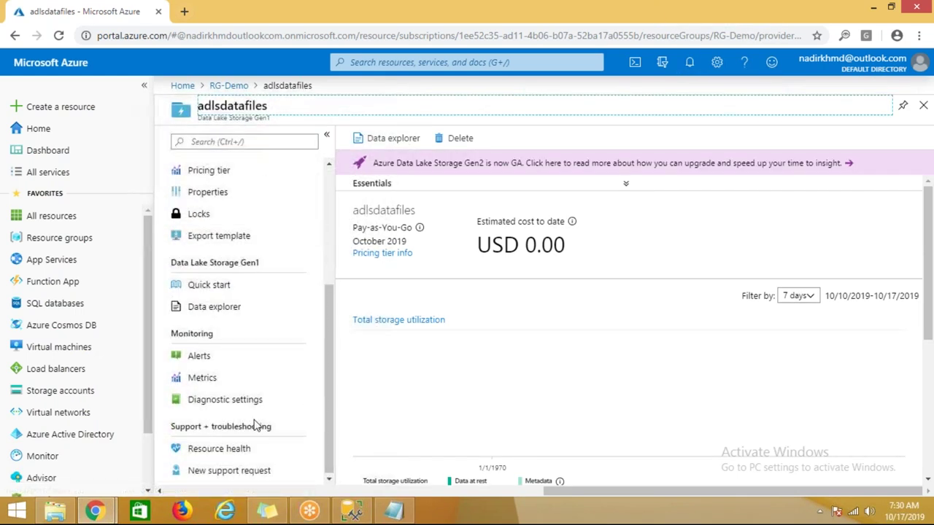
- Review the remaining adlsdatafiles settings, view the azurestorageblobdemo storage account, and return to the RG-Demo resource group
scroll(258, 429, "up", 3)
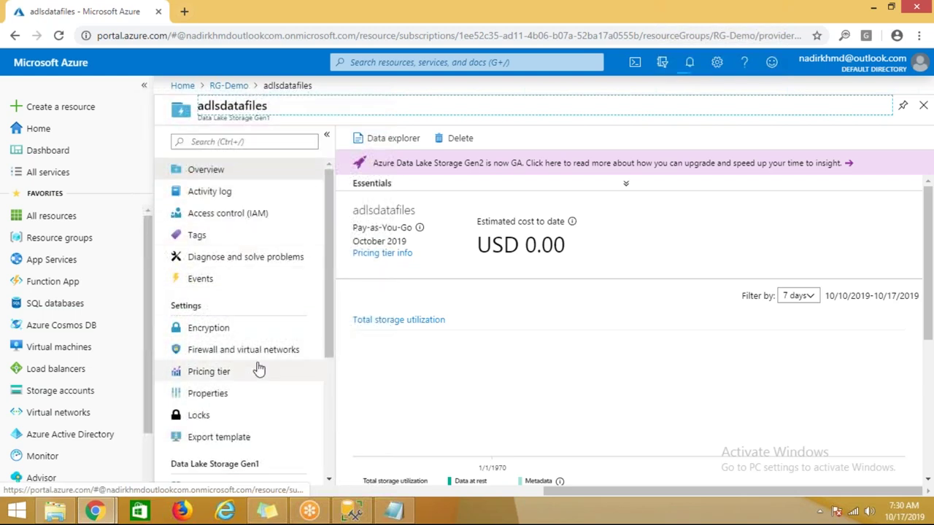
scroll(258, 369, "down", 3)
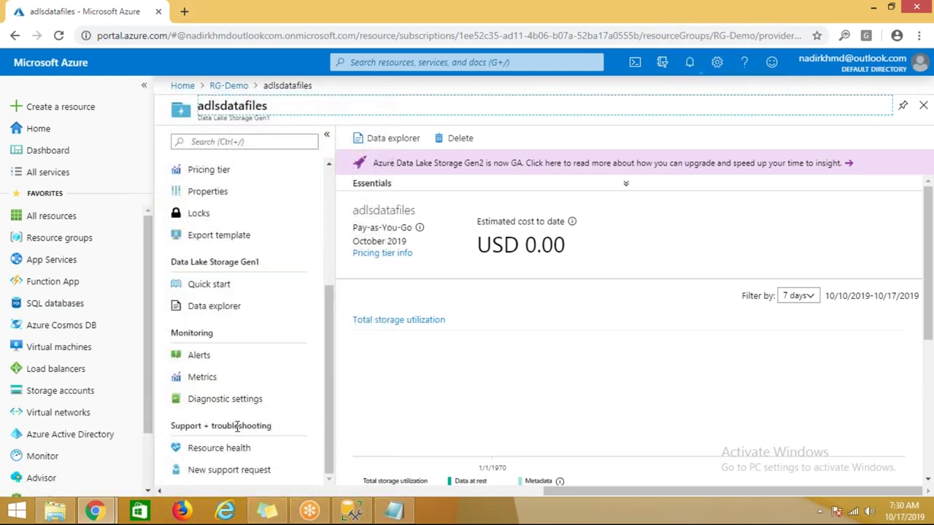
scroll(236, 428, "up", 5)
left_click(221, 86)
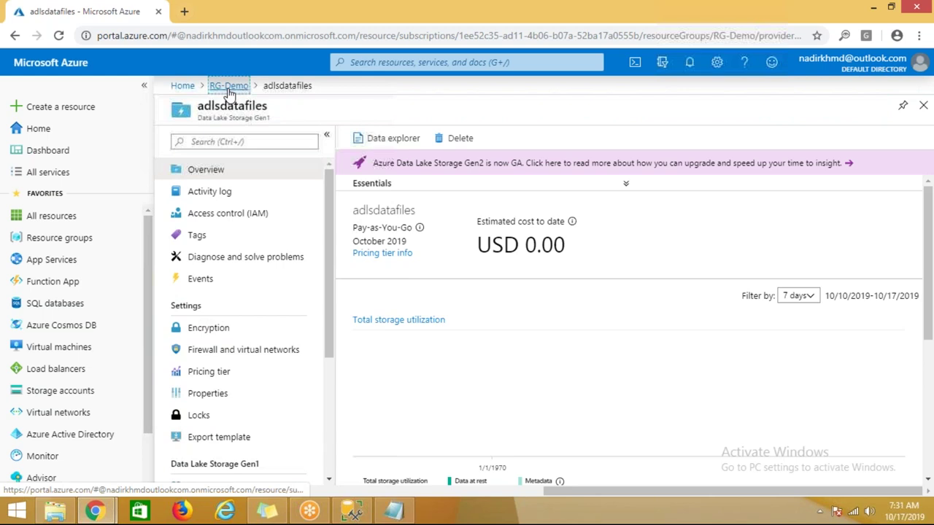
left_click(438, 371)
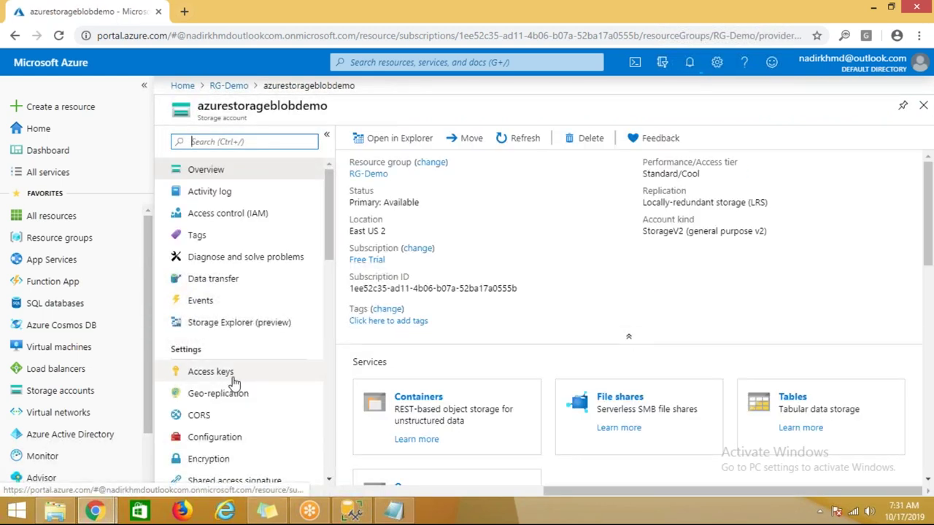
left_click(229, 93)
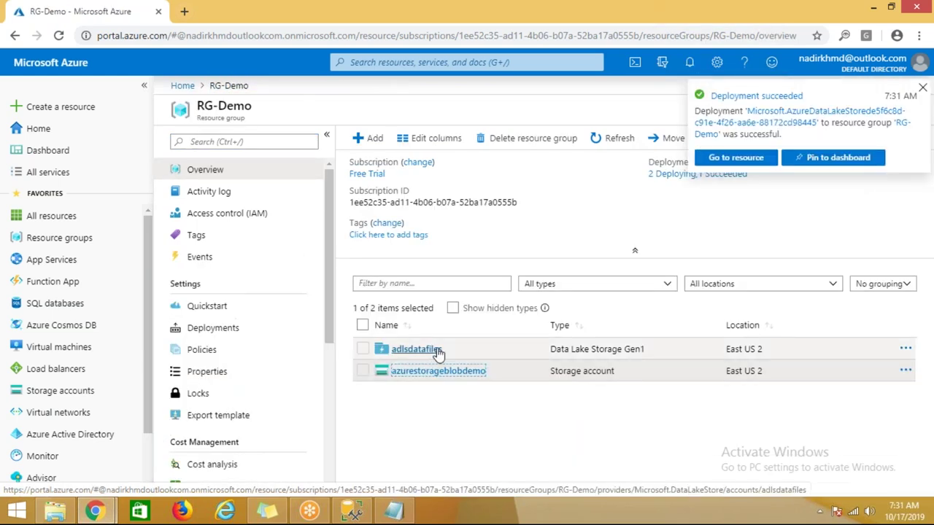
- Pin the completed Data Lake Storage deployment to the dashboard, dismiss the notification, and reopen the RG-Demo resource group
left_click(833, 158)
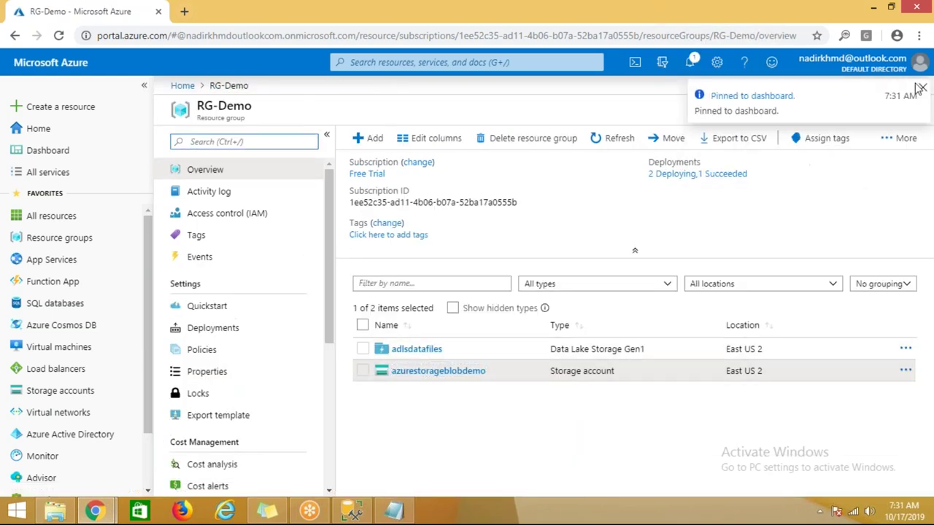
left_click(922, 88)
left_click(923, 105)
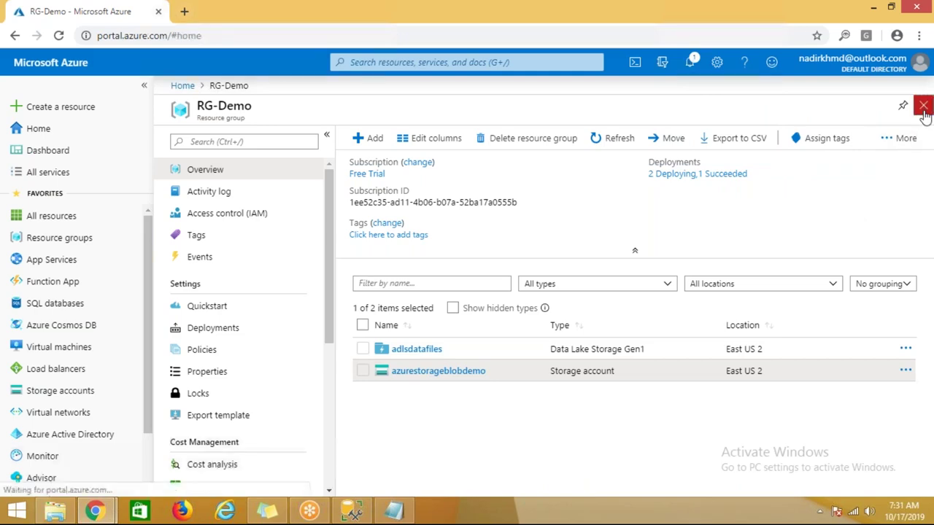
left_click(243, 365)
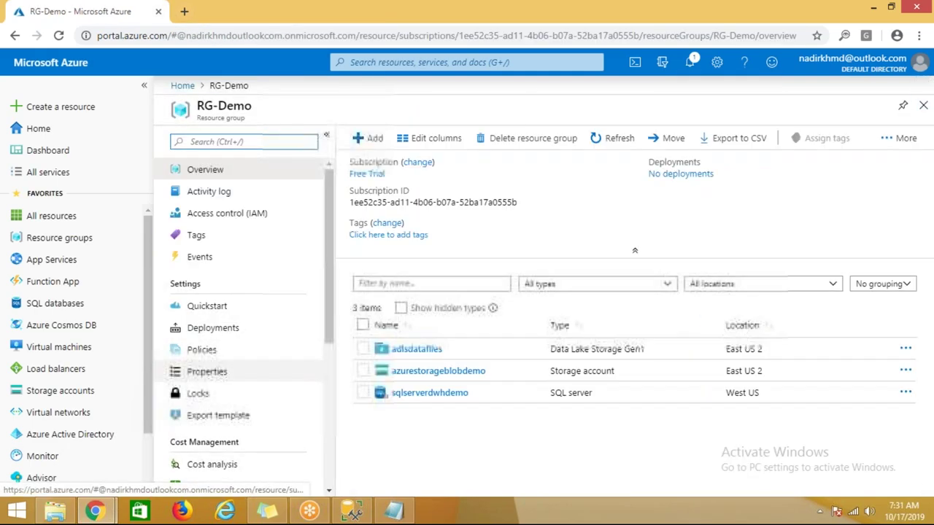
- Open the sqlserverdwhdemo SQL server and copy its full server name
left_click(438, 394)
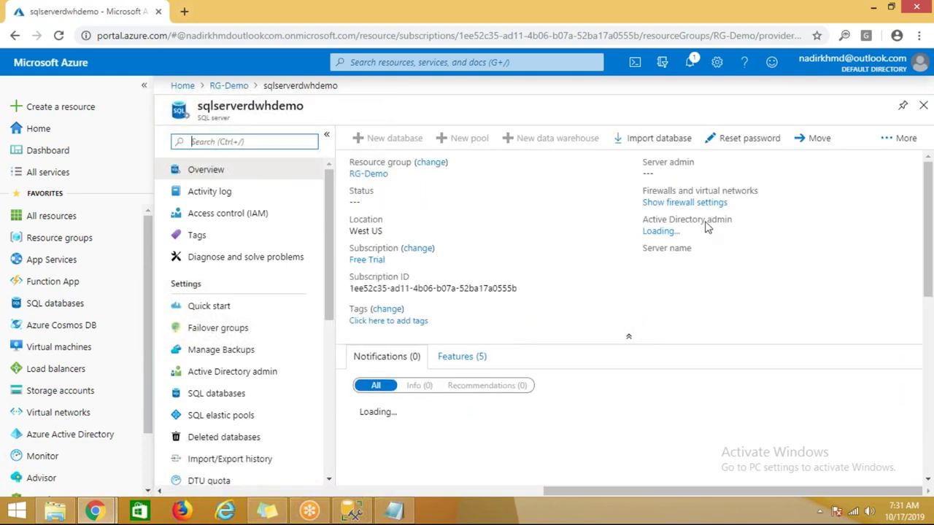
left_click(810, 262)
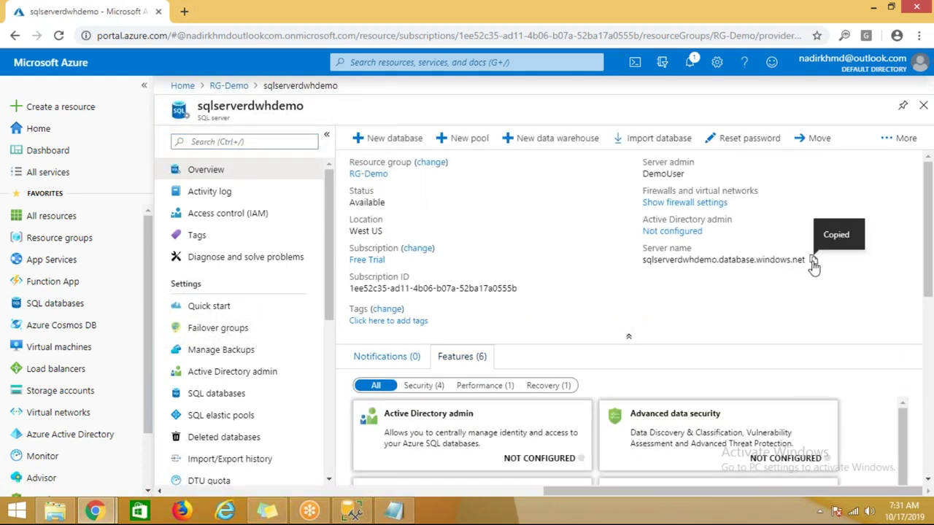
left_click_drag(643, 261, 797, 264)
left_click(814, 262)
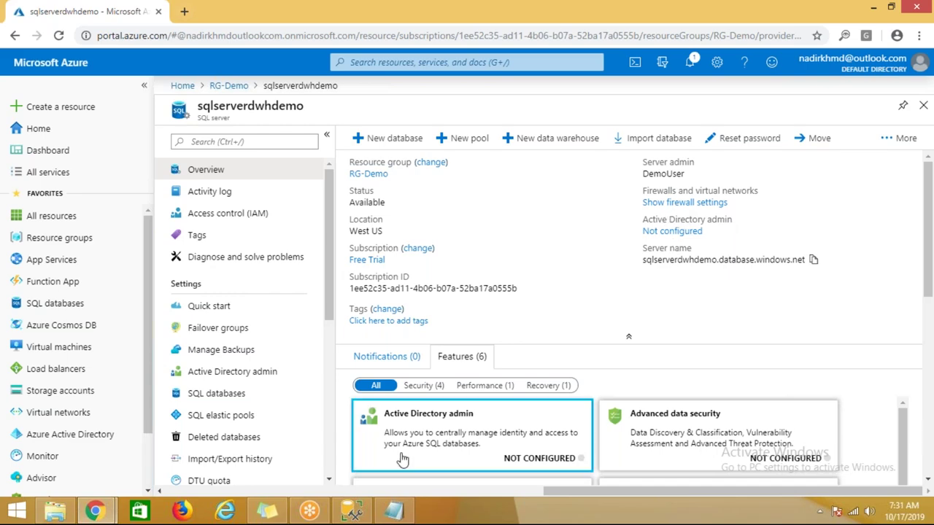
- Switch to SQL Server Management Studio and start a Database Engine connection with server name sqlserverdwhdemo.database.windows.net
left_click(352, 511)
left_click(11, 102)
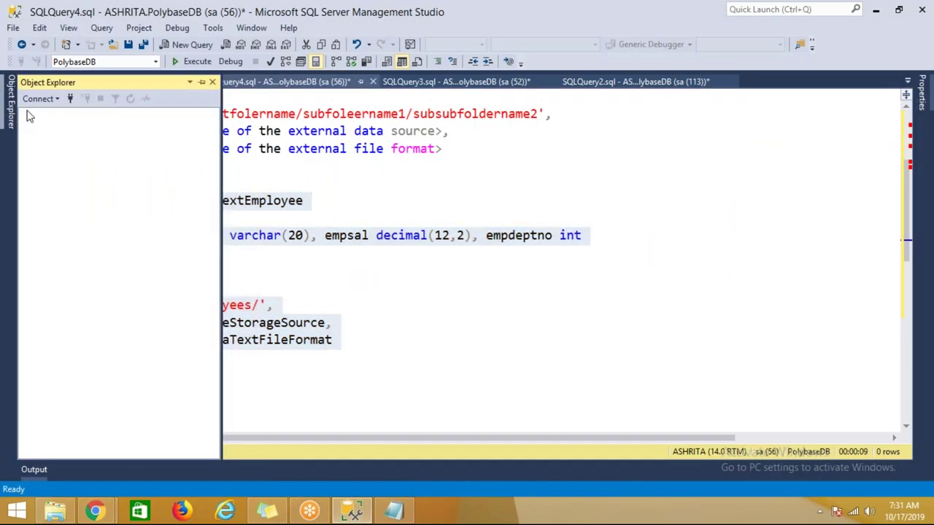
left_click(51, 102)
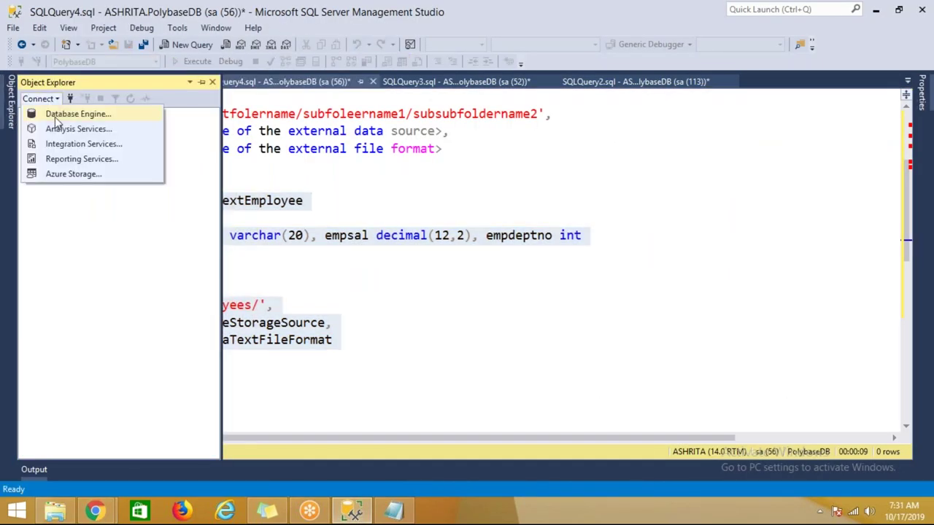
left_click(55, 116)
key("ctrl+v")
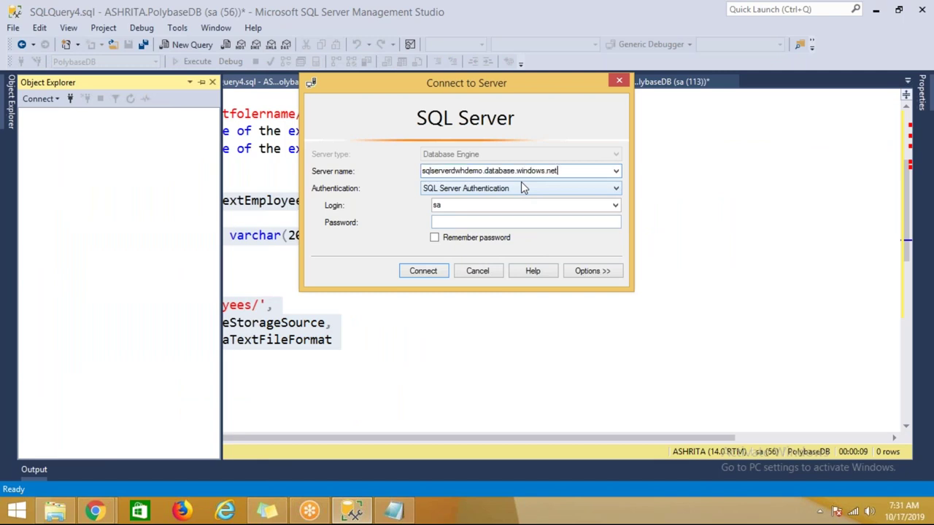
double_click(505, 204)
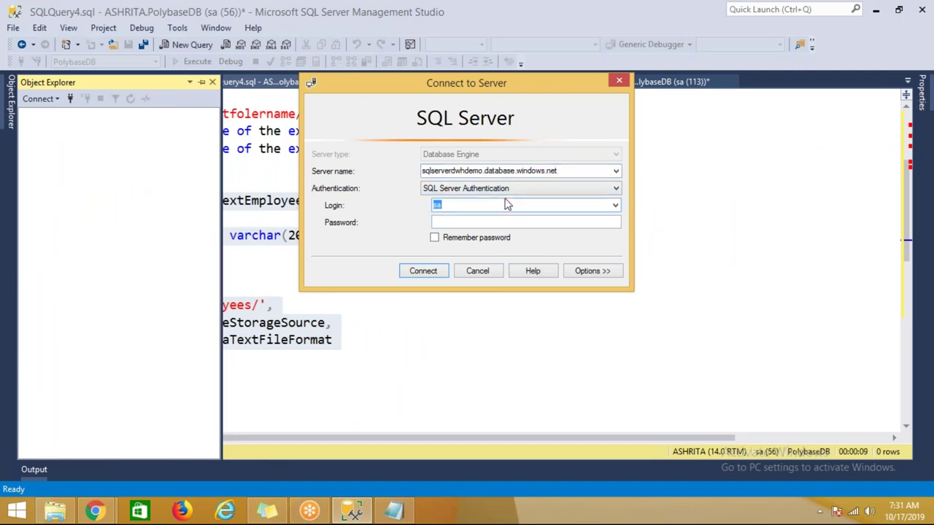
- Switch to Notepad and, below "create ex", begin a note: "azure sql data warehouse and azure sql database are two PaaS Services"
left_click(394, 511)
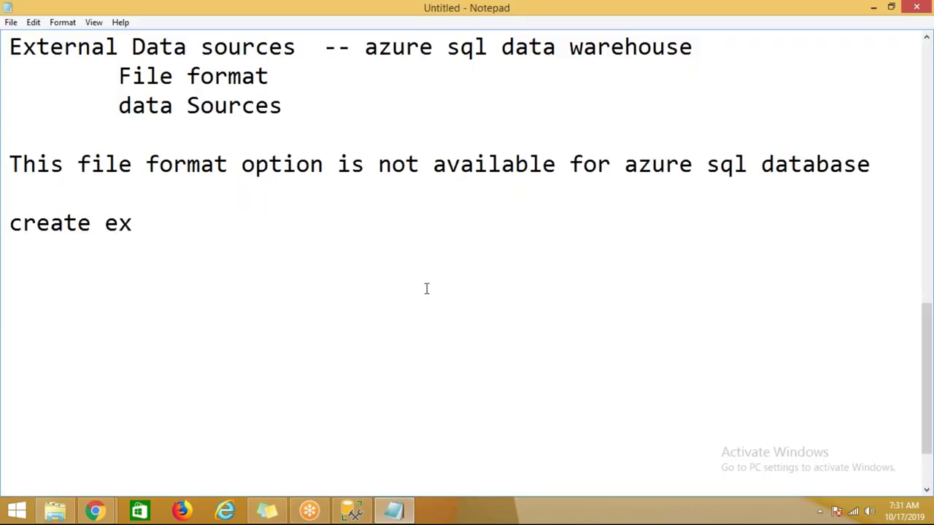
key("Return")
key("Return")
key("Return")
type("az")
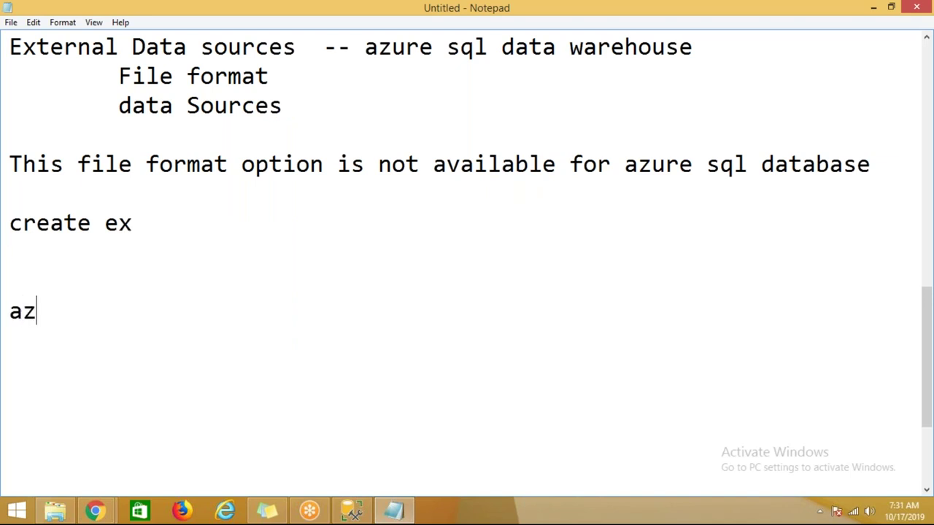
type("ure sql d")
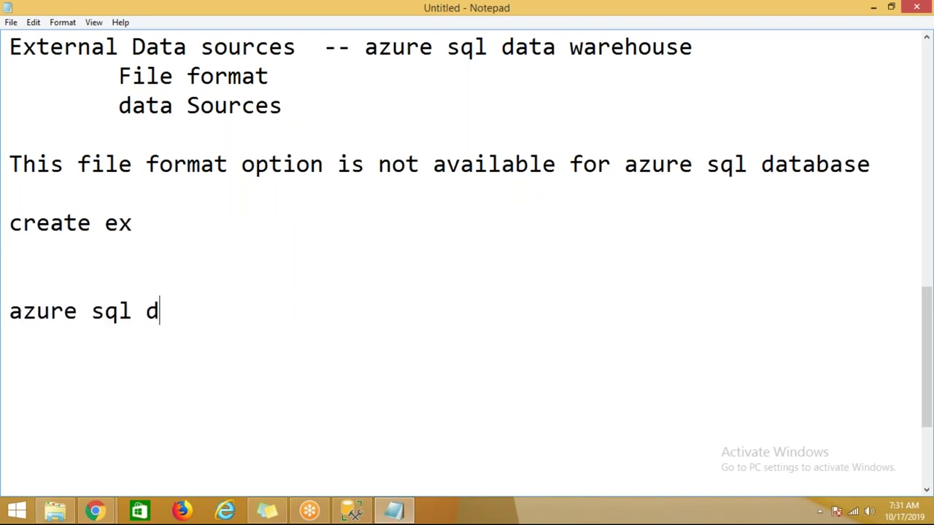
type("ata warehous")
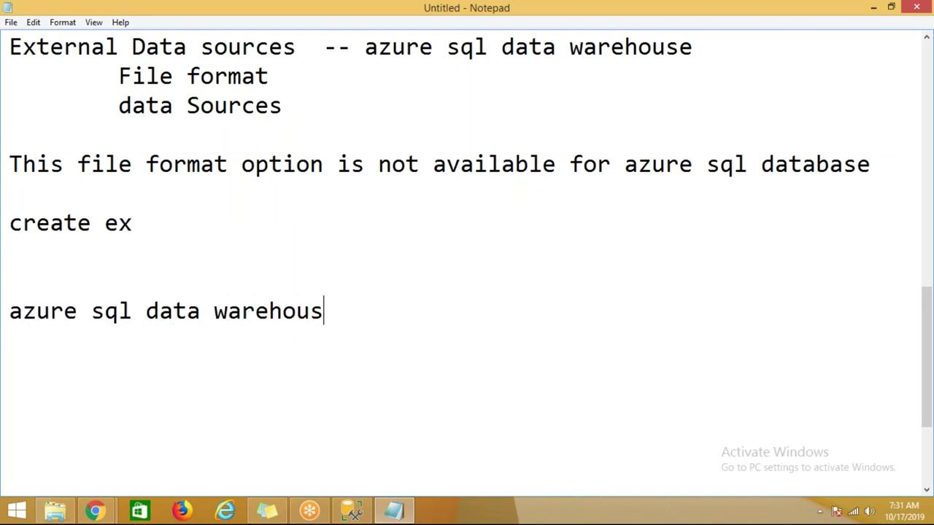
type("e and azure ")
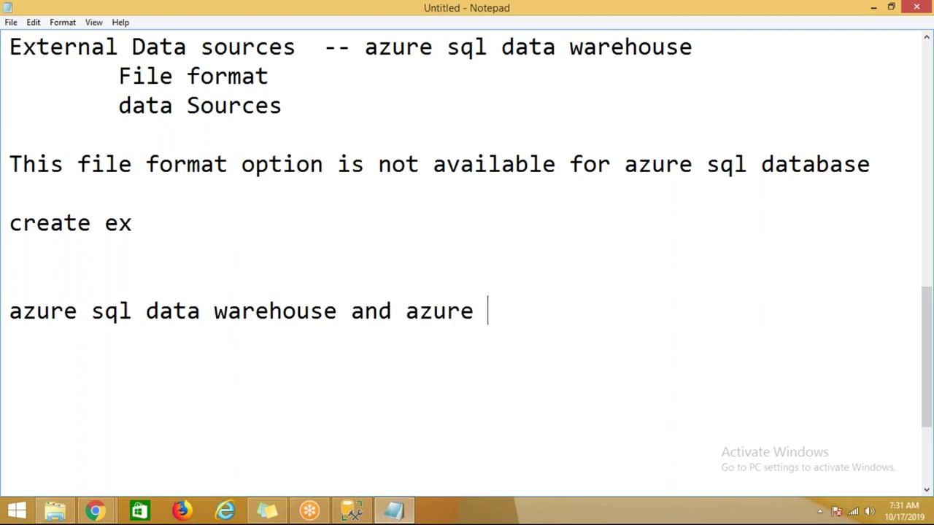
type("sql database are tw")
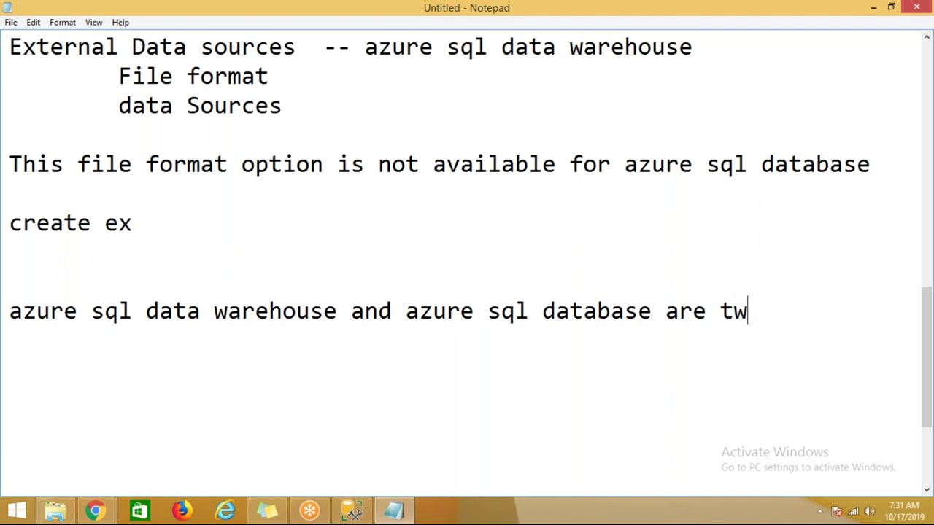
type("o Pa")
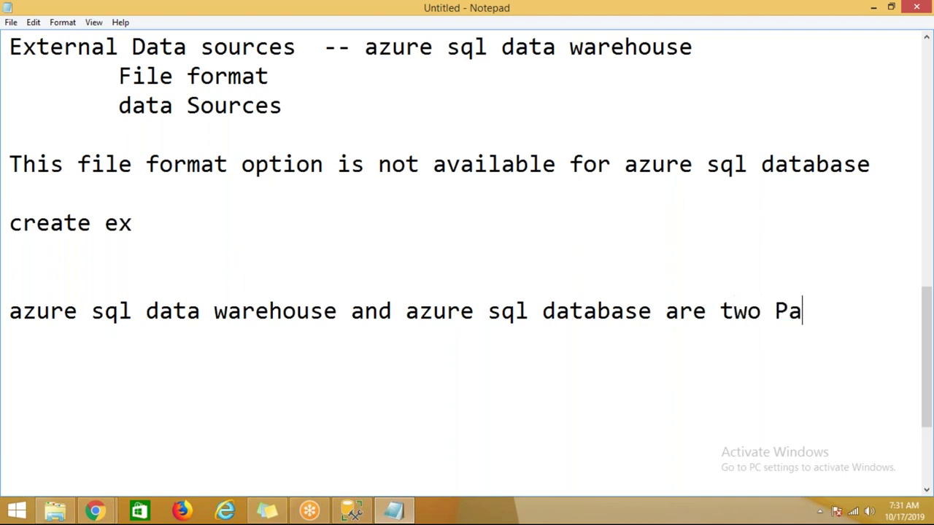
type("aS Servic")
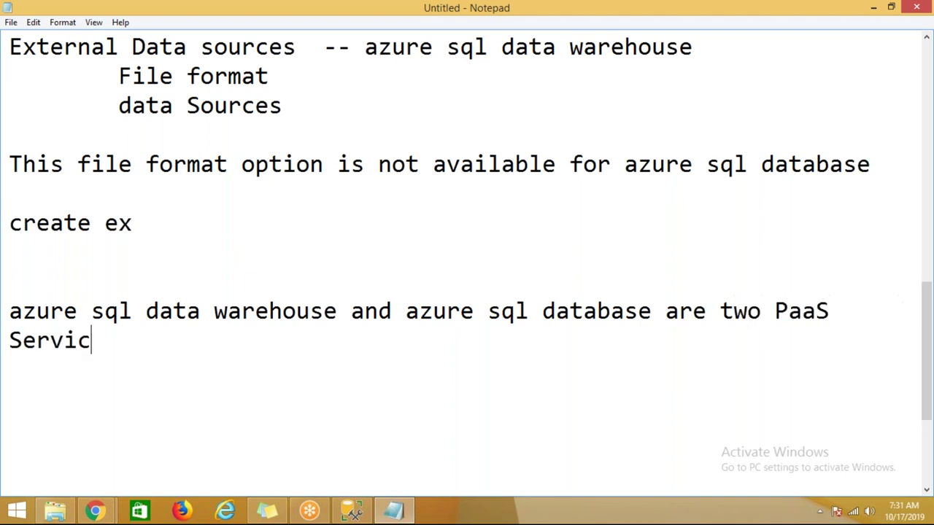
- Continue the PaaS Services line with "-- this will not work with windows autentication."
type("es -- this ")
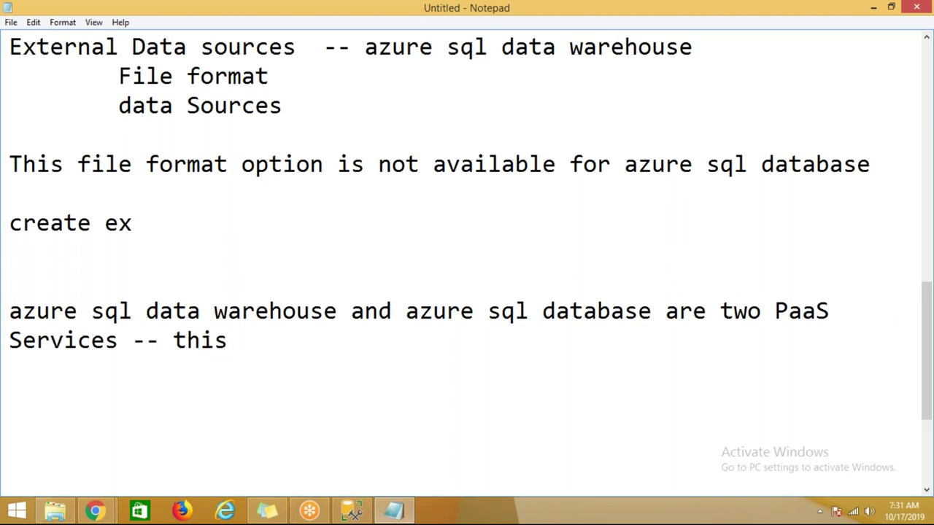
type("will o")
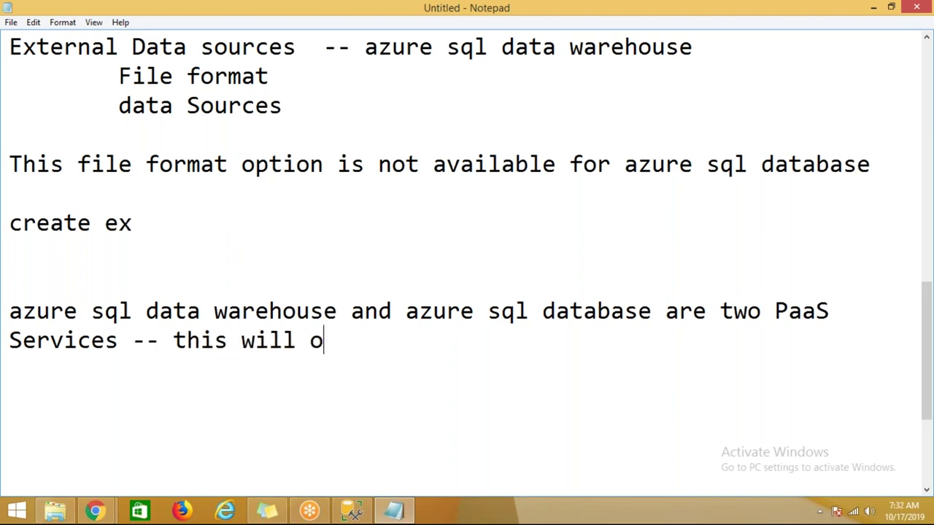
key("BackSpace")
type("not ")
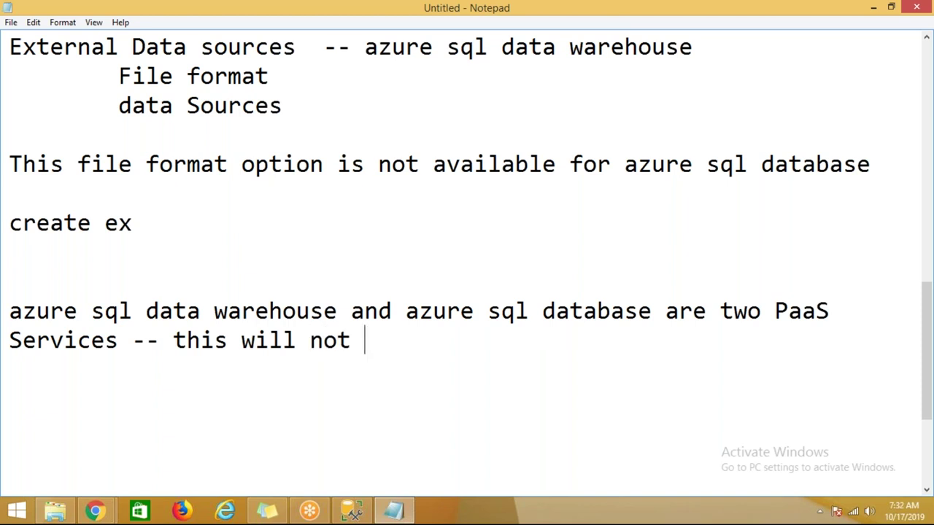
type("work with")
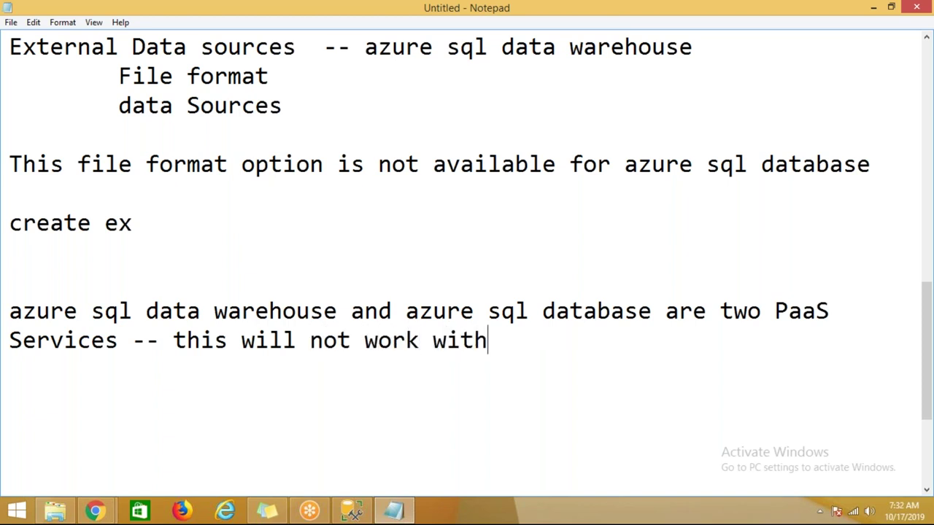
type(" windows au")
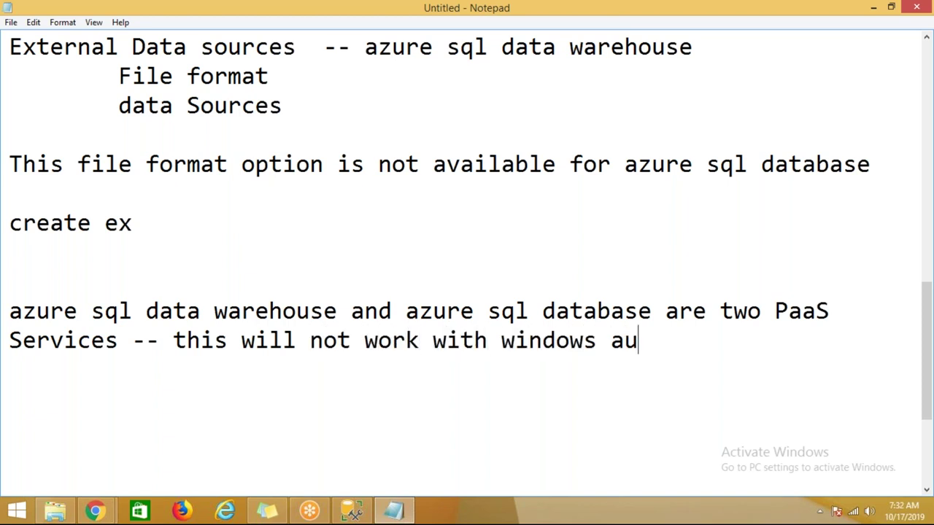
type("tentication")
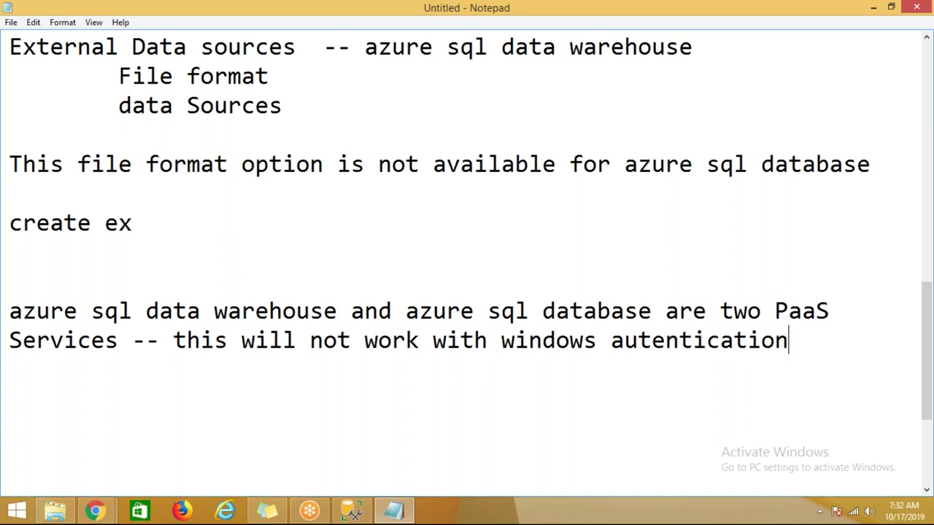
type(".")
- Add a separate line below the note reading "it will work only with sql server authentication."
key("Return")
key("Return")
type("it will")
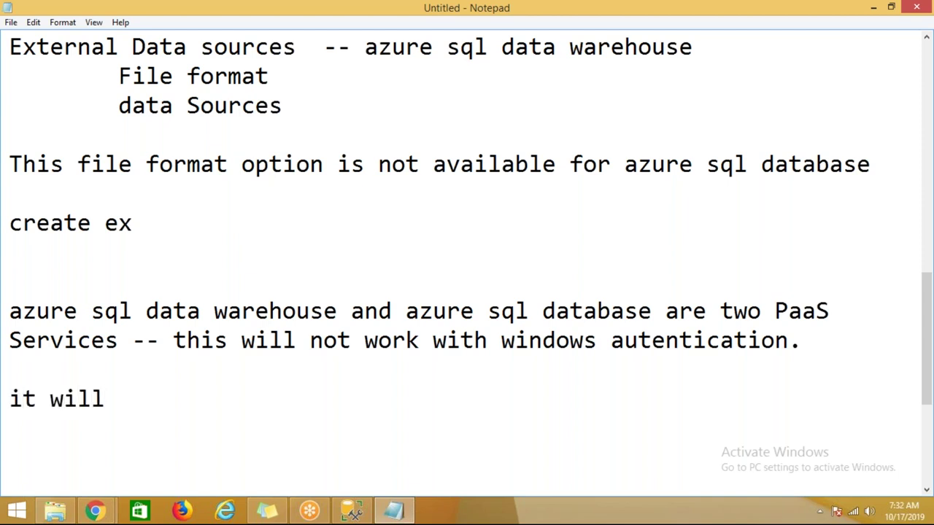
type(" work only with ")
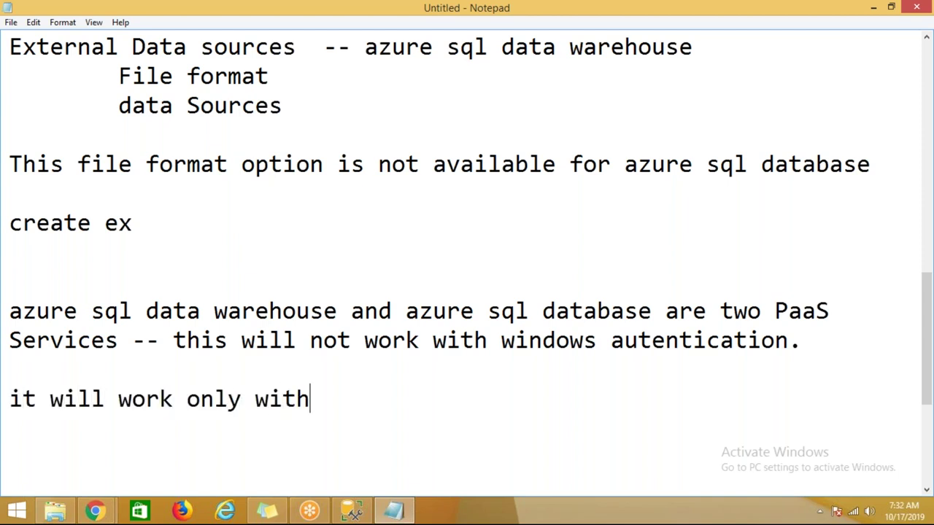
type("sql s")
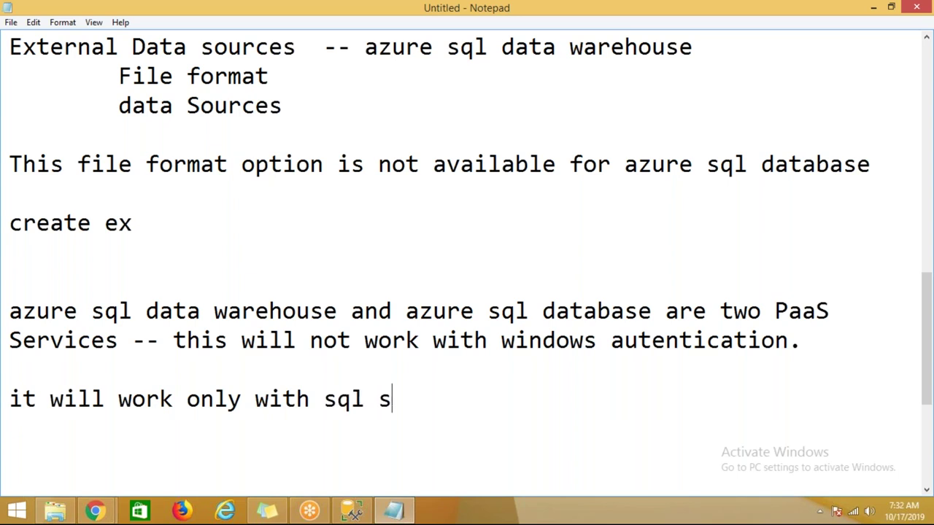
type("erver au")
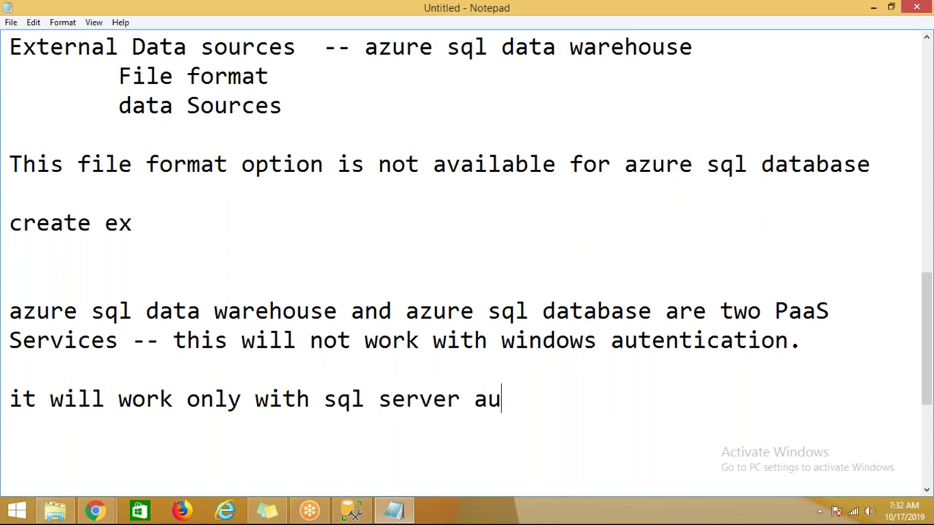
type("thent")
key("BackSpace")
type("n")
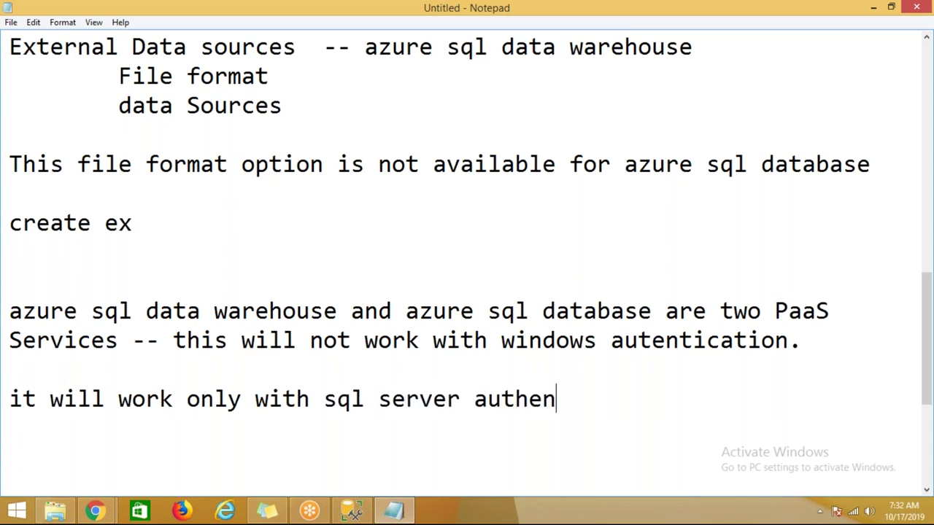
type("tication.")
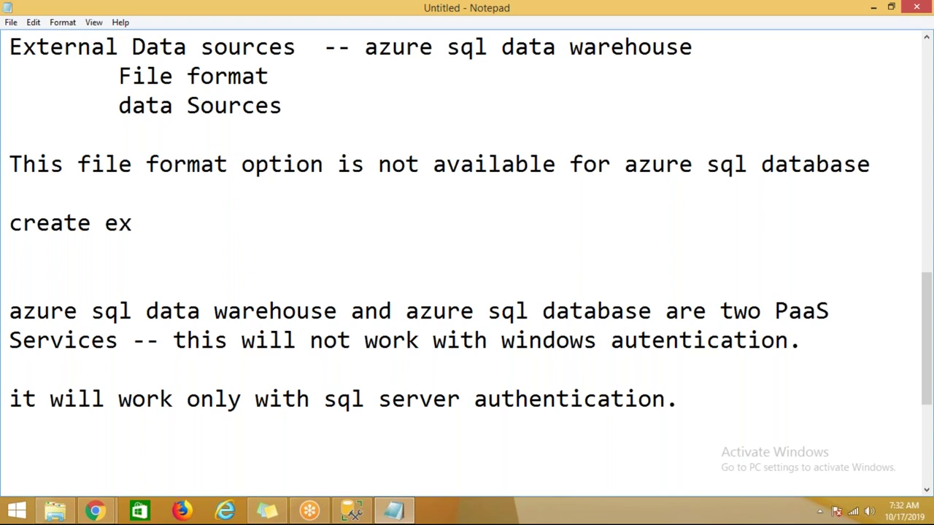
- Switch to SQL Server Management Studio, try connecting with login DemoUser and the account password, and dismiss the New Firewall Rule dialog
left_click(351, 514)
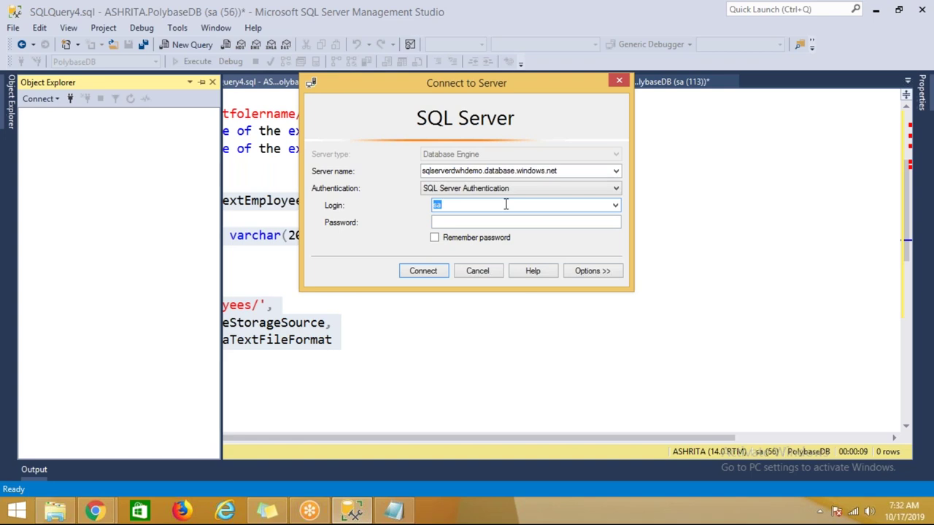
type("DemoUser")
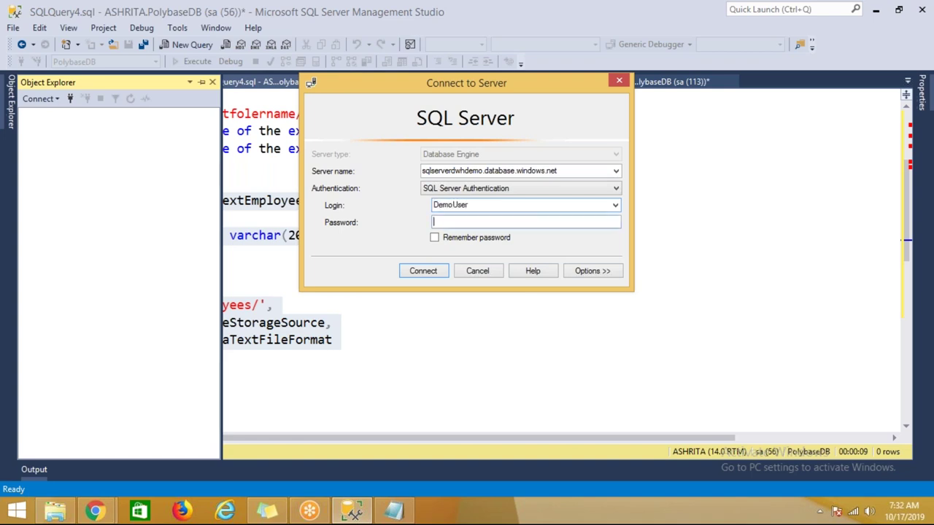
type("*************")
key("Return")
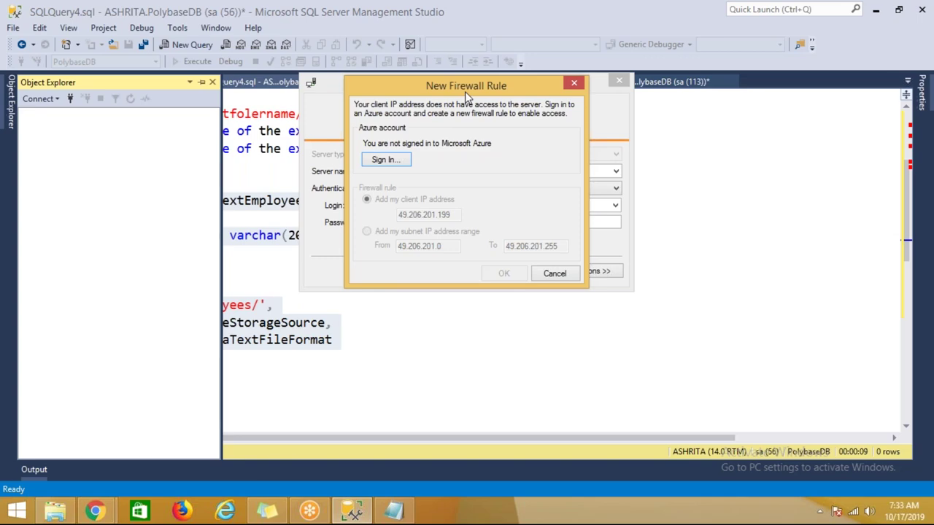
left_click(546, 275)
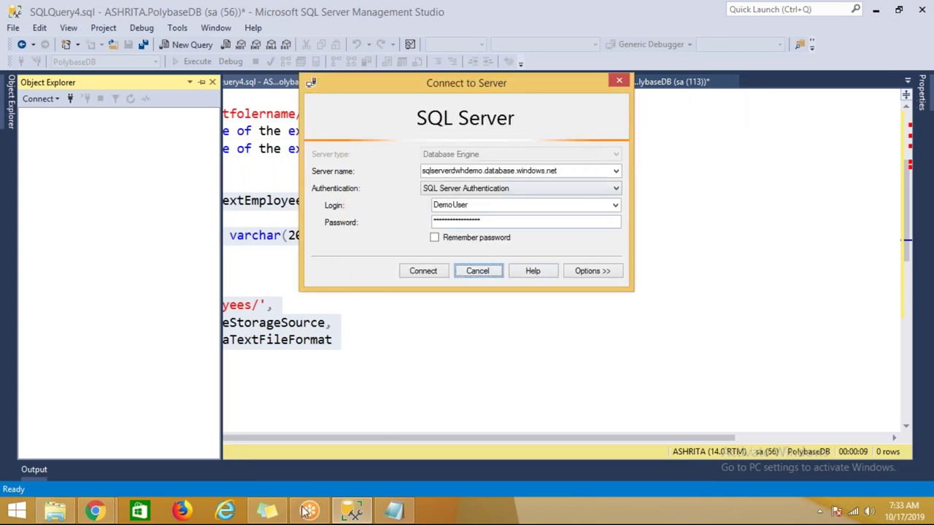
- Switch to the Azure portal in Chrome, open the firewall settings of sqlserverdwhdemo and highlight the client IP address
mouse_move(95, 511)
left_click(81, 442)
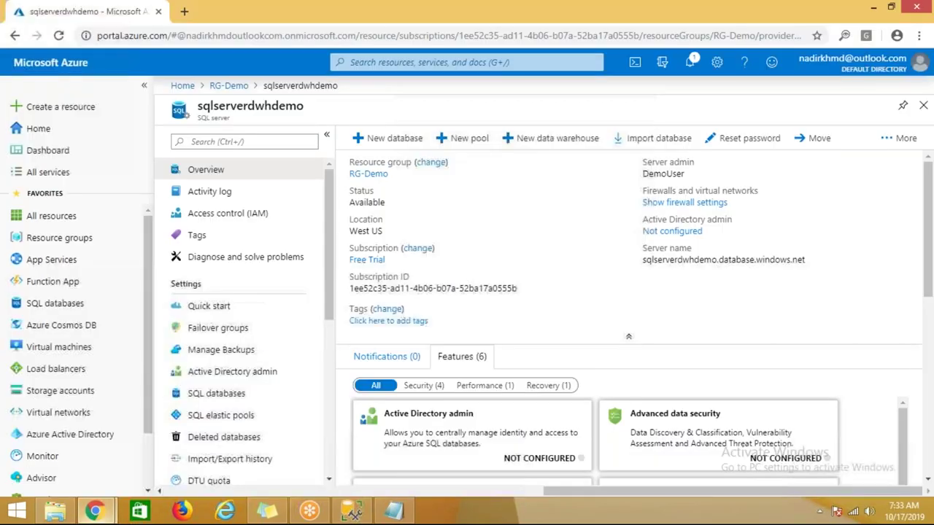
left_click(686, 203)
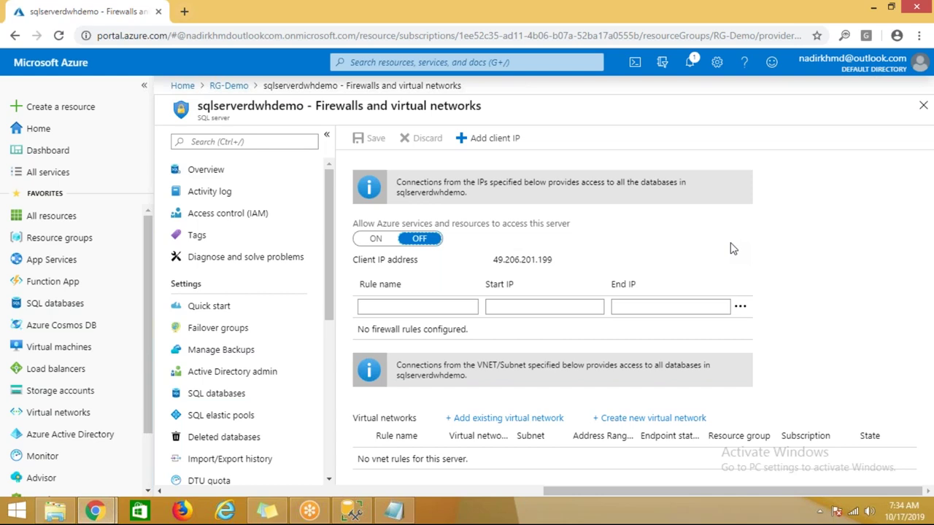
left_click(494, 259)
left_click_drag(495, 259, 551, 260)
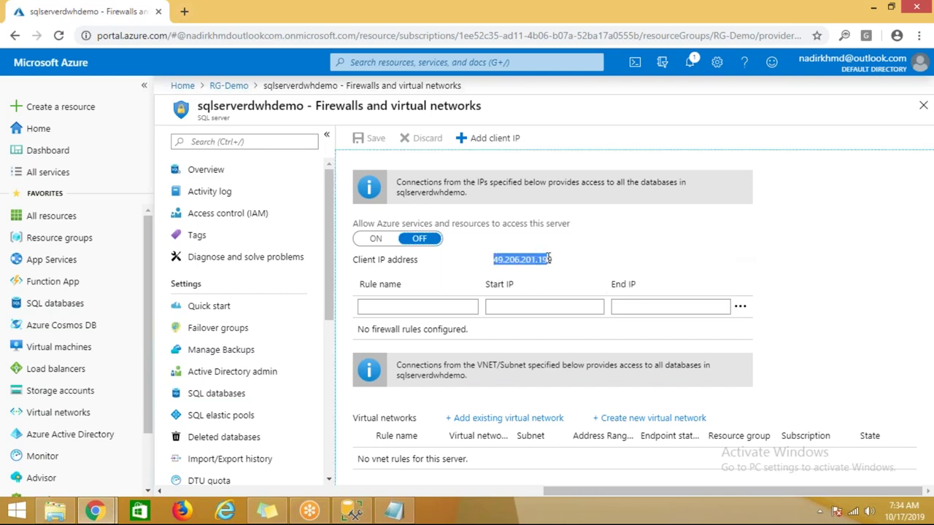
- Open a Command Prompt, run ipconfig to examine the machine's local IPv4 address, and close the window
left_click(18, 513)
left_click(895, 54)
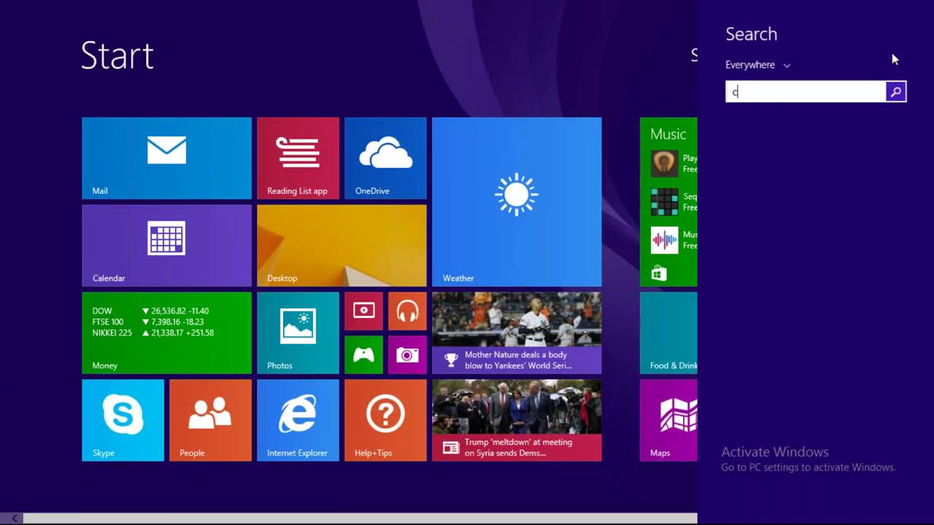
type("cmd")
left_click(836, 148)
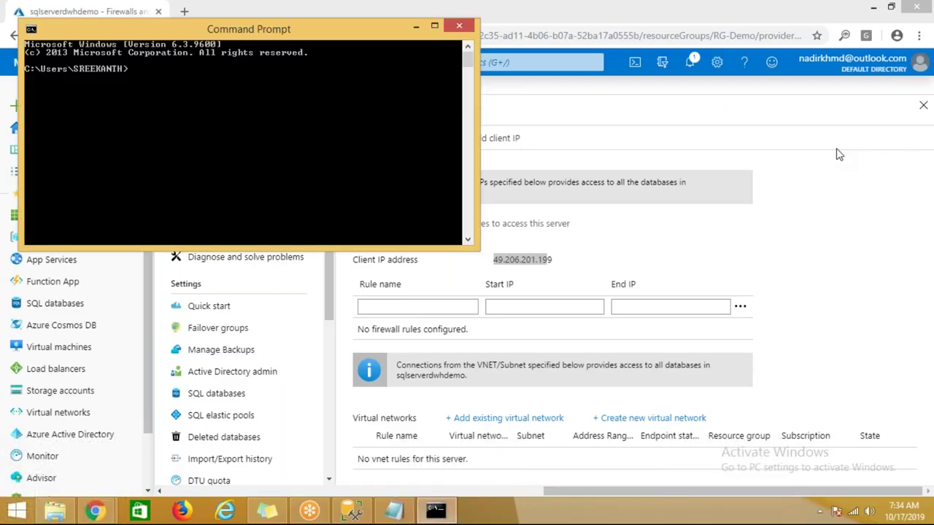
type("ipconfig")
key("Return")
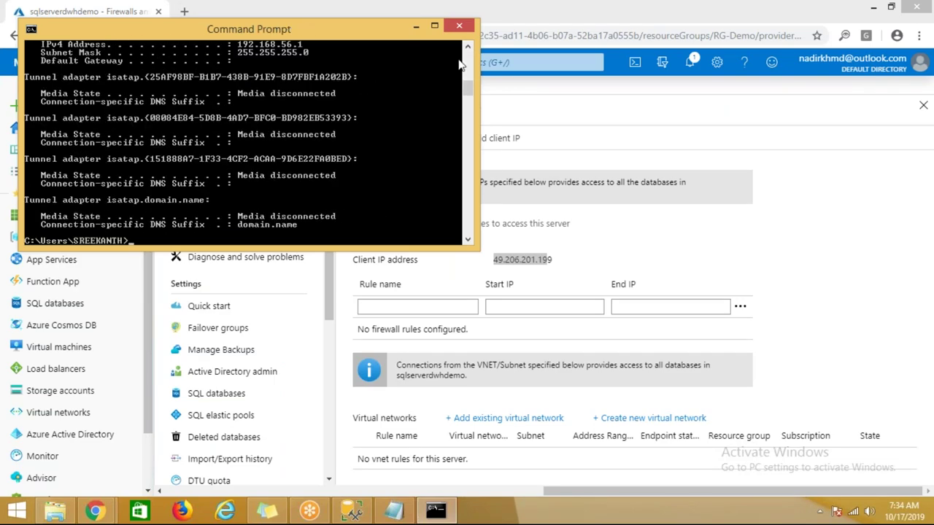
left_click(470, 47)
left_click_drag(470, 46, 470, 46)
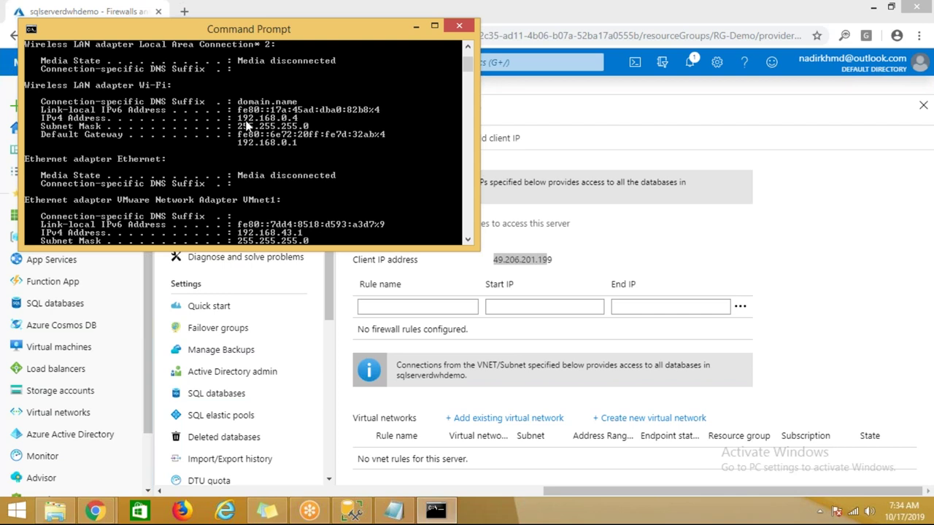
left_click(459, 26)
- Add the current client IP as a firewall rule on sqlserverdwhdemo, save it and acknowledge the update
left_click_drag(496, 260, 561, 262)
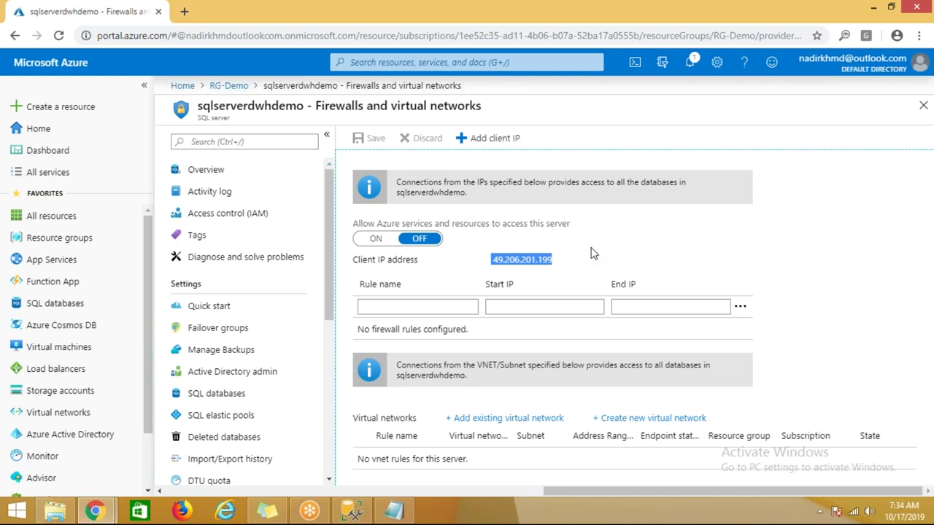
left_click(483, 140)
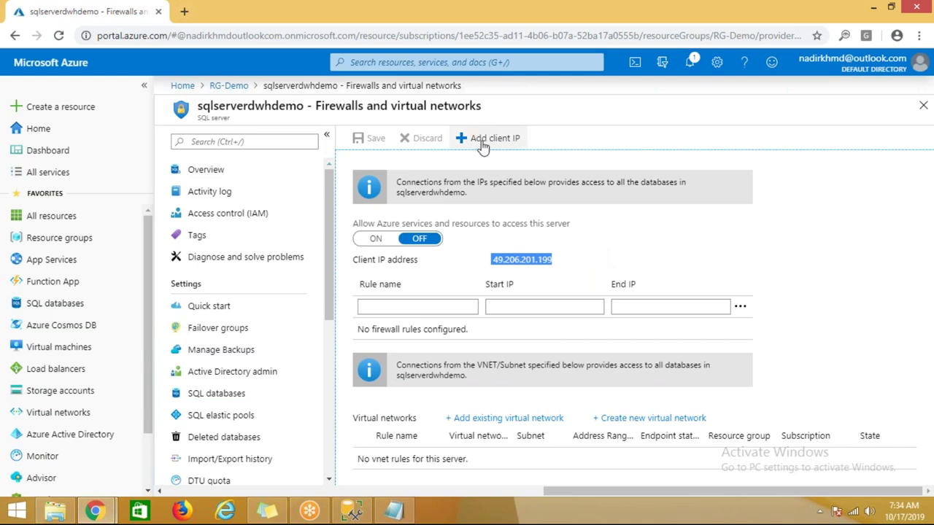
left_click(375, 142)
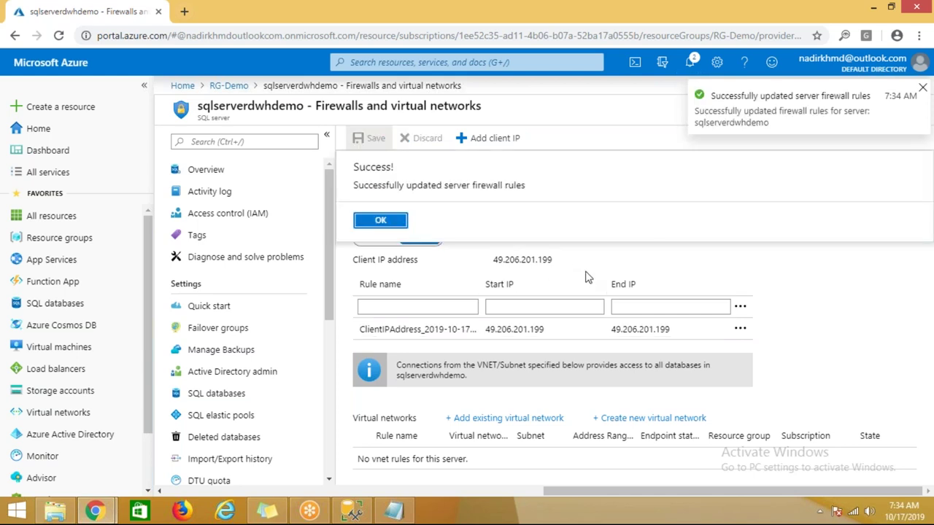
left_click(367, 222)
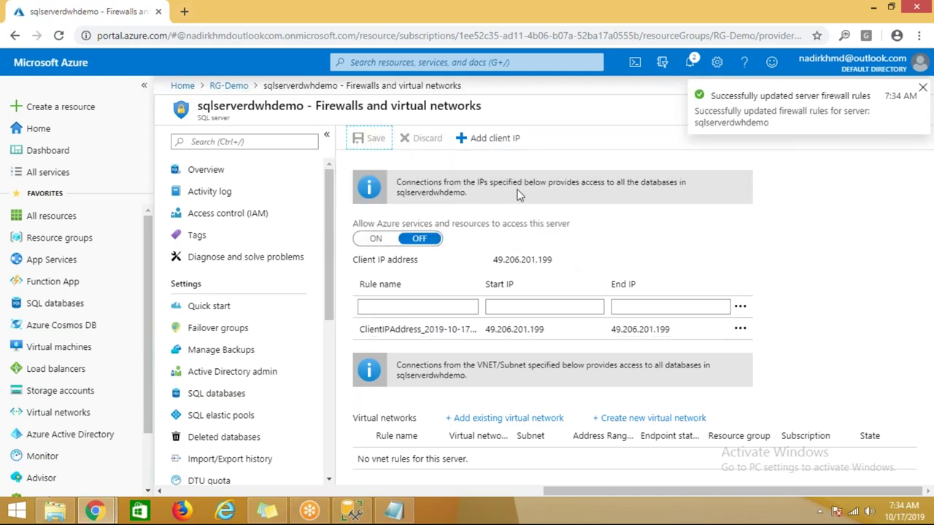
- Reopen the sqlserverdwhdemo overview through RG-Demo, switch to SQL Server Management Studio and connect with the entered credentials
left_click(229, 87)
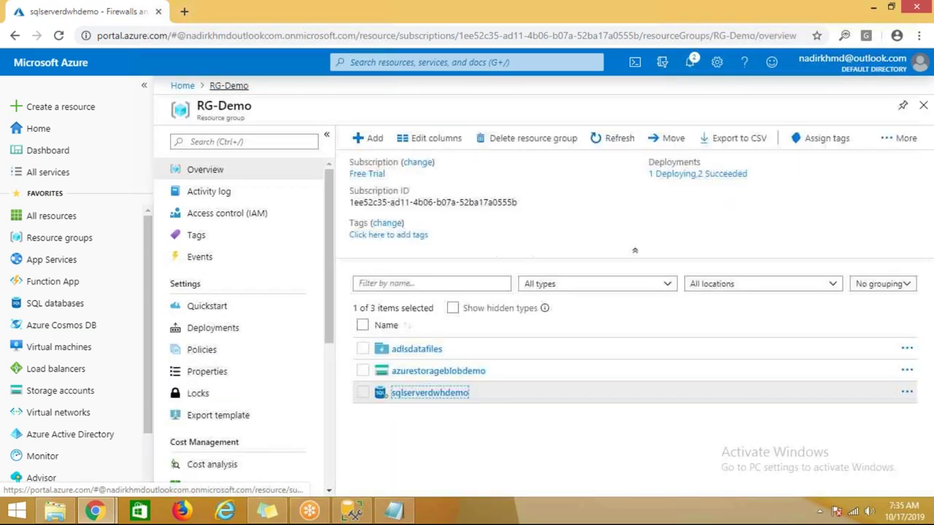
left_click(455, 395)
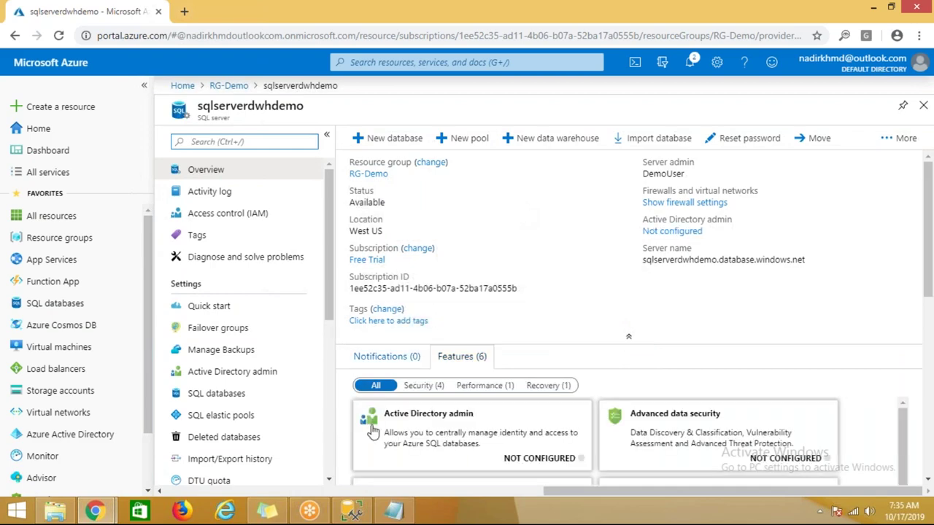
left_click(352, 511)
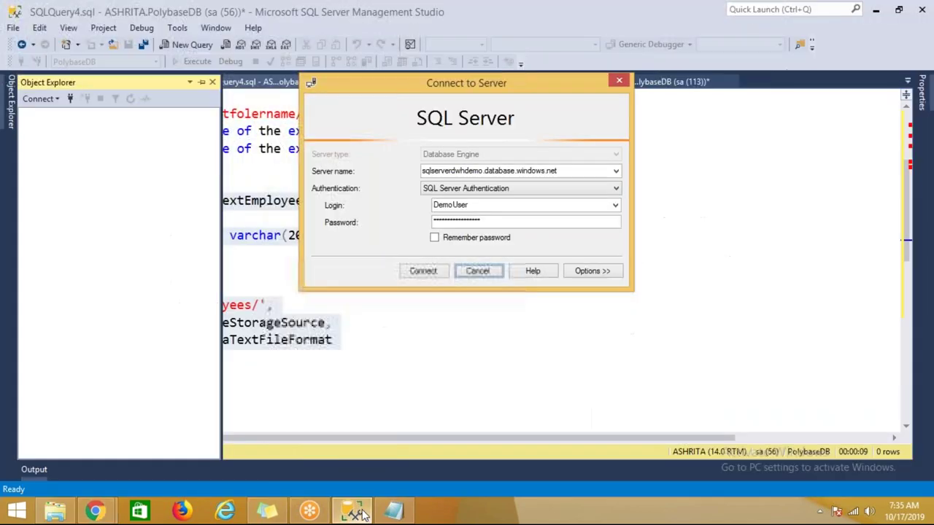
left_click(421, 271)
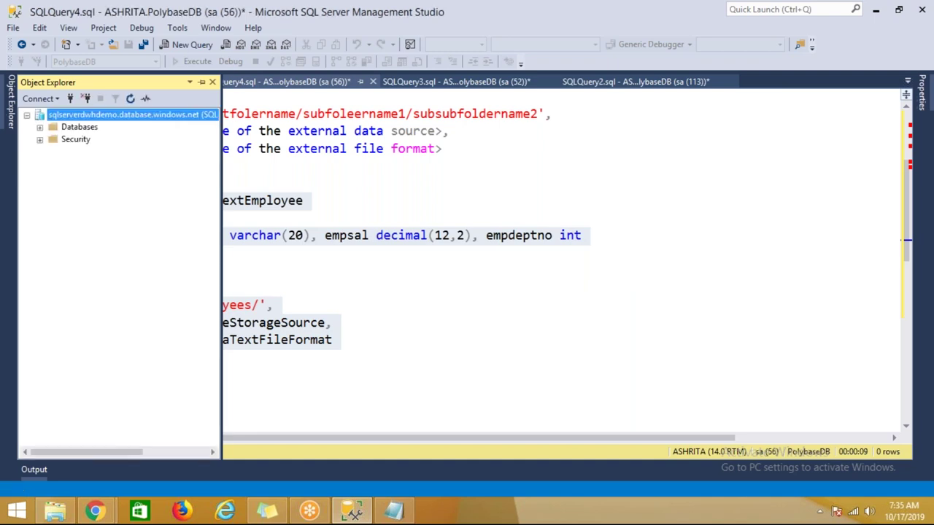
- Expand the server's Databases and Security folders, sqldwhdb and its External Resources, keeping Object Explorer pinned open
left_click(40, 128)
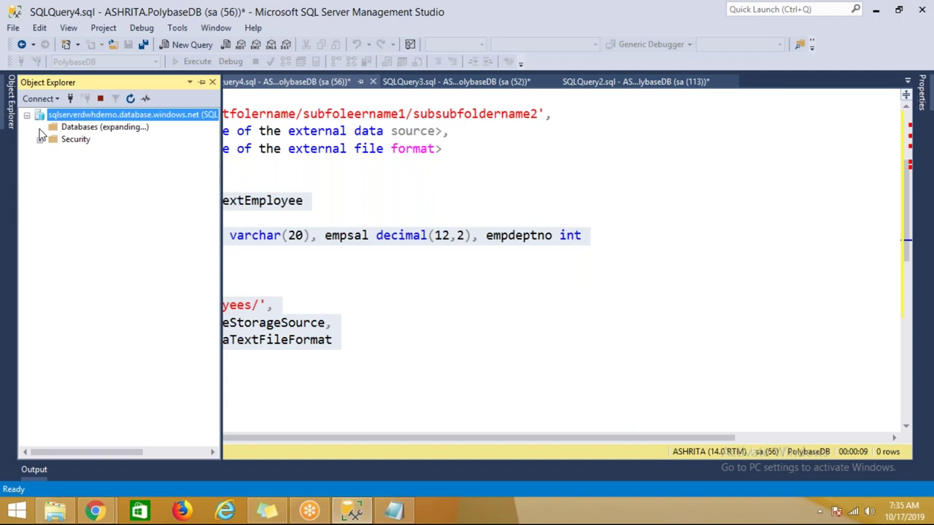
left_click(40, 164)
left_click(94, 150)
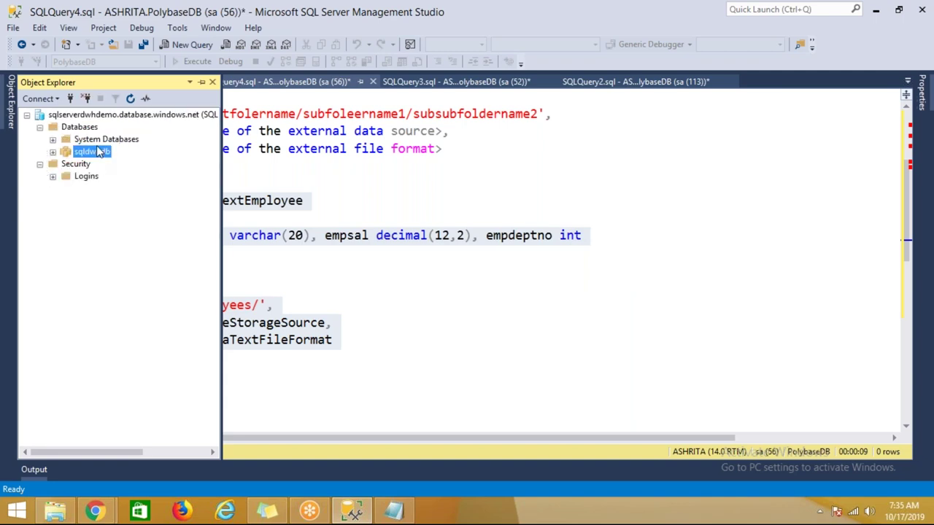
left_click(53, 152)
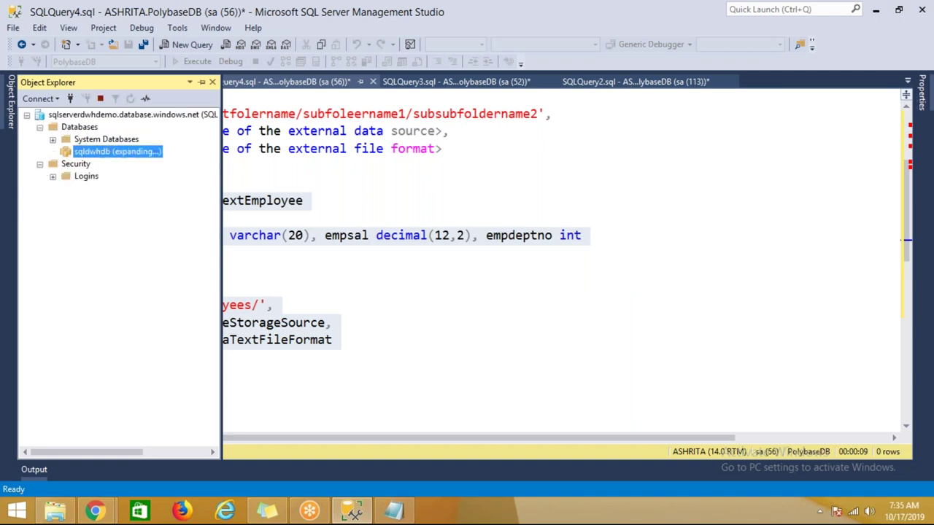
left_click(203, 83)
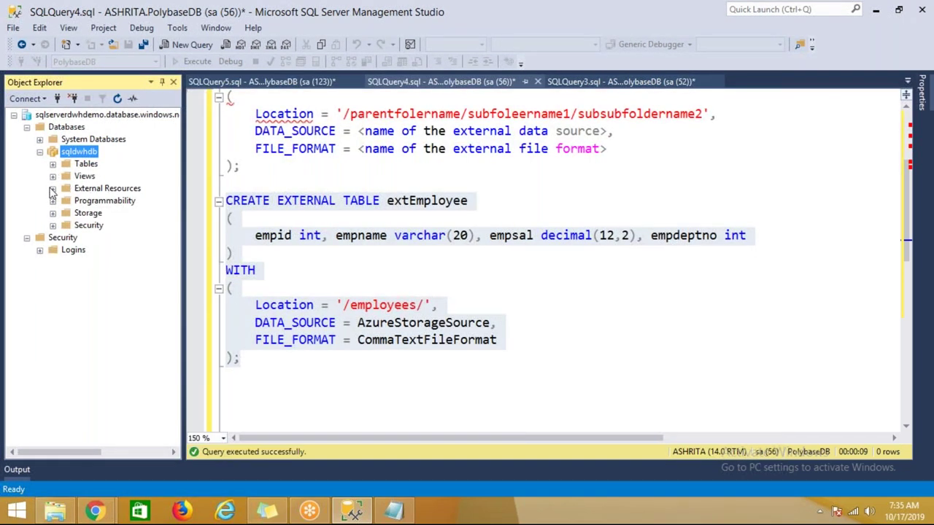
left_click(52, 189)
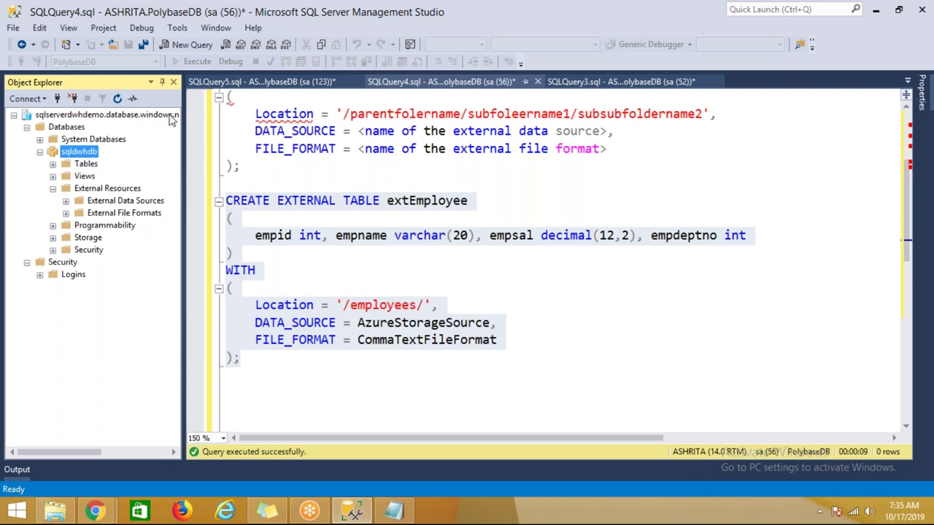
- Start a new query on sqldwhdb with comment lines "--master key", "--scoped credential", "--data source", "-- file format" and "-- external table"
left_click(189, 44)
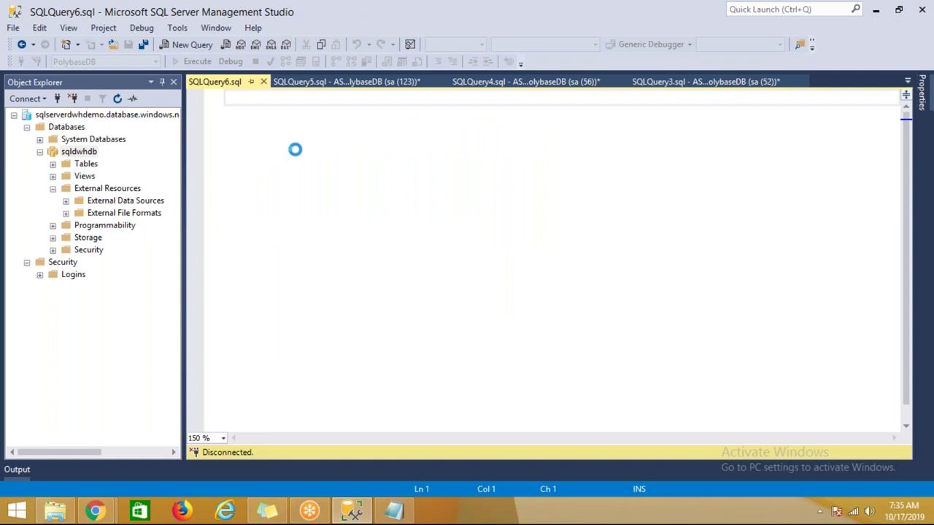
type("--master key")
key("Return")
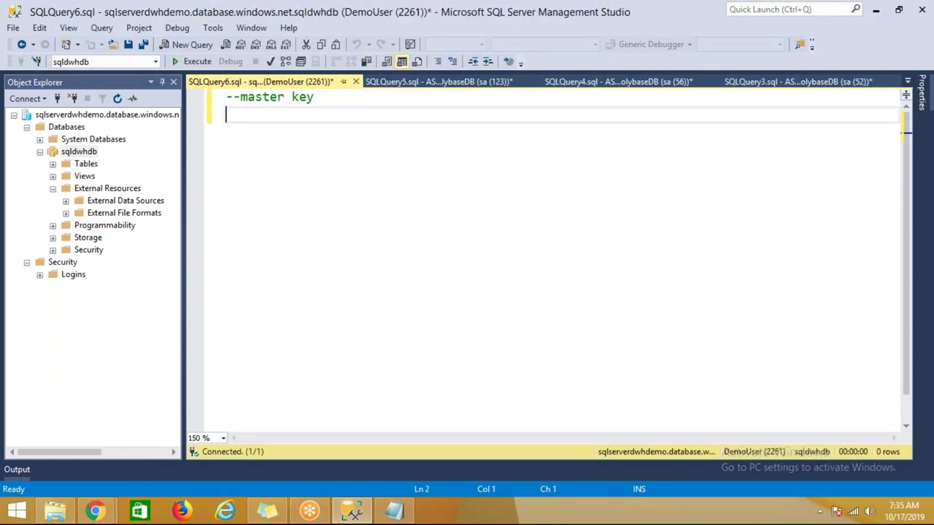
type("--scoped credential")
key("Return")
type("--")
key("BackSpace")
type("data source")
key("Return")
type("-- file format")
key("Return")
type("-- external table")
- Append "-- d" to the scoped credential comment line and return to the end of the comment list
key("Up")
key("Up")
key("Up")
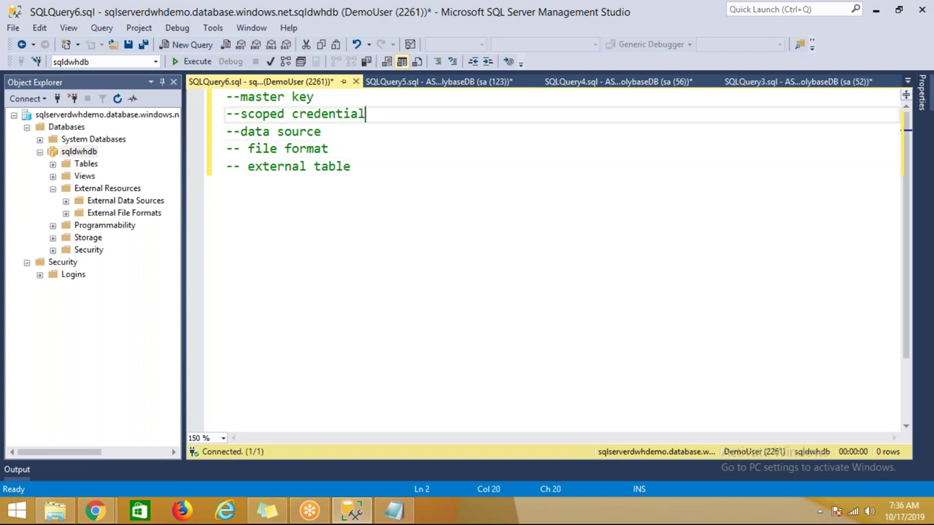
type("-- d")
key("Down")
key("Down")
key("Down")
- Below the comments, write "scoped credential is different incase of azure storage and azure data lake store."
key("Return")
key("Return")
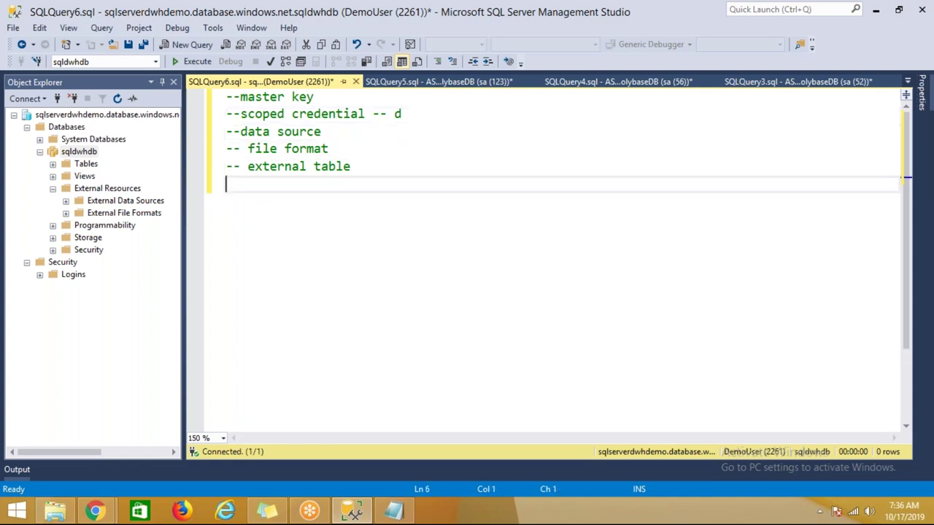
type("scop")
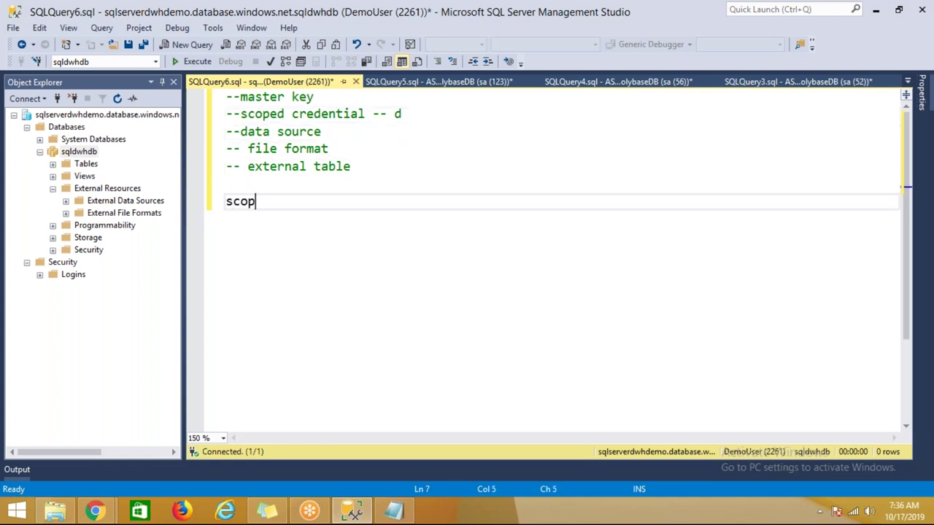
type("ed creden")
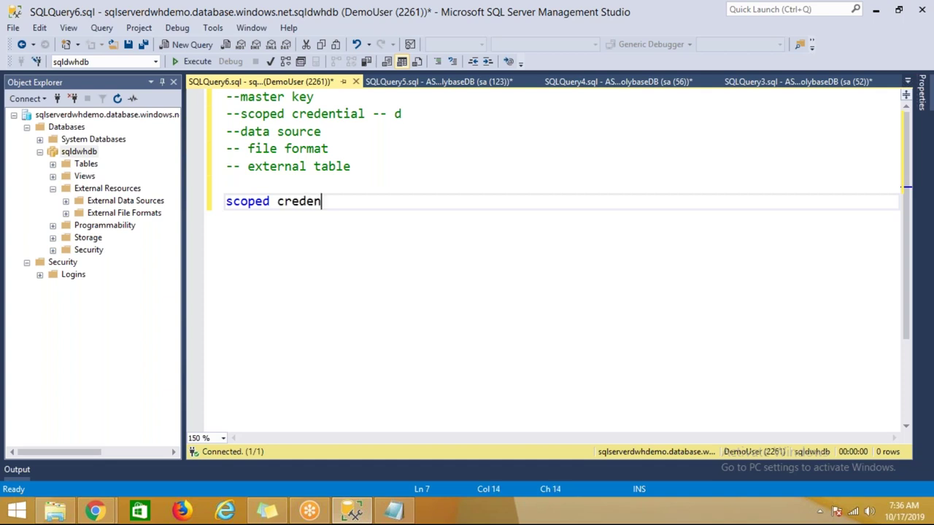
type("tial is diff")
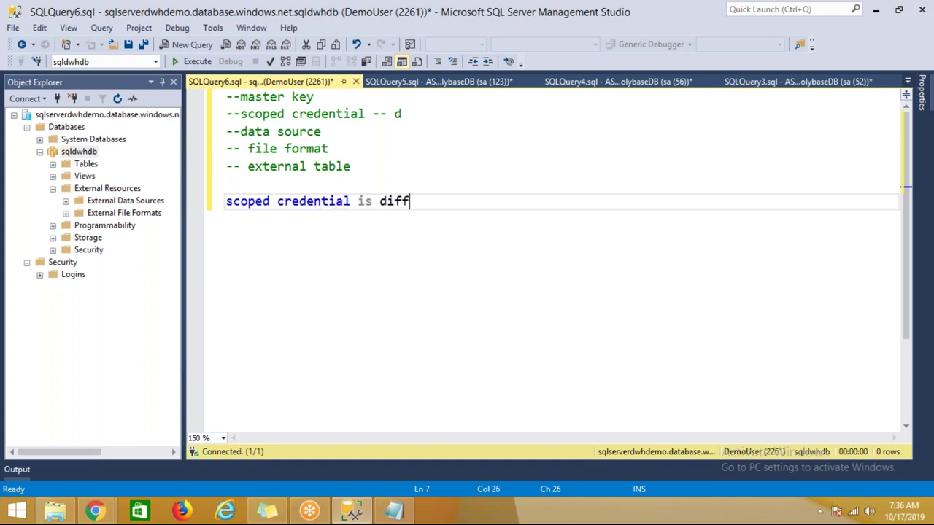
type("erent incase of azure an")
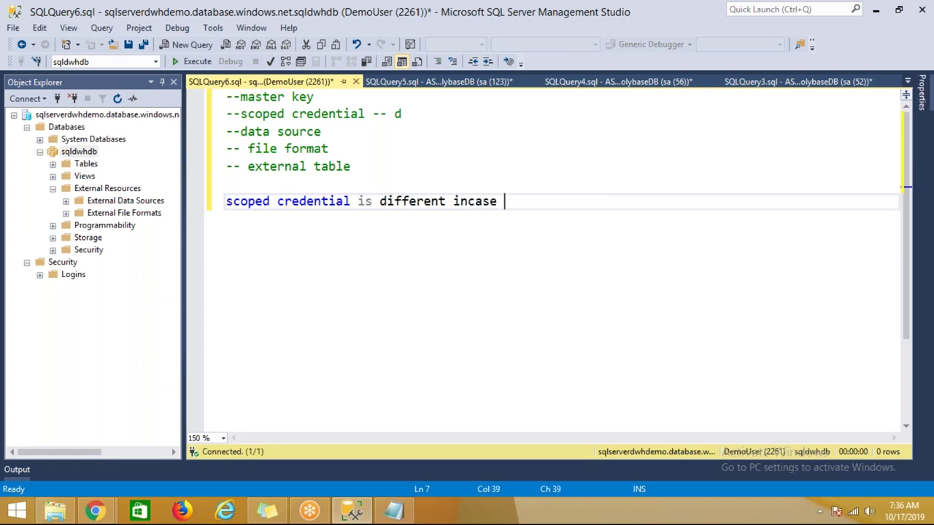
key("BackSpace")
key("BackSpace")
type("storage and a")
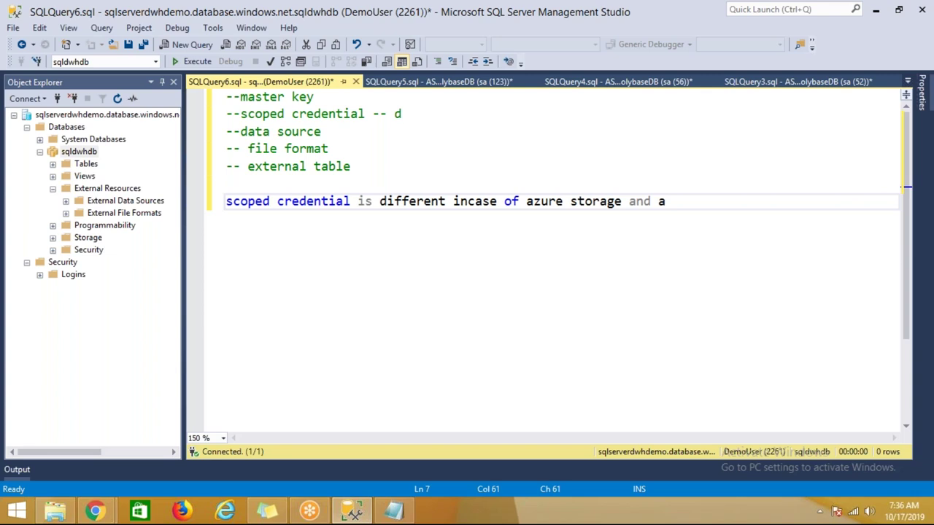
type("zure data lake store.")
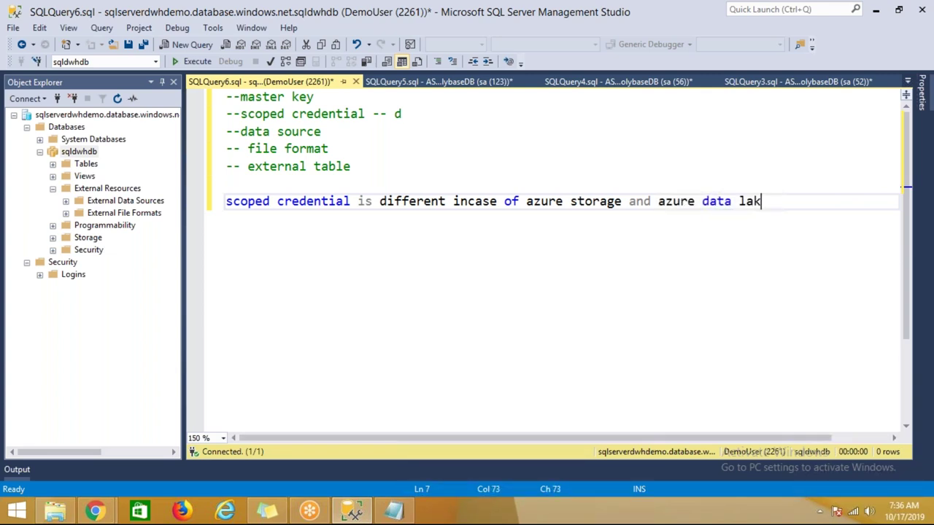
- Below the scoped credential note, write "azure storage -- access keys -- ke1 or key2 but not connection string."
key("Return")
key("Return")
type("azure")
type("st")
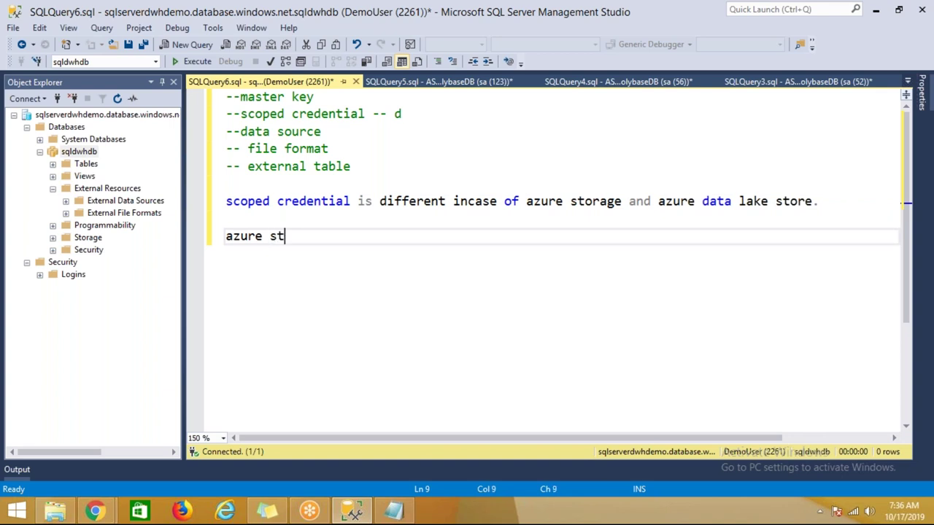
type("orage -- ac")
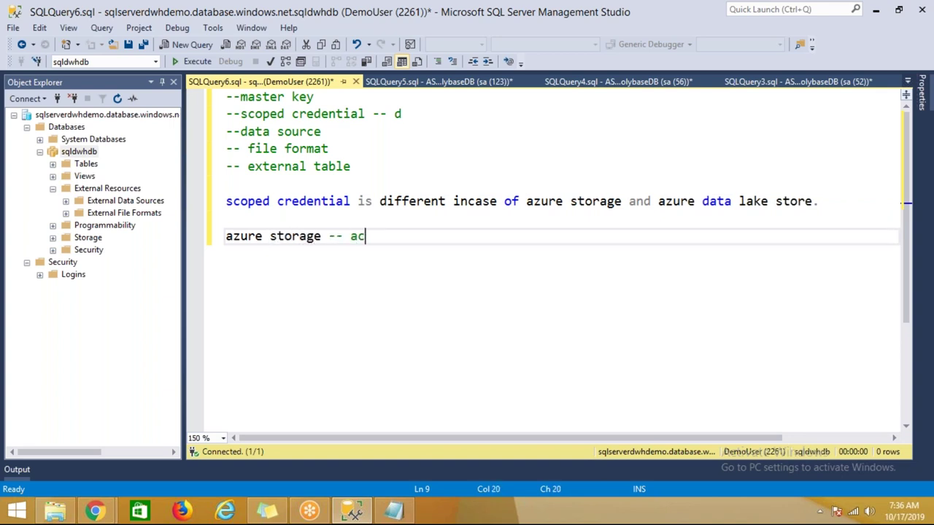
type("cess keys")
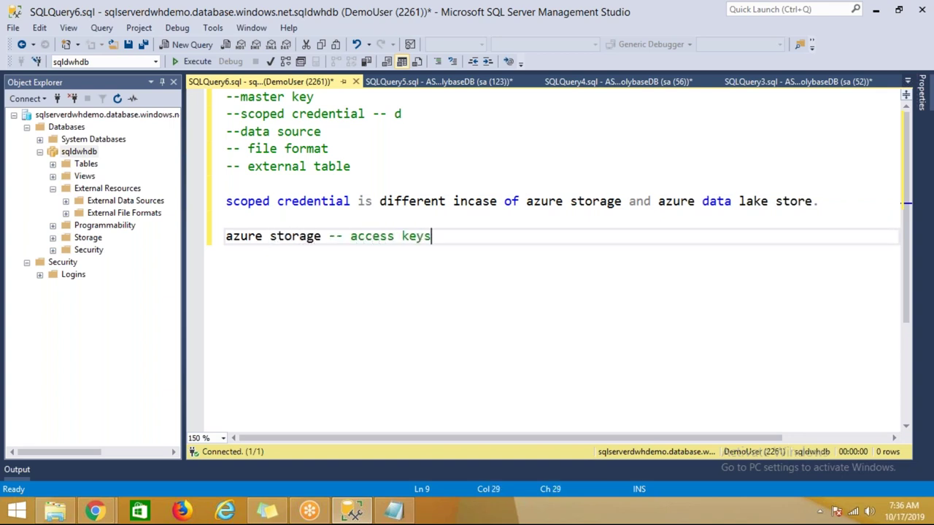
type(" -- ke1 or key")
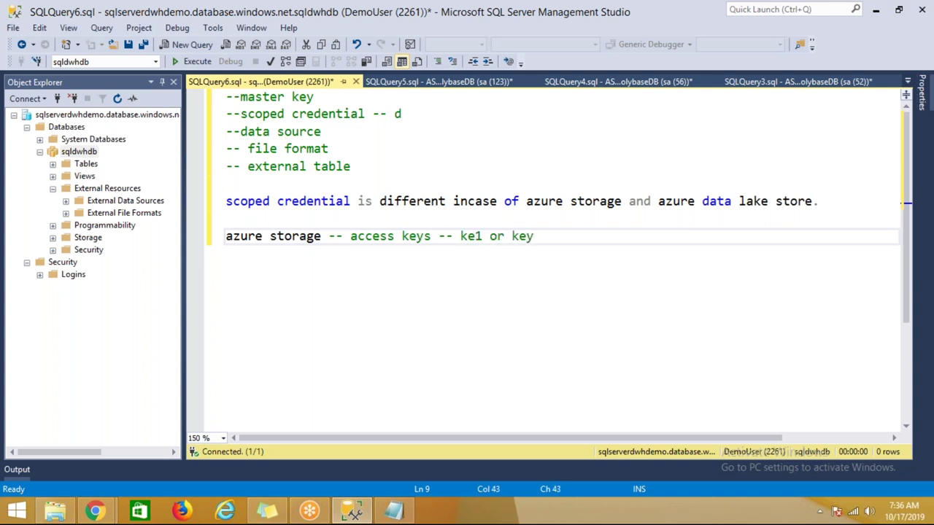
key("BackSpace")
type("2 but not connect")
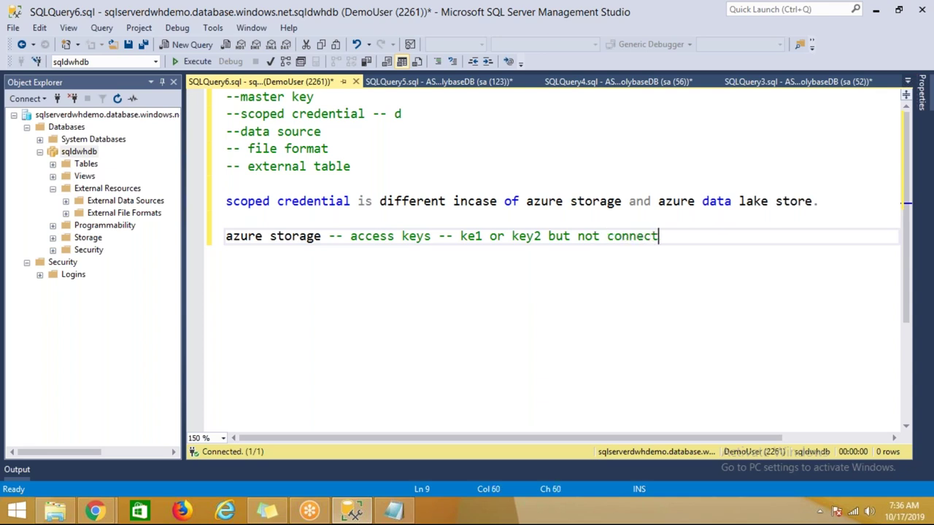
type("ion string.")
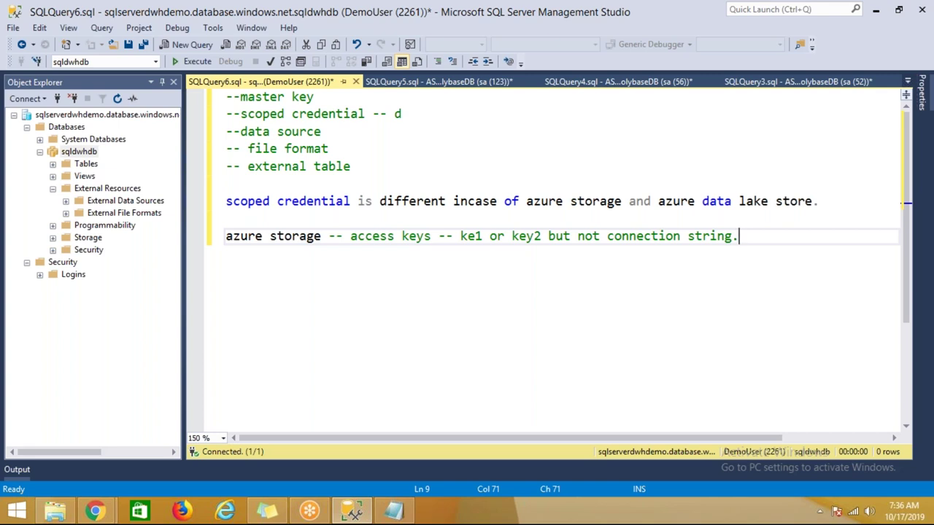
- Below the azure storage line, write "azure data lake store -- azure active directory -- app registrations"
key("Return")
key("Return")
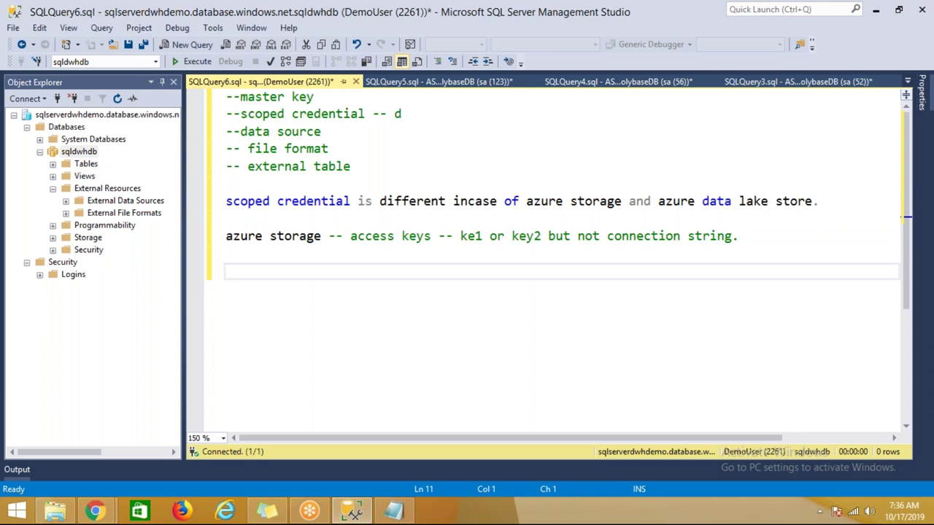
type("azure dta")
key("BackSpace")
key("BackSpace")
type("ata lake store ")
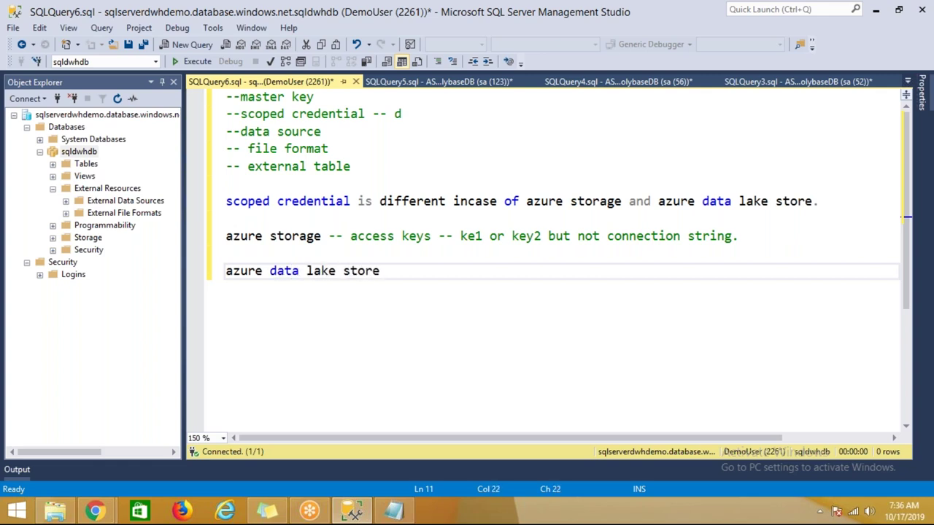
type("-- azure active d")
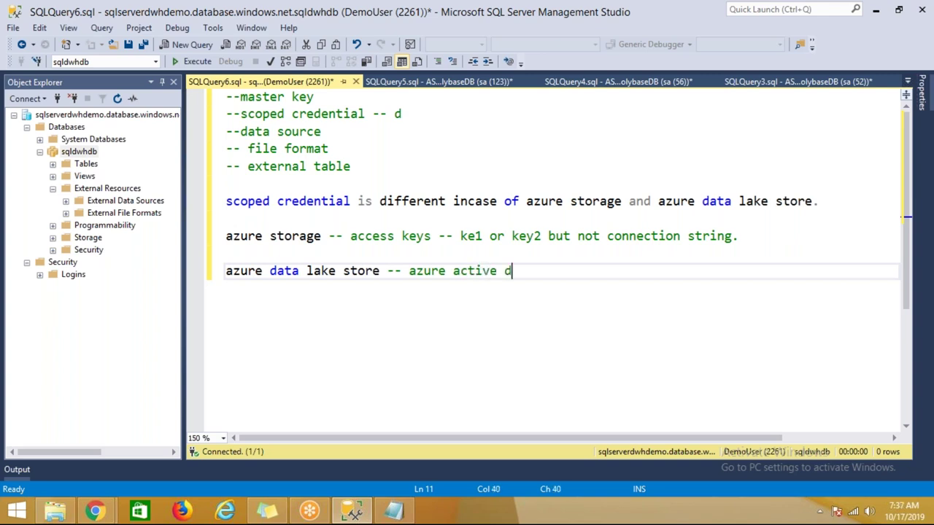
type("irect")
key("BackSpace")
key("BackSpace")
type("ctory --")
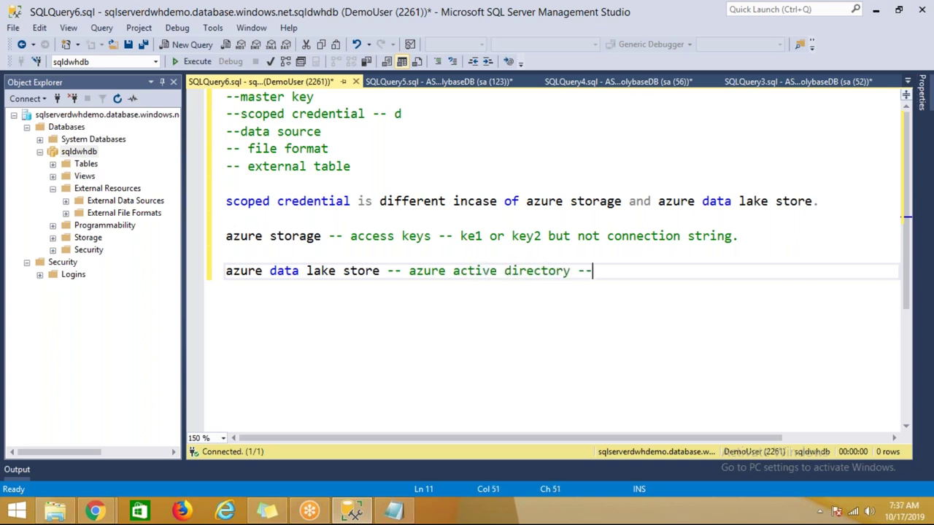
type(" app registrations")
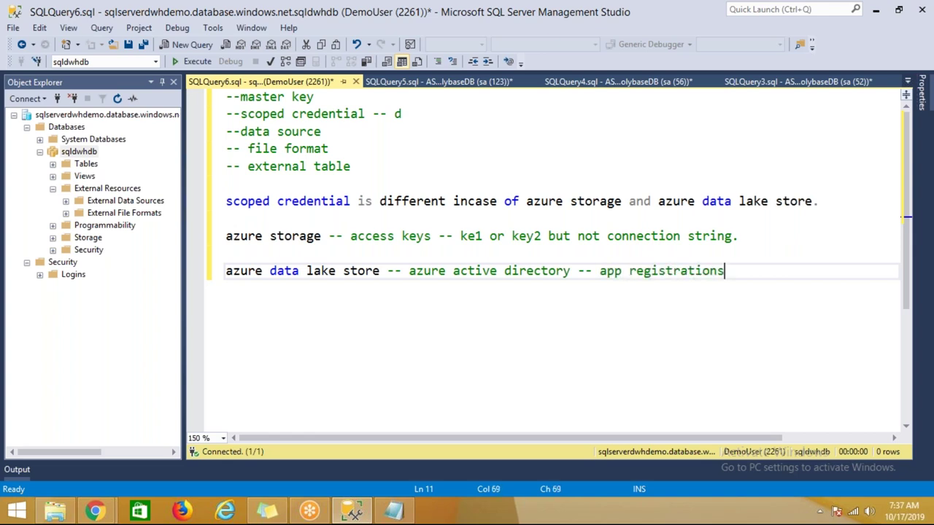
- Below the azure data lake store line, add the comment lines "-- application id" and "-- application key"
key("Return")
key("Return")
type("--")
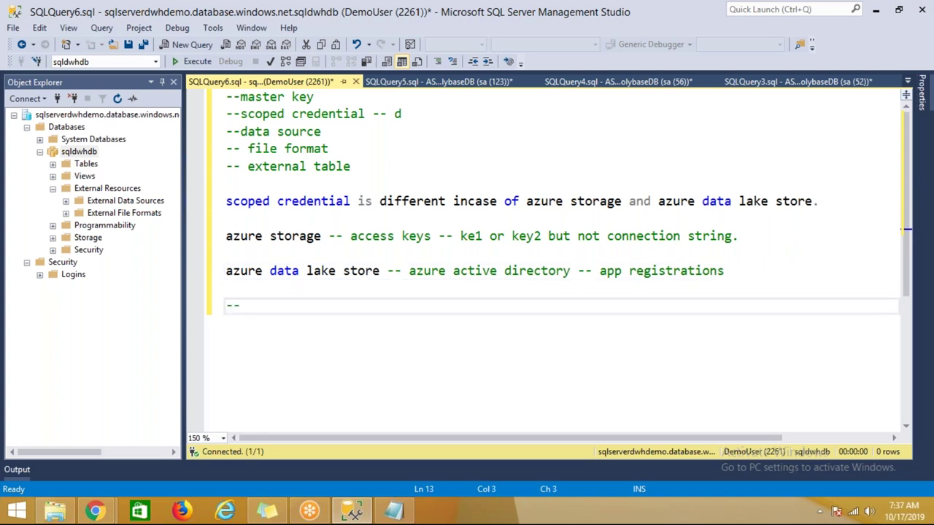
type(" application id")
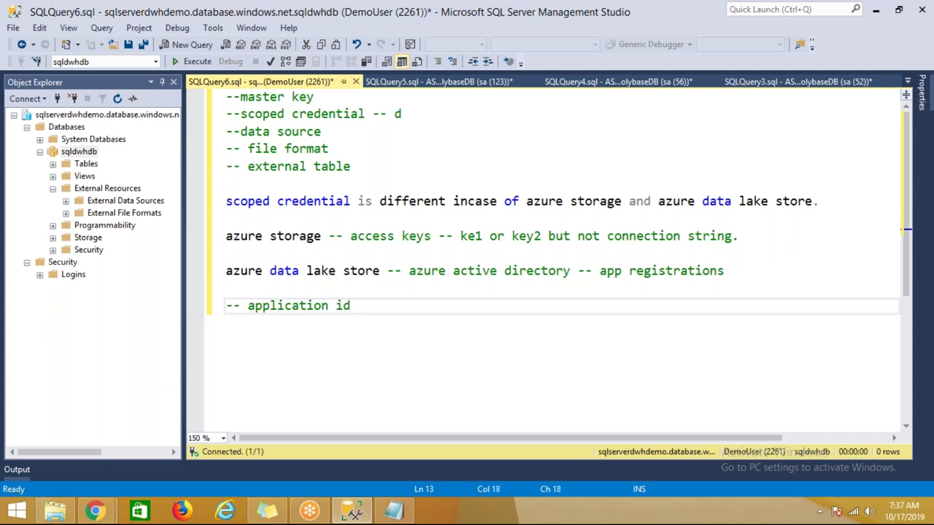
key("Return")
type("-- pa")
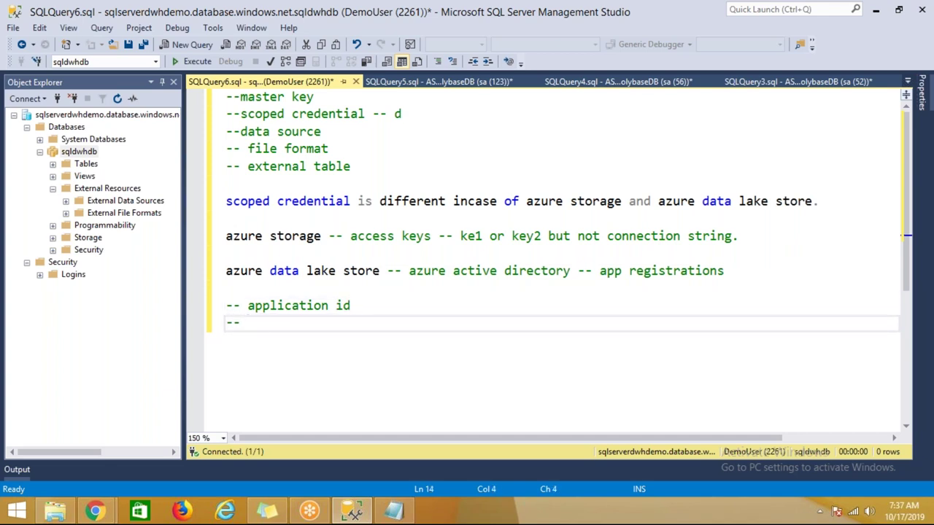
key("BackSpace")
key("BackSpace")
type("application key")
- Add the comment line "-- OAUTH 2.0 token key" below the application key comment
key("Return")
type("---")
key("BackSpace")
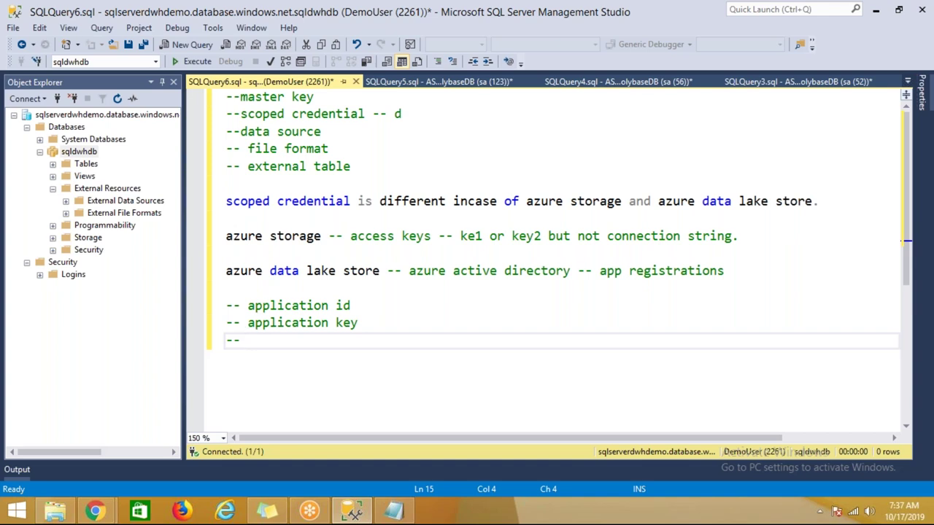
type("O")
type("A")
type("UTH 2.0")
type(" th")
key("BackSpace")
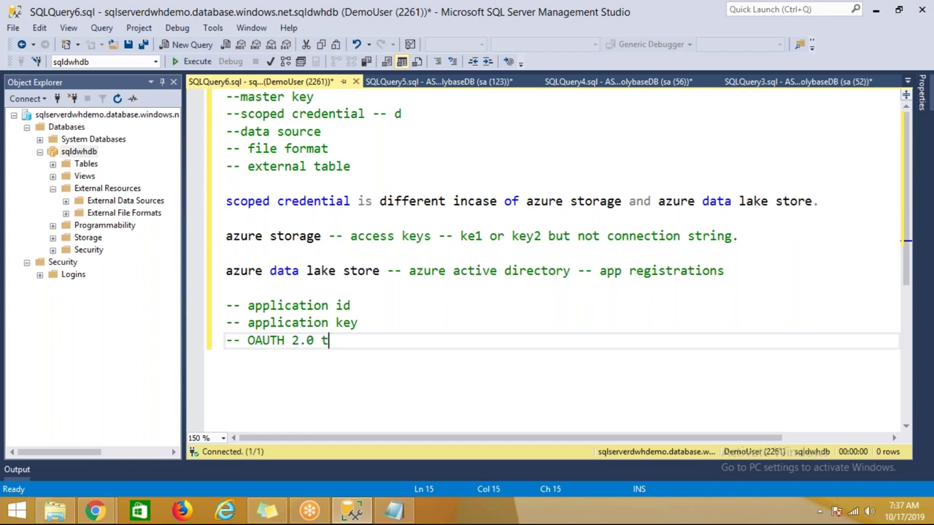
type("oken key")
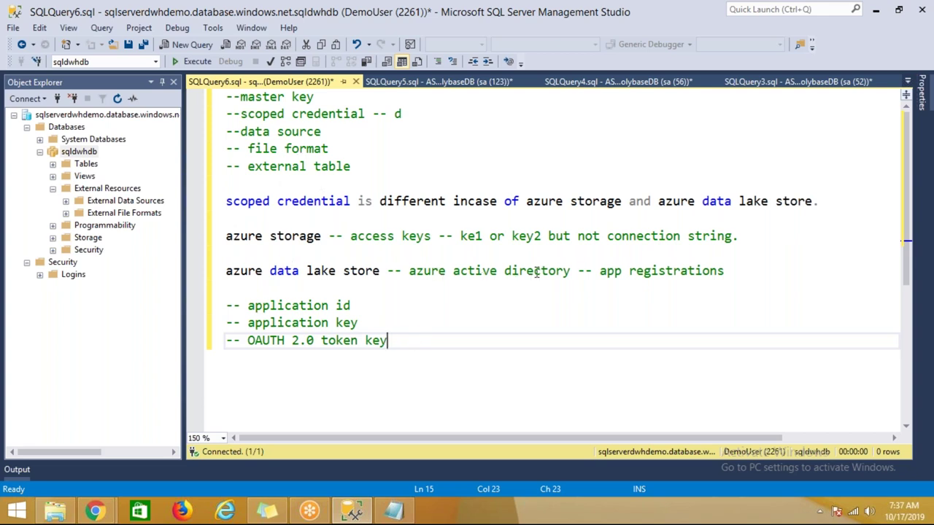
left_click_drag(600, 271, 724, 271)
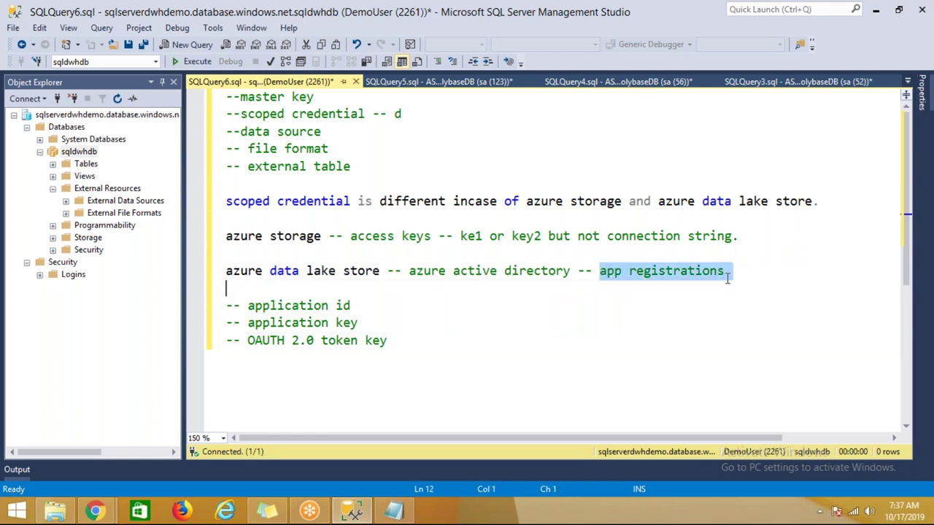
left_click_drag(248, 306, 351, 306)
left_click_drag(248, 324, 357, 323)
left_click_drag(248, 341, 392, 350)
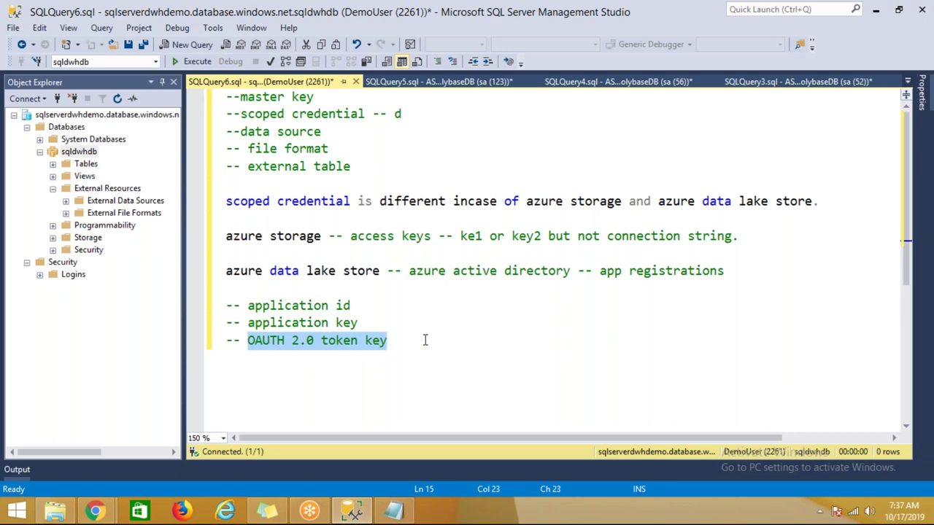
left_click(426, 340)
- Switch to the Azure portal in Chrome and open the App registrations of Azure Active Directory
mouse_move(95, 511)
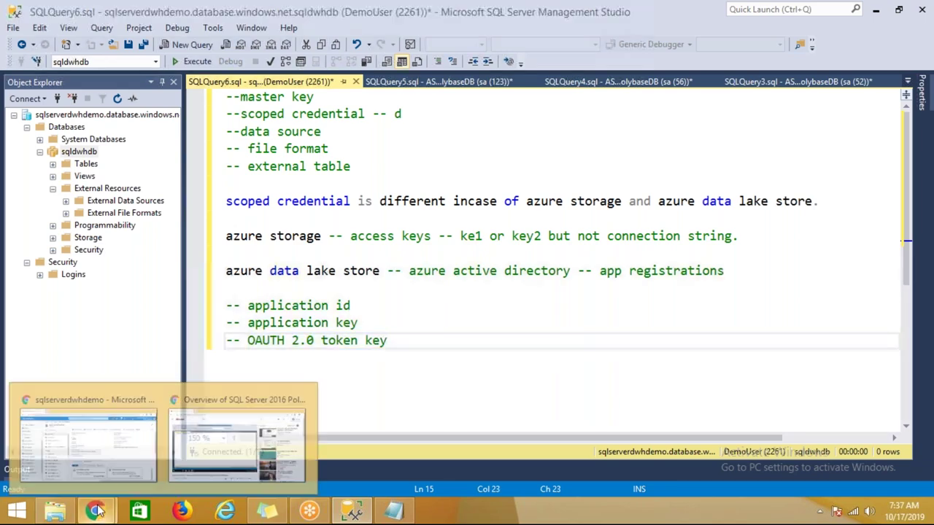
left_click(98, 402)
scroll(93, 234, "down", 1)
scroll(94, 234, "down", 1)
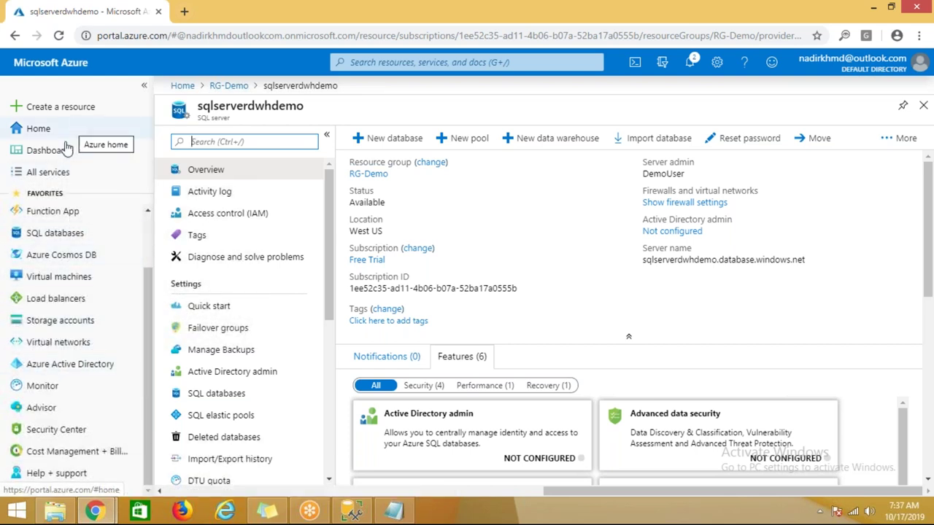
left_click(70, 371)
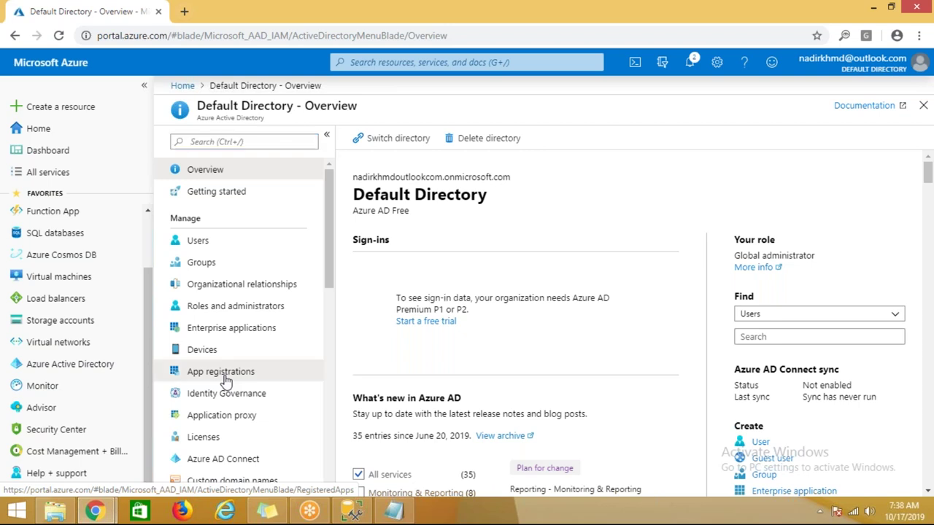
left_click(221, 373)
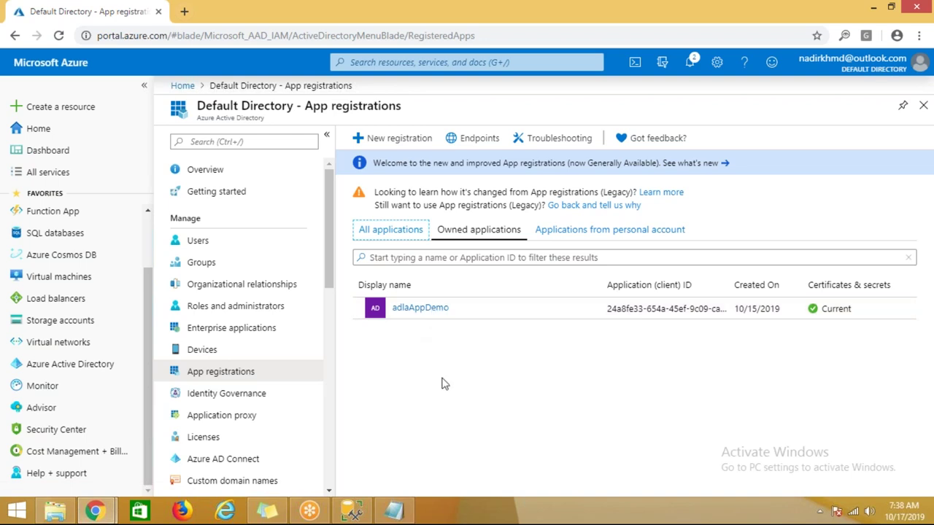
left_click(241, 371)
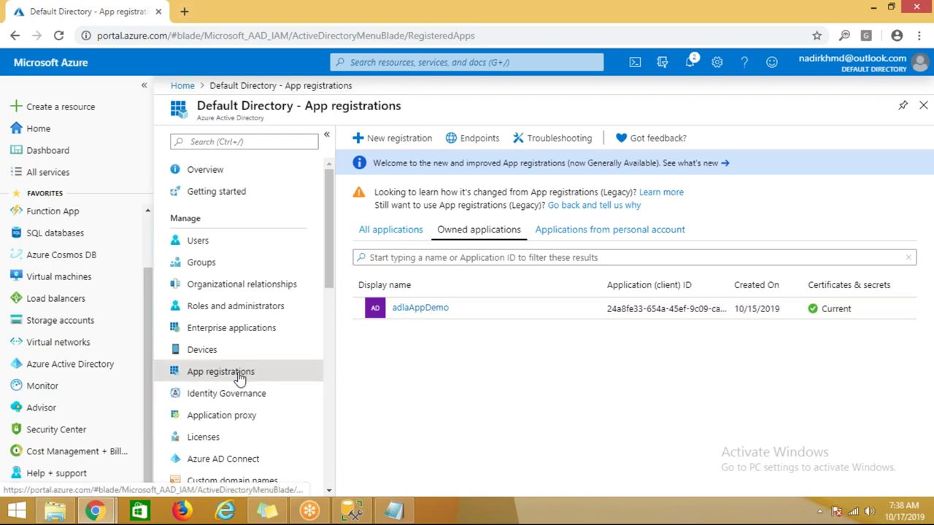
- Register a new application named azuredatalakestoreappregistration, keeping the single-tenant account type and an empty redirect URI
left_click(410, 143)
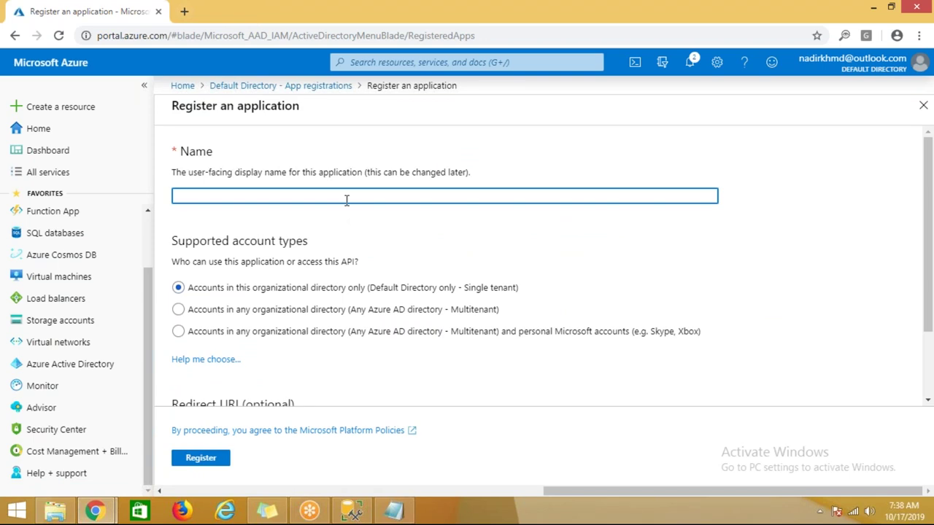
type("azuredatalkaakestoreappreg")
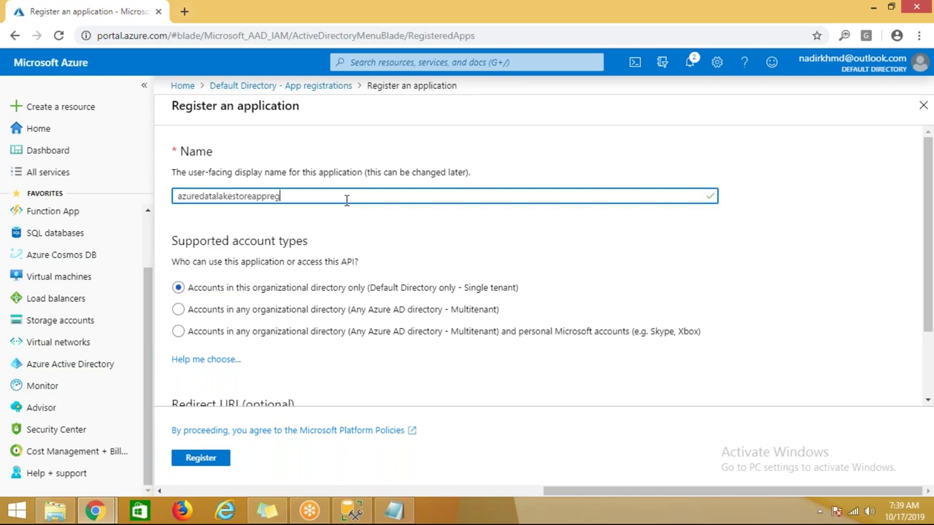
type("istration")
key("Tab")
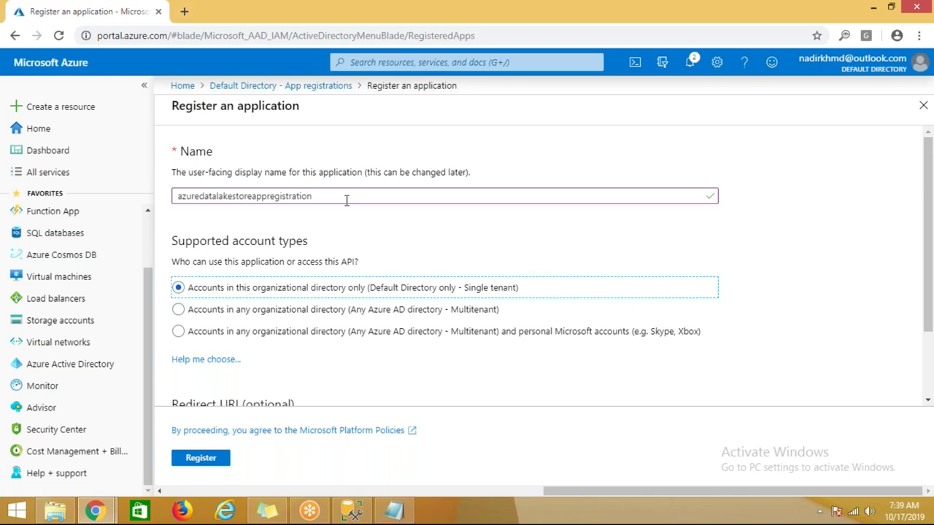
scroll(347, 201, "down", 1)
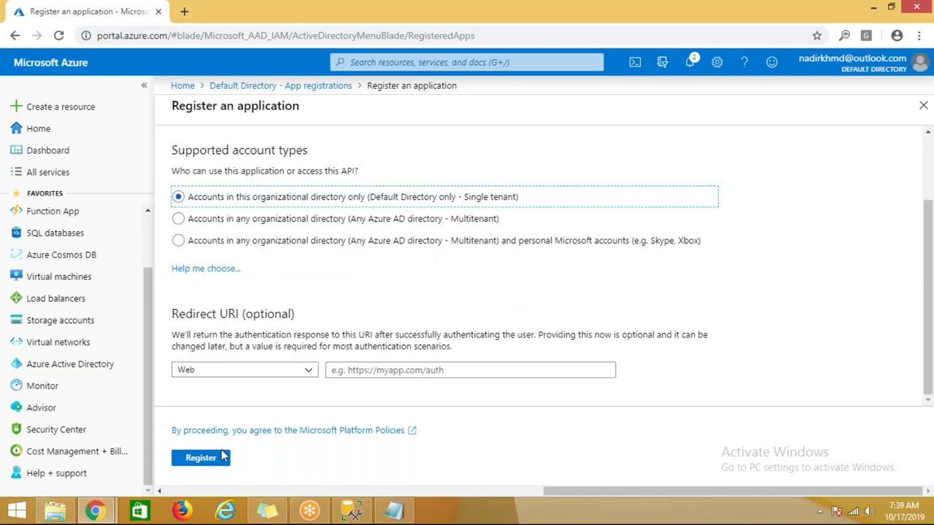
left_click(203, 459)
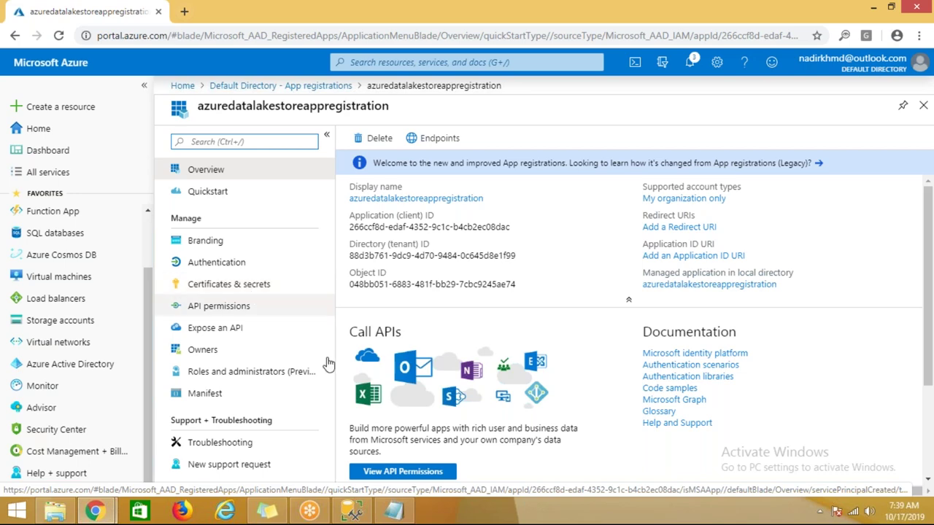
- Copy the azure data lake store line and its three comment lines from the SQL Server Management Studio query to the end of the Notepad notes
left_click(394, 511)
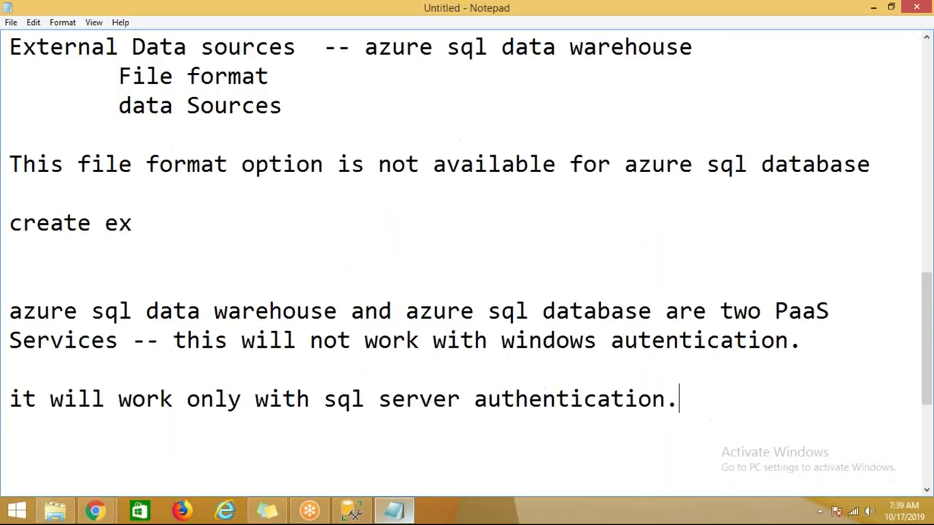
left_click(351, 511)
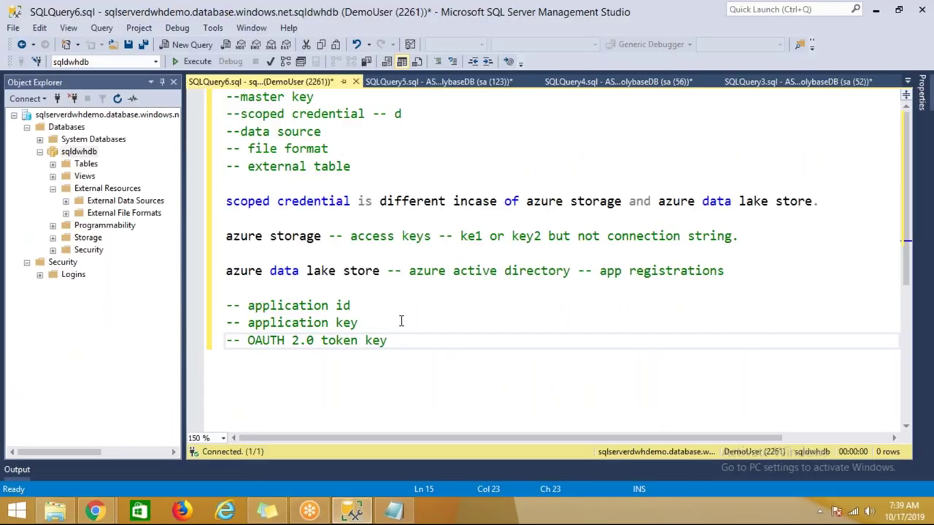
left_click(162, 82)
left_click_drag(222, 340, 62, 270)
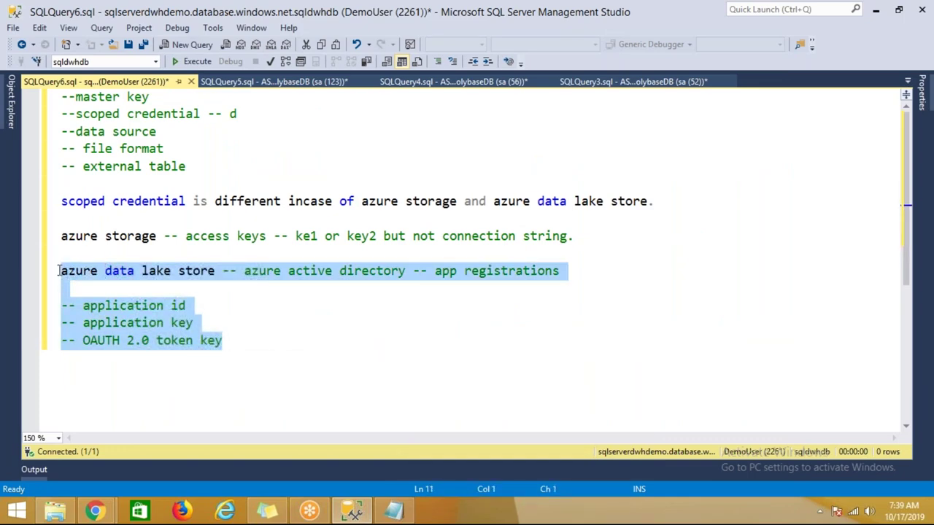
left_click(394, 511)
scroll(404, 273, "down", 3)
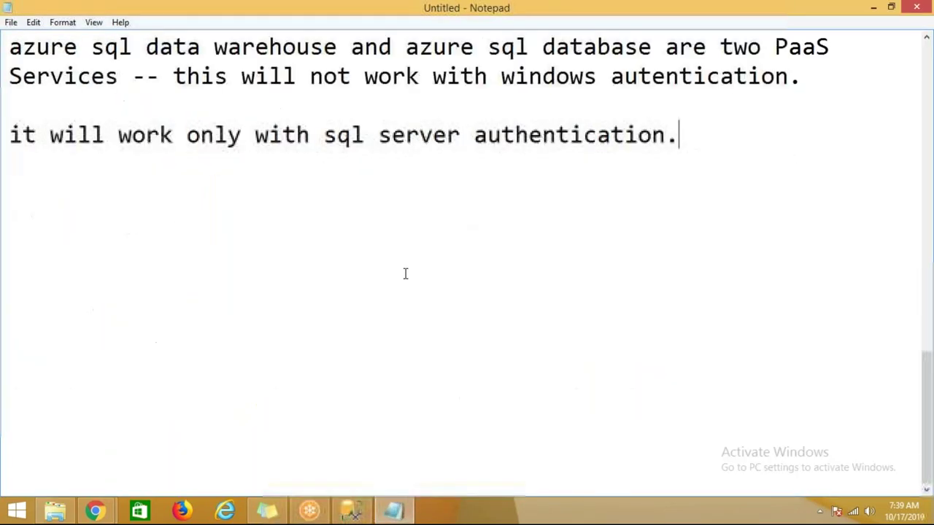
key("Return")
key("Return")
key("Return")
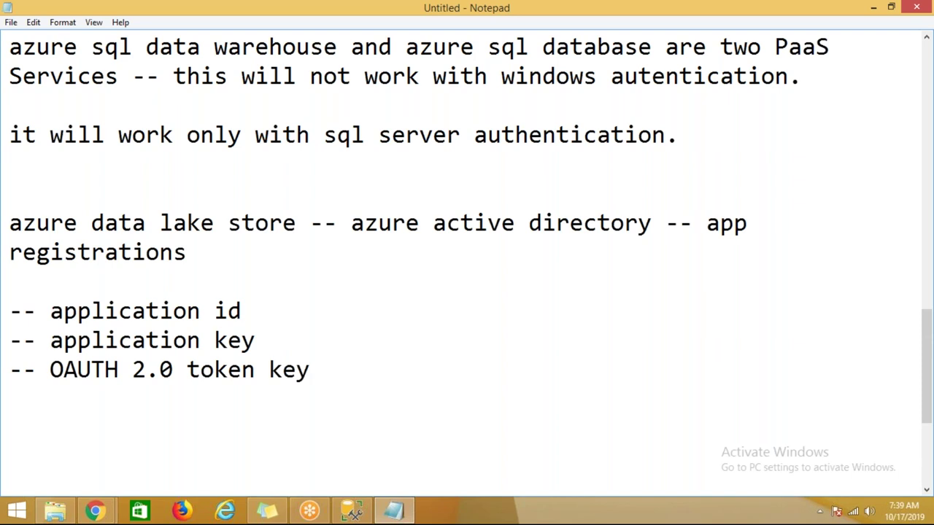
- Append "-- ?" to the application id line in the notes and add an empty line below it
key("Up")
key("Up")
type("-- ?")
key("Return")
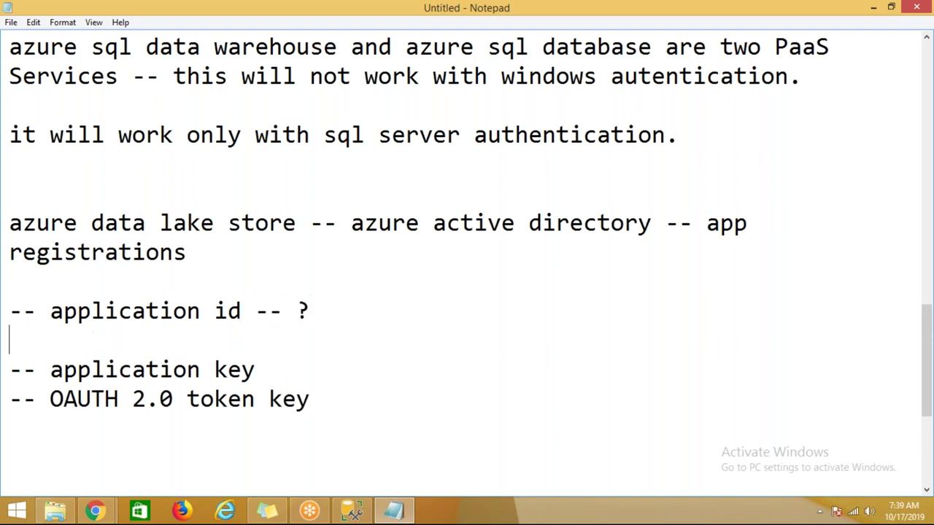
- Remove the empty line under the application id line and add the heading "application id -- ?" with empty lines at the end of the notes
key("Delete")
key("Down")
key("Down")
key("Down")
key("Down")
type("appl")
key("BackSpace")
key("BackSpace")
key("BackSpace")
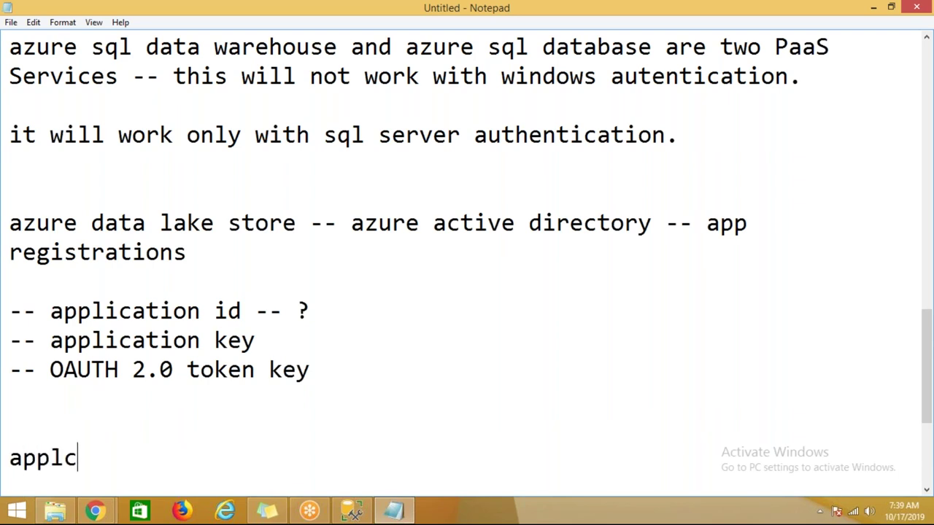
type("ication id =")
key("BackSpace")
type("-- ?,")
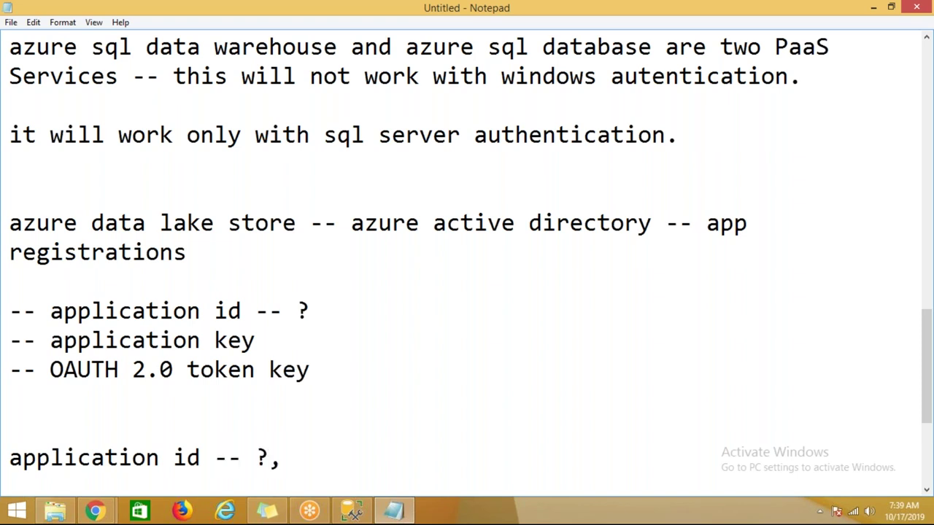
key("Return")
key("Return")
key("Return")
key("Return")
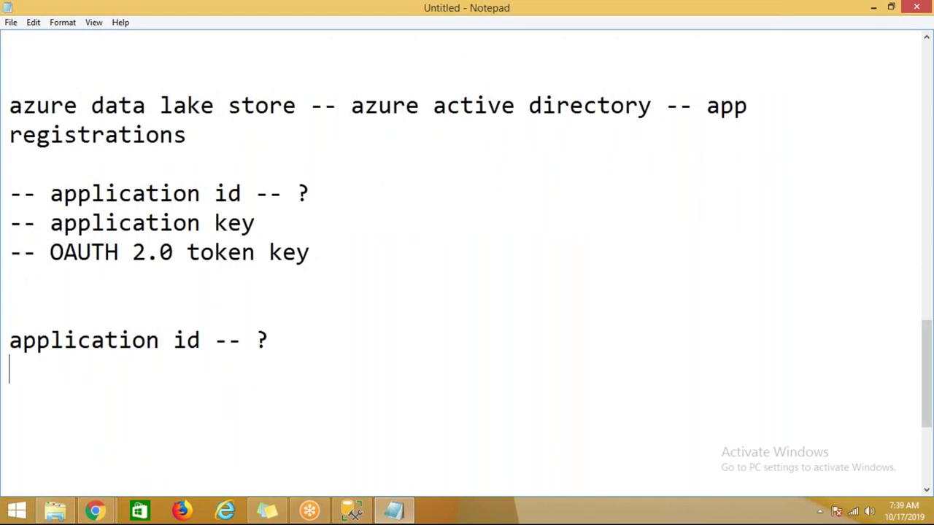
left_click_drag(187, 135, 12, 107)
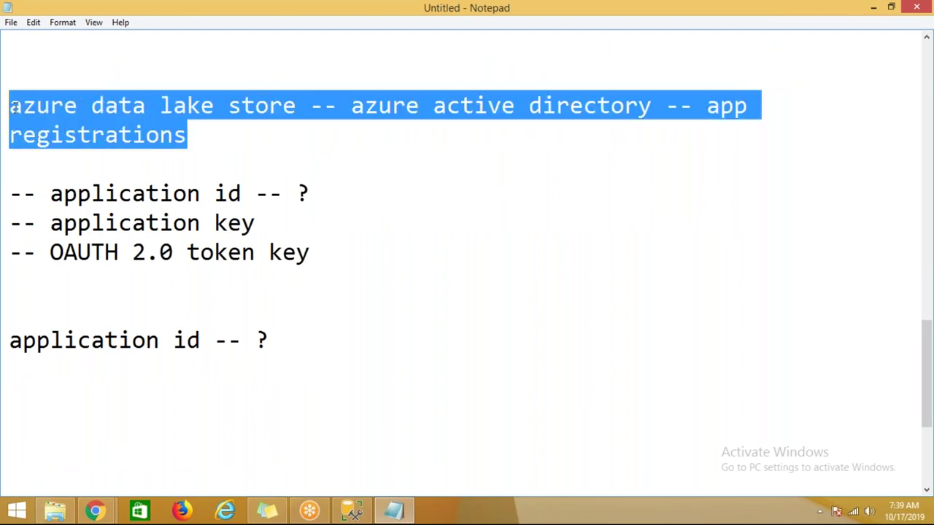
left_click(356, 109)
left_click(707, 109)
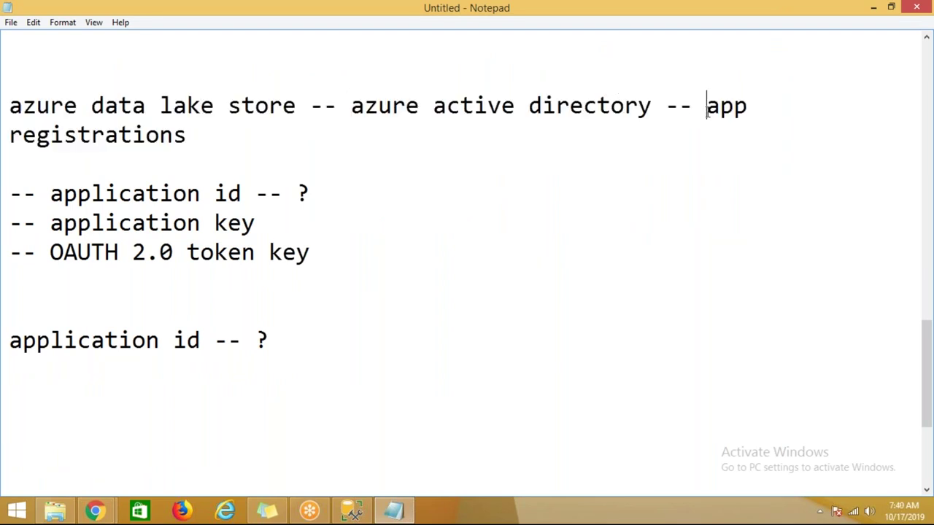
- Copy the Application (client) ID from the registration's overview in Chrome and paste it under the application id heading in Notepad
left_click(94, 511)
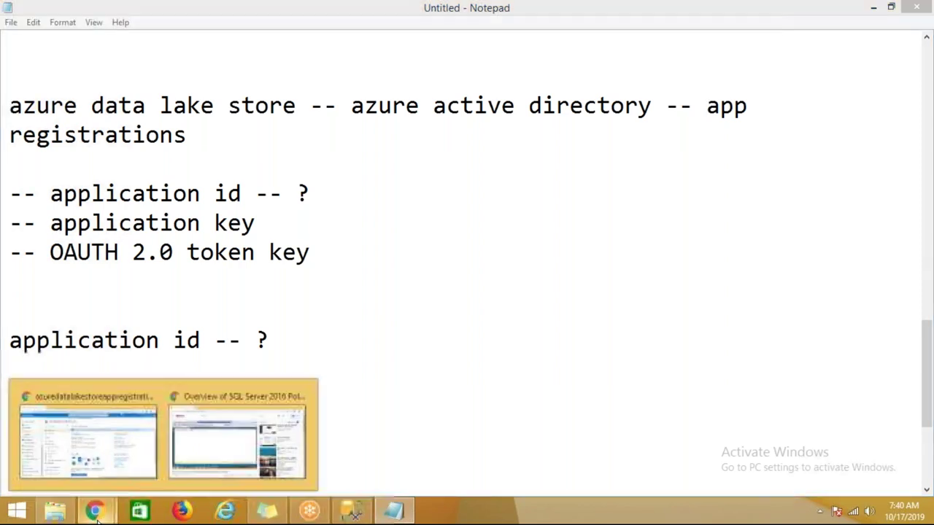
left_click(84, 413)
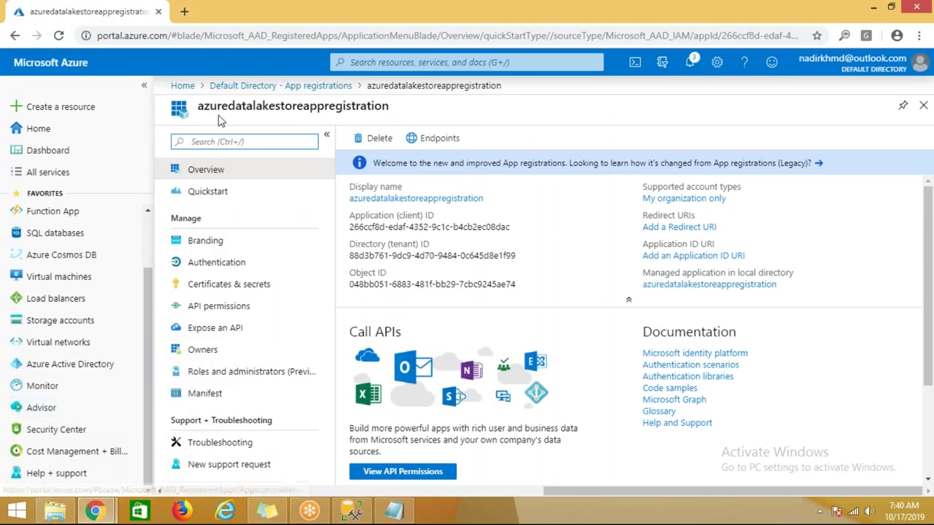
left_click_drag(198, 110, 392, 116)
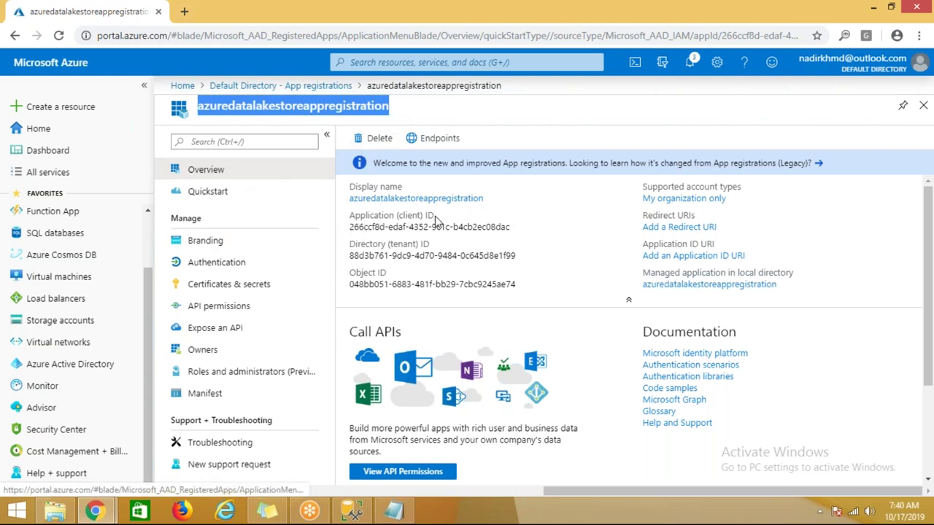
left_click_drag(350, 217, 442, 223)
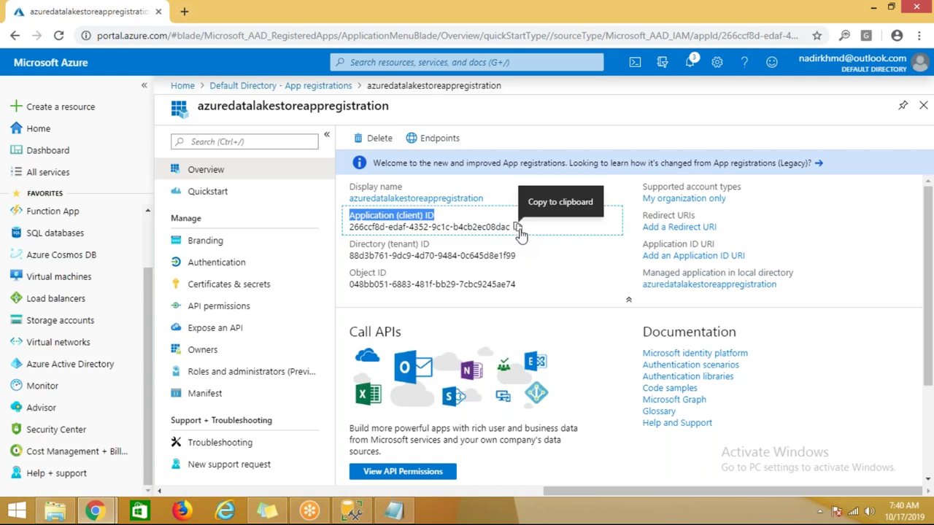
left_click(518, 228)
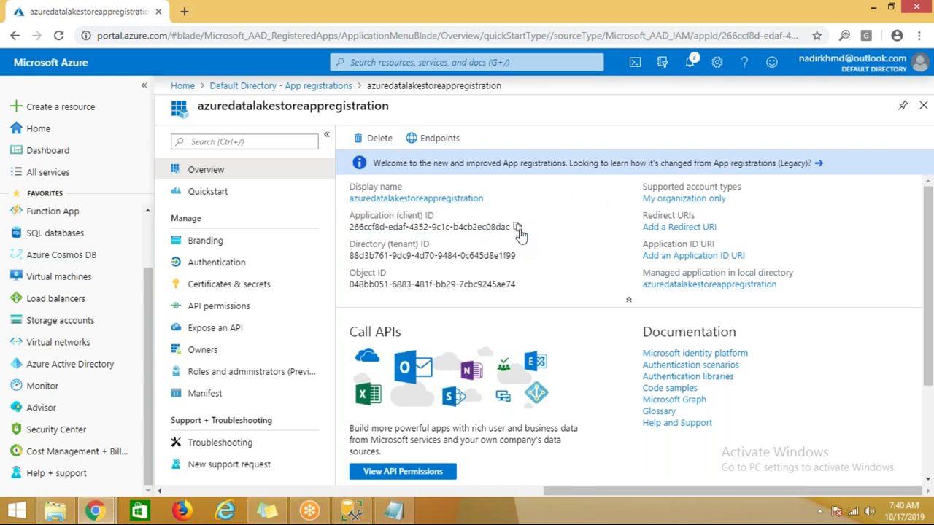
left_click(394, 510)
left_click(372, 345)
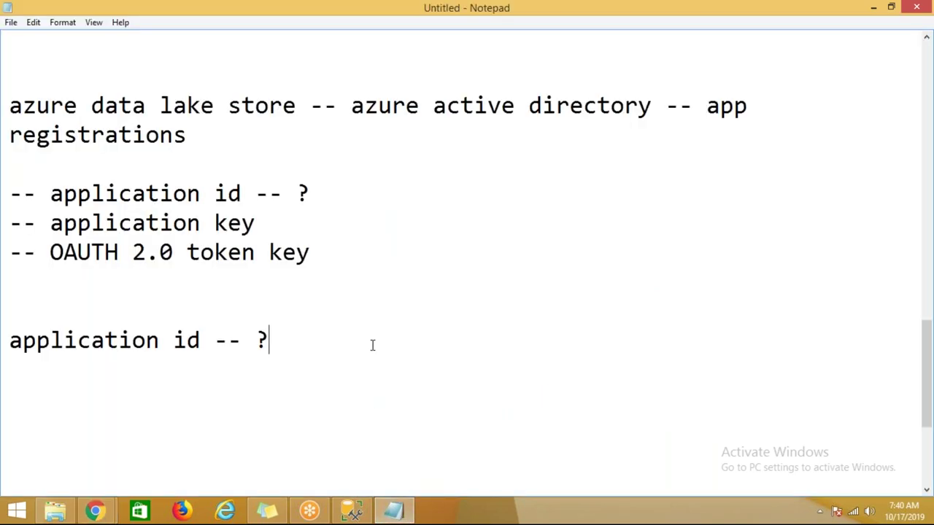
key("Return")
type("266ccf8d-edaf-4352-9c1c-b4cb2ec08dac")
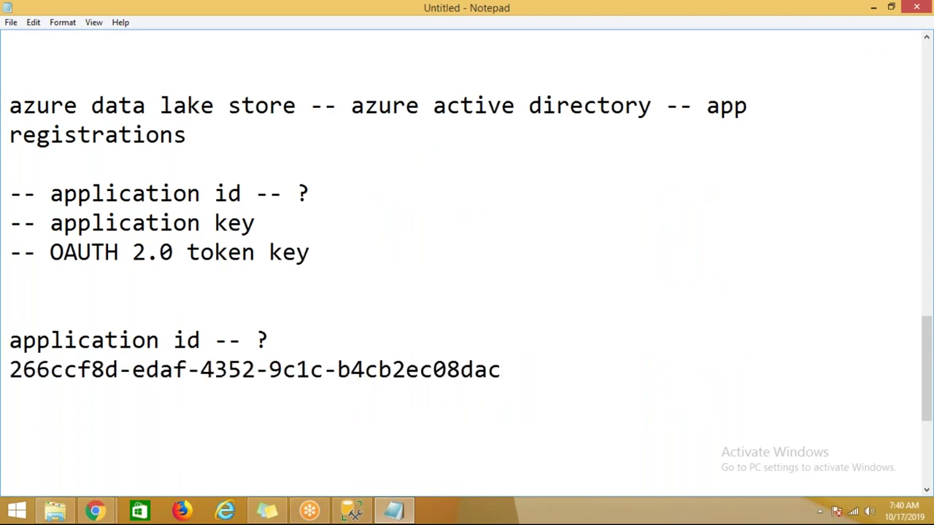
- Add the headings "application key" and "oAUTH 2.0 token key" below the pasted ID, leaving empty lines after each for its value
key("Return")
key("Return")
type("applicato")
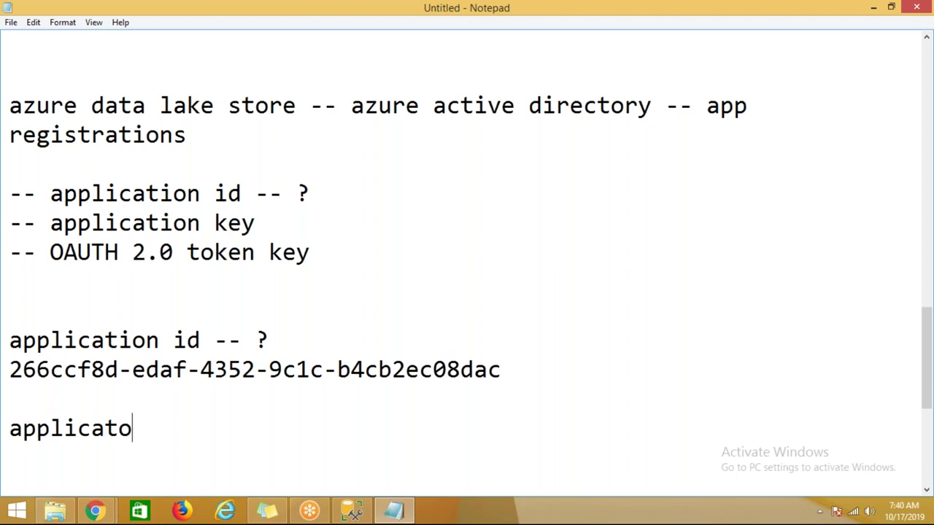
key("BackSpace")
type("ion key")
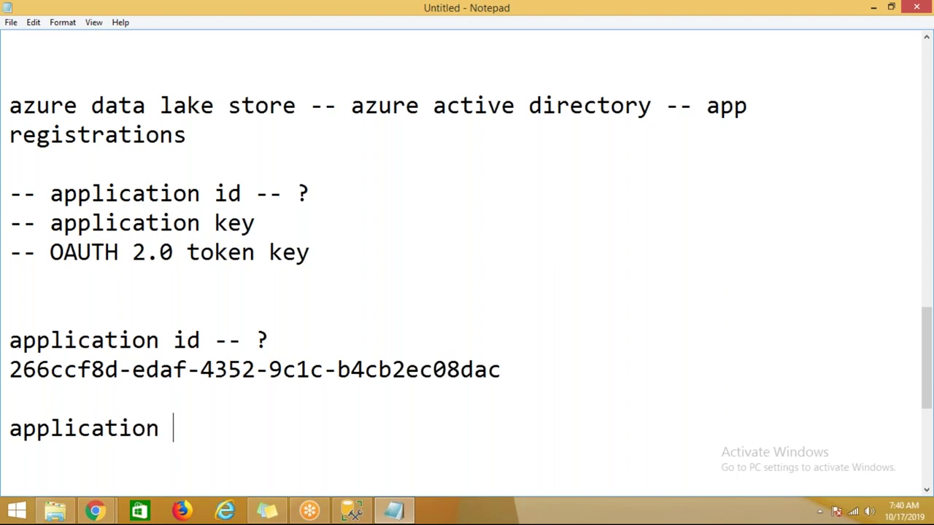
key("Return")
key("Return")
key("Return")
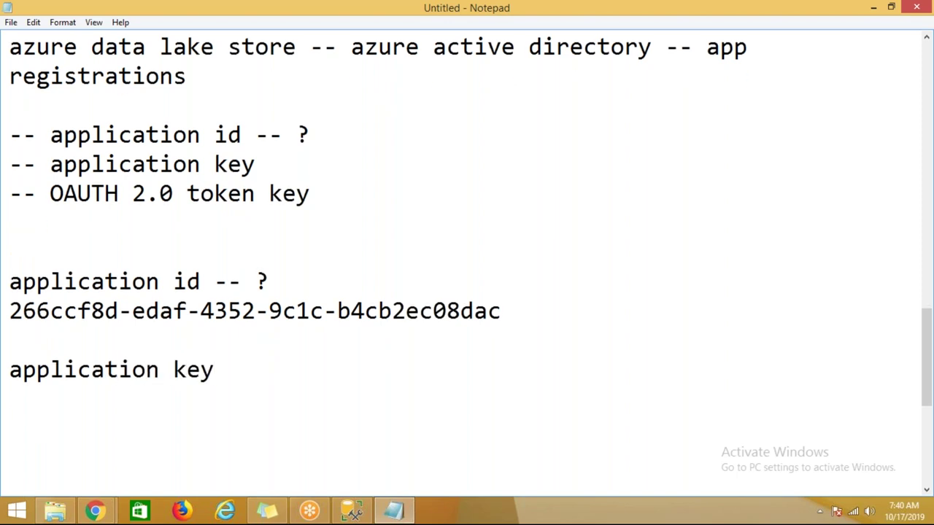
type("A")
key("BackSpace")
type("oAUTH 2.0 ")
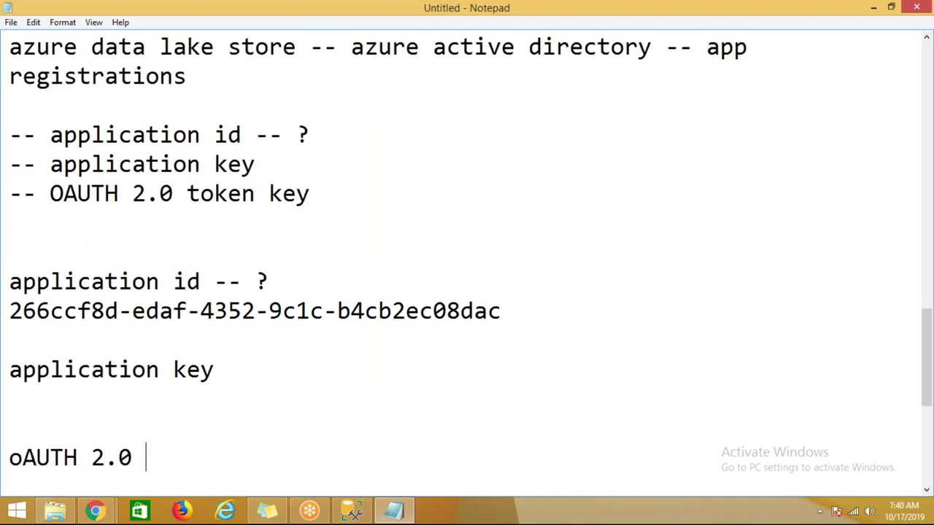
type("token key")
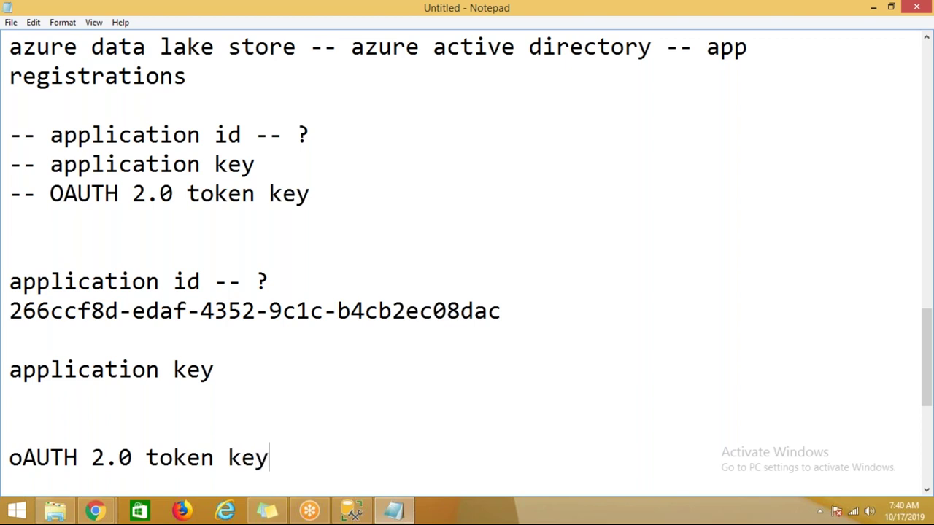
key("Return")
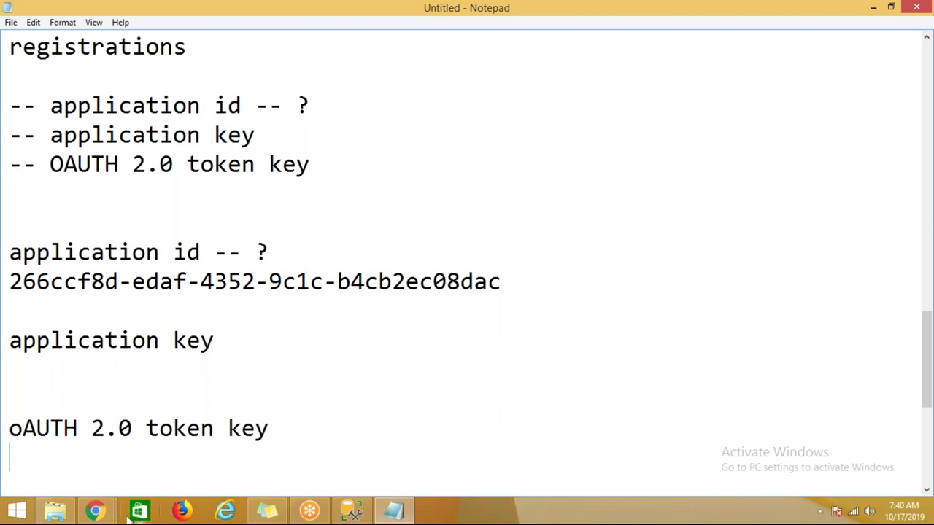
- Copy the OAuth 2.0 token endpoint (v1) from the registration's endpoints in Chrome and paste it under the oAUTH 2.0 token key heading in Notepad
left_click(94, 510)
left_click(92, 403)
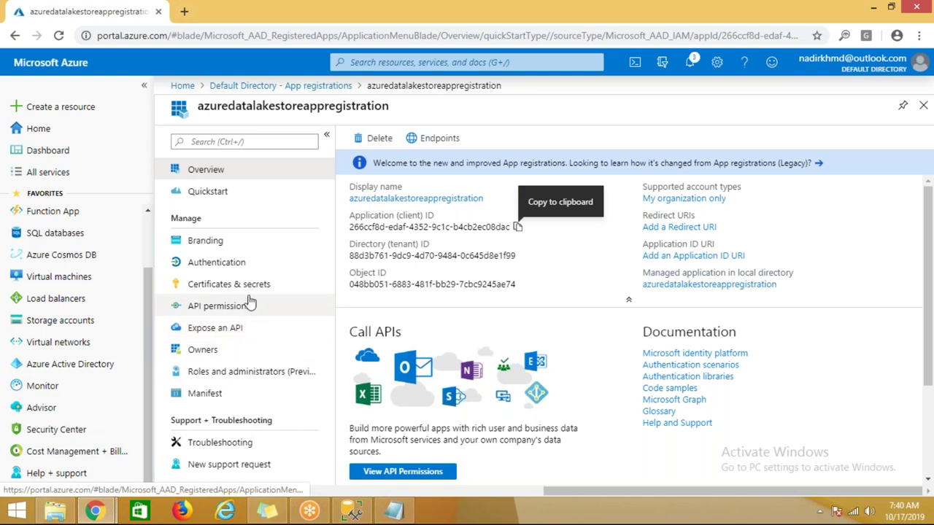
left_click(443, 143)
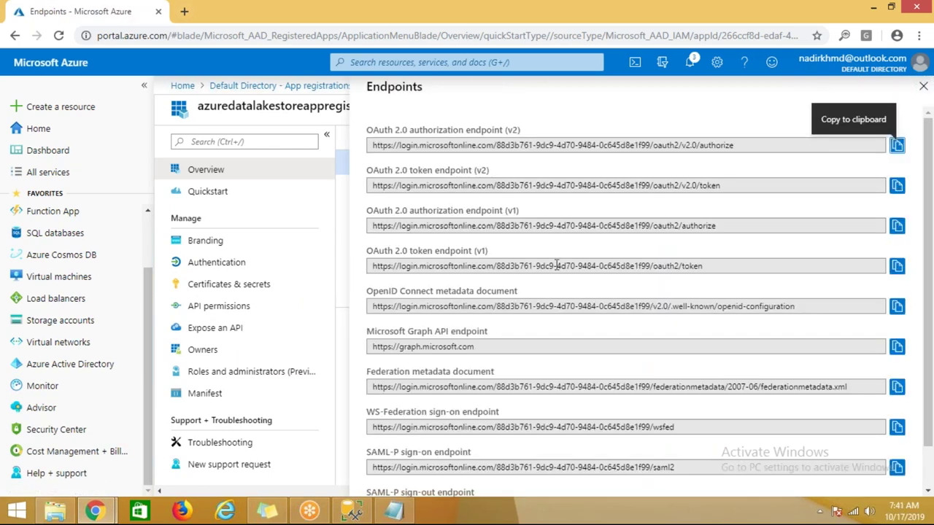
scroll(556, 265, "down", 1)
scroll(556, 266, "up", 1)
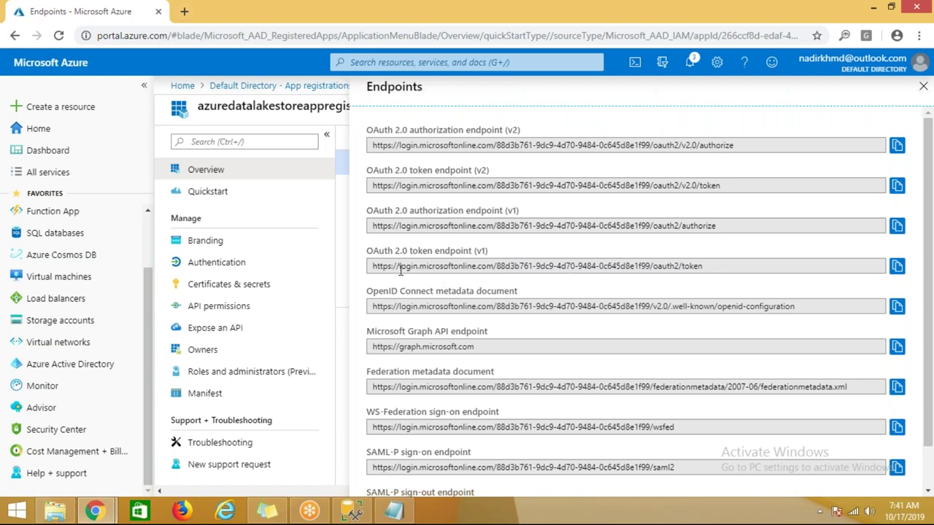
left_click(897, 266)
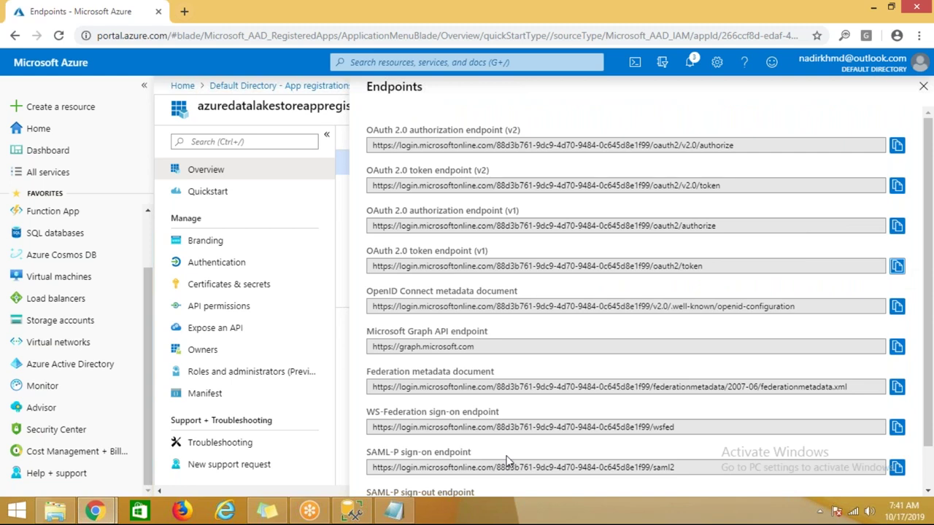
left_click(393, 511)
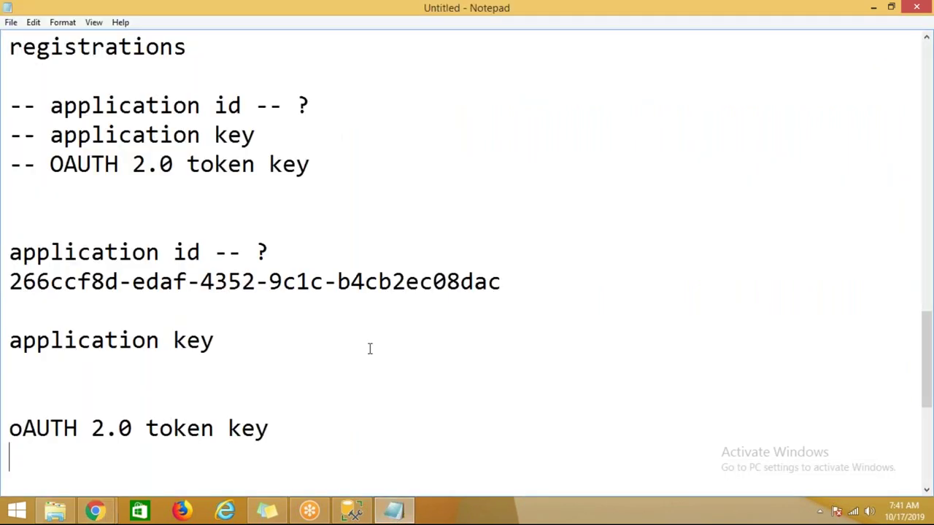
key("ctrl+v")
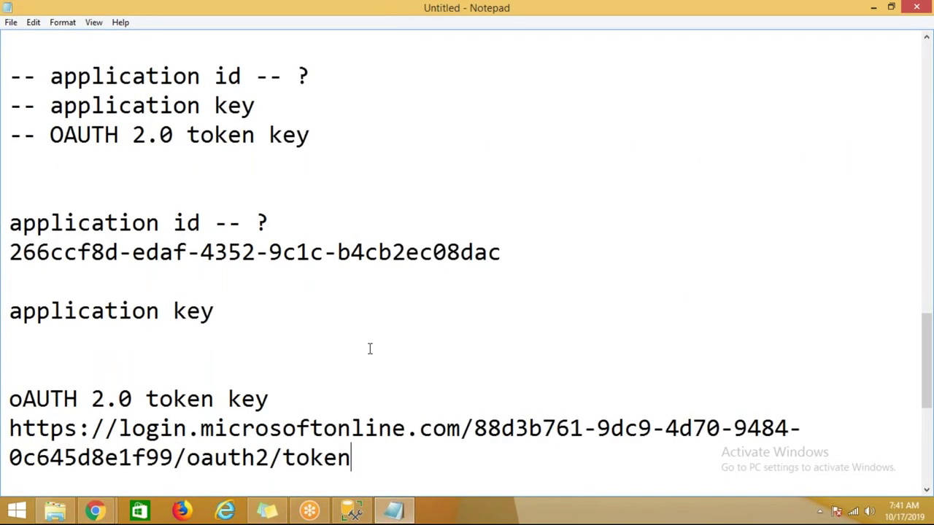
key("Return")
key("Return")
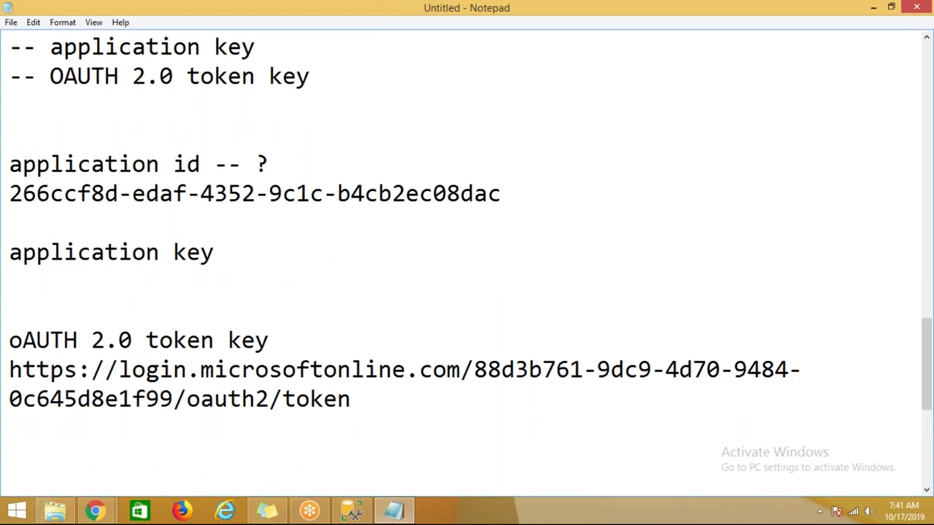
- Close the Endpoints view in Chrome, and return to Notepad with the cursor on the empty line under the application key heading
mouse_move(95, 511)
left_click(122, 427)
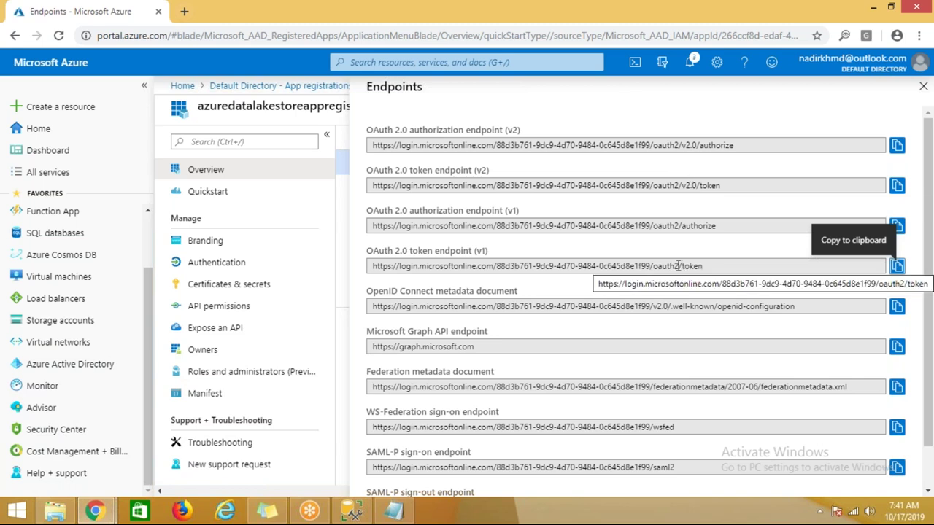
left_click(923, 86)
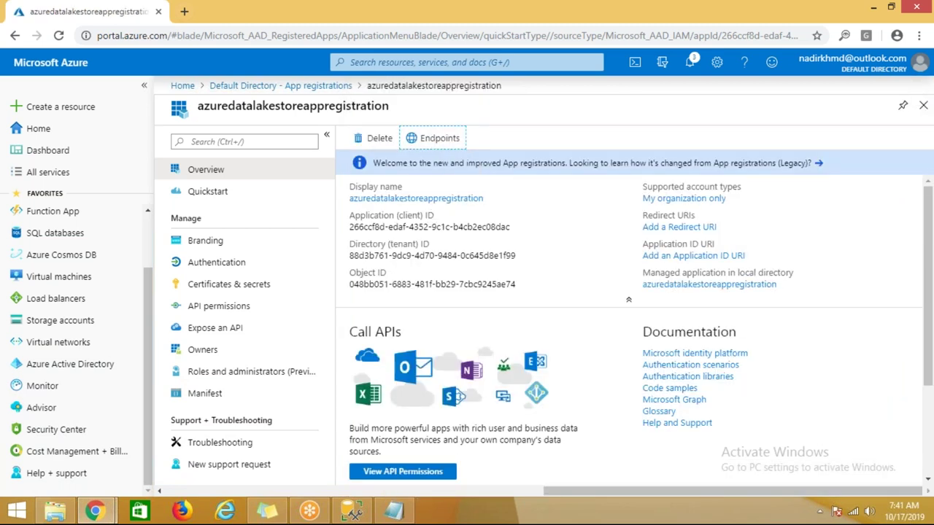
left_click(394, 511)
left_click(256, 280)
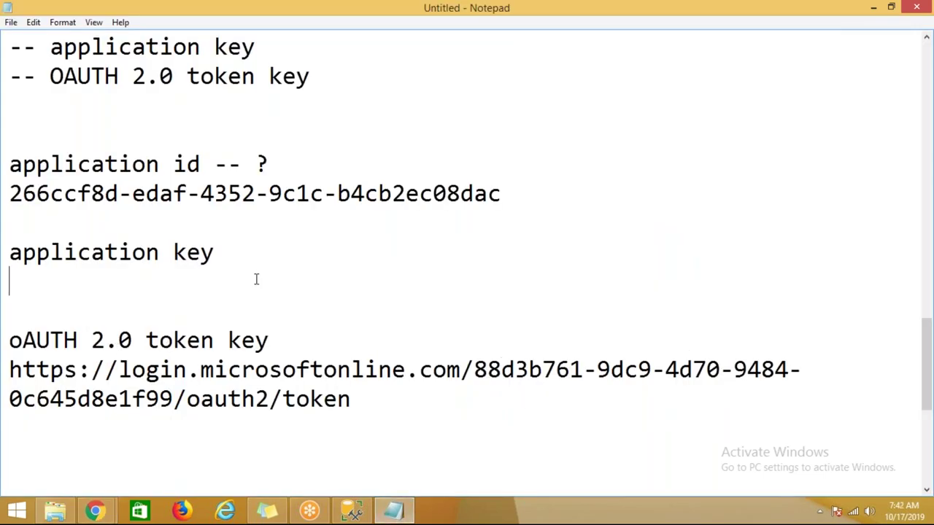
- In Chrome, add a client secret described as appkey that never expires to the azuredatalakestoreappregistration application
mouse_move(95, 511)
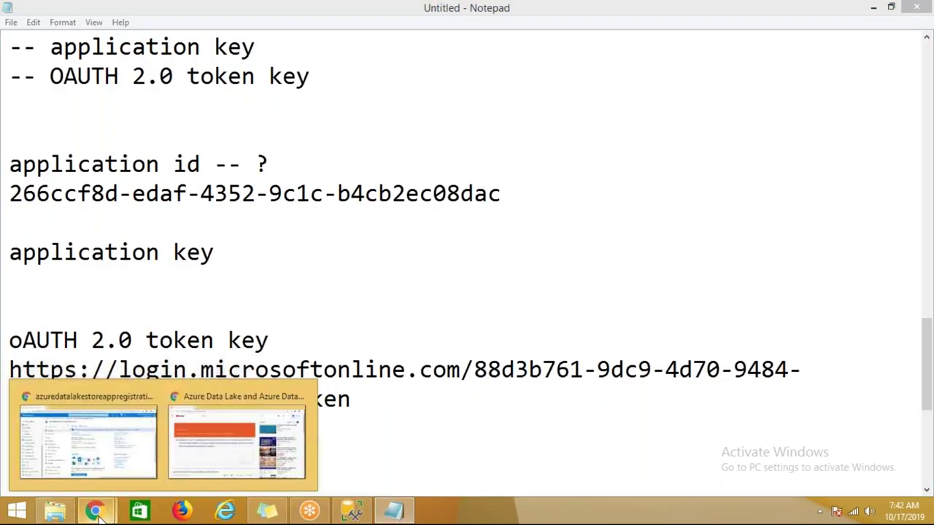
left_click(88, 438)
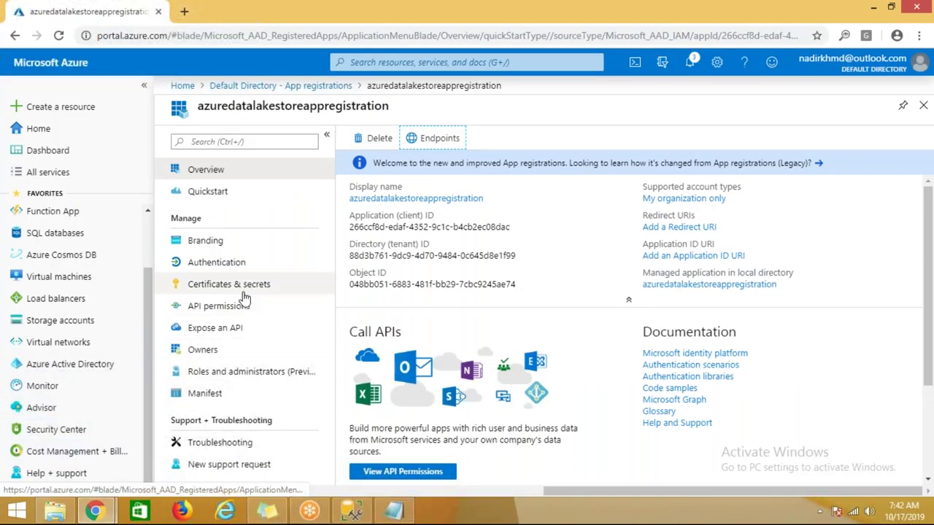
mouse_move(433, 227)
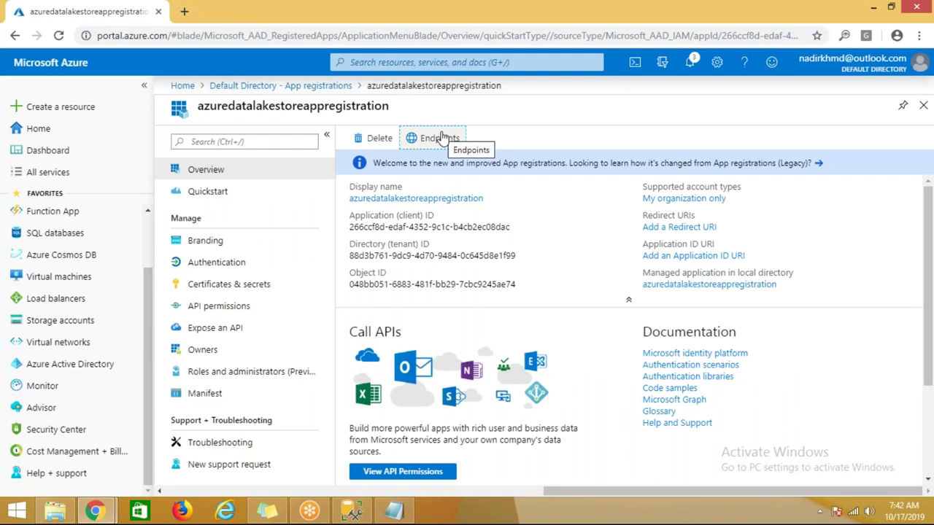
left_click(248, 288)
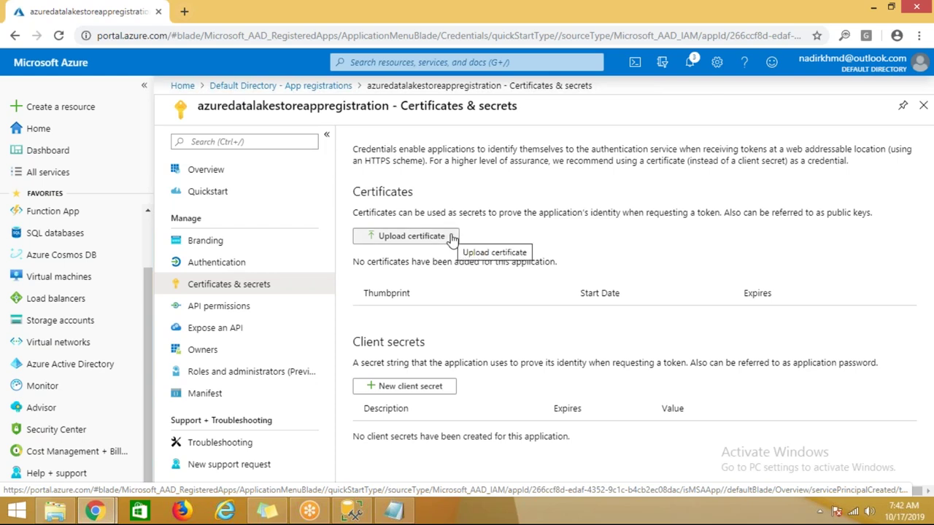
left_click(407, 392)
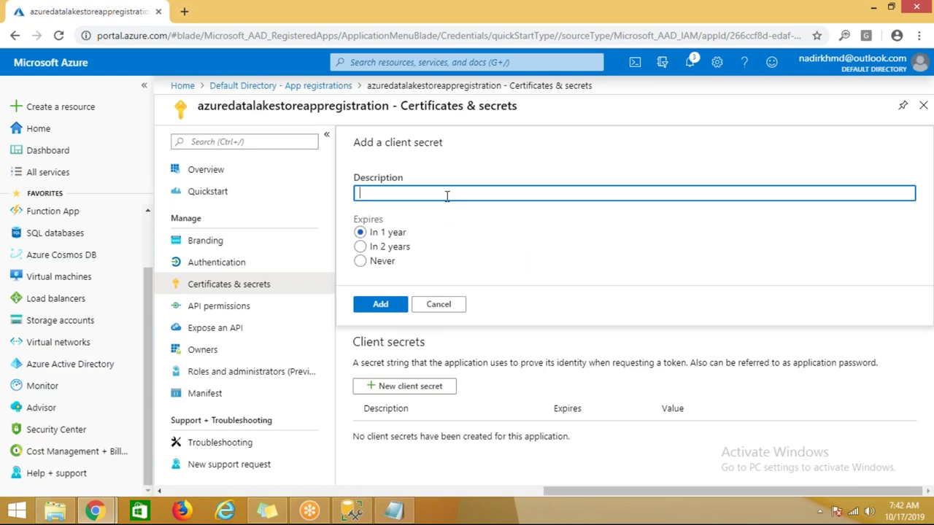
type("appkey")
left_click(360, 264)
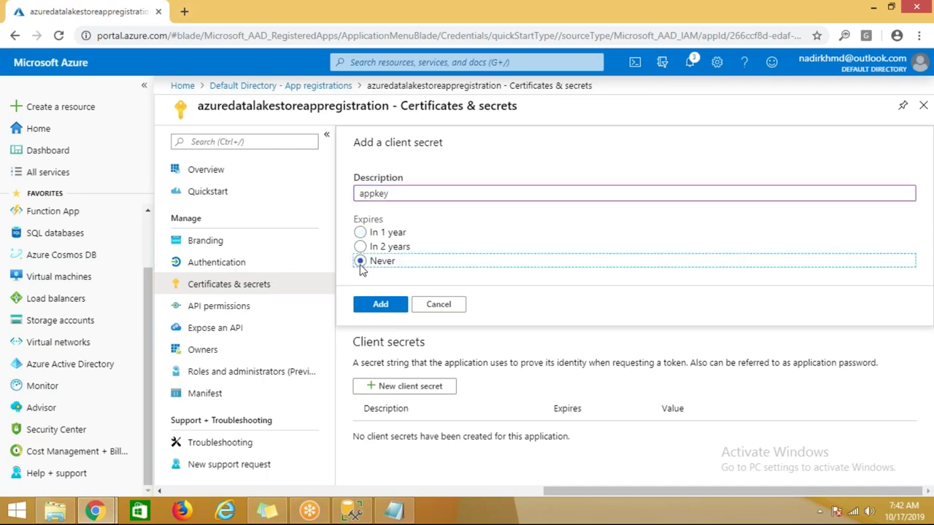
left_click(392, 309)
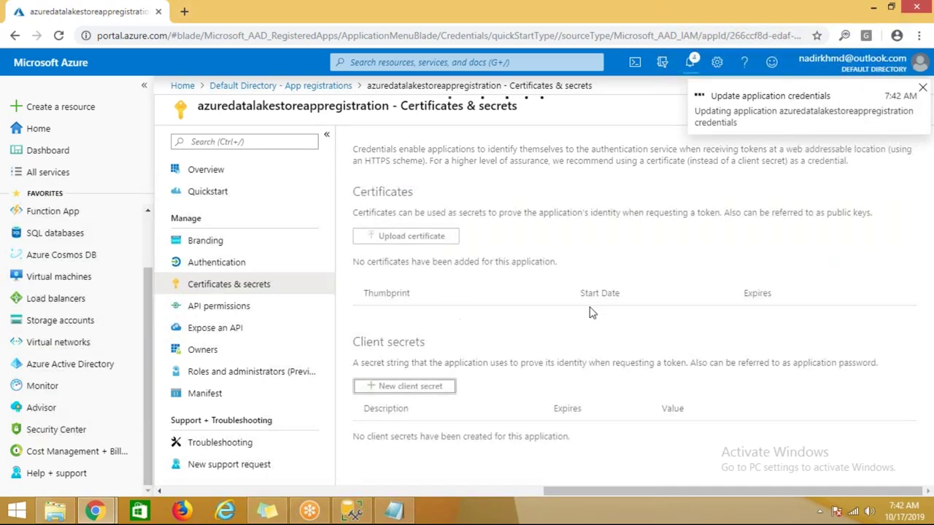
- Copy the value of the appkey client secret and paste it under the application key heading in Notepad
scroll(591, 311, "down", 1)
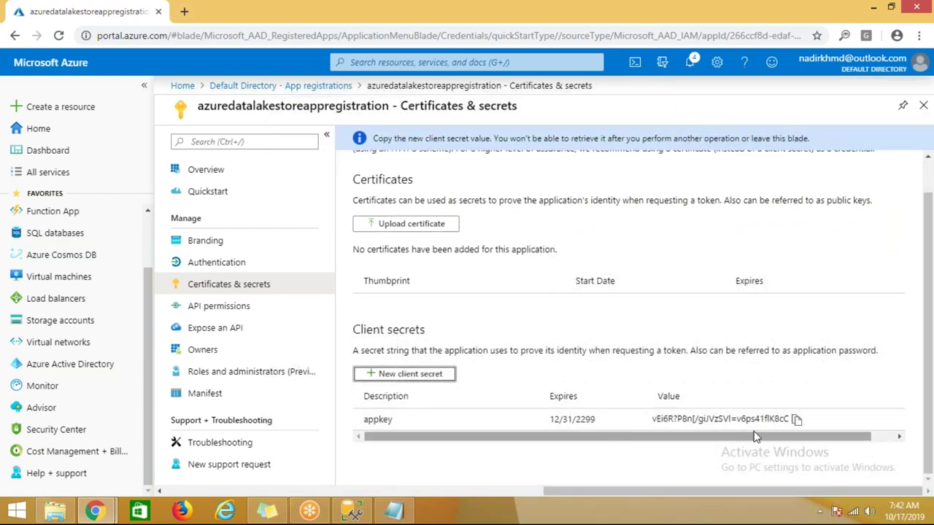
left_click(797, 421)
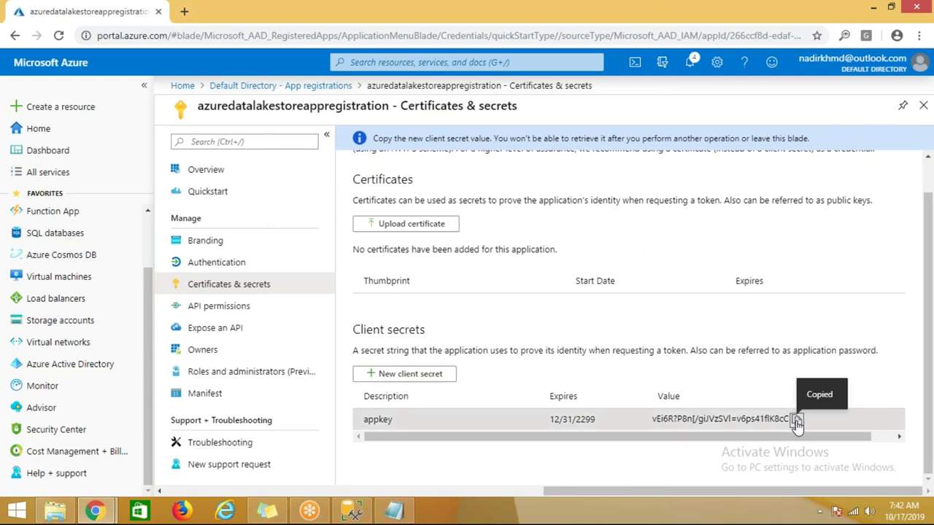
left_click(392, 513)
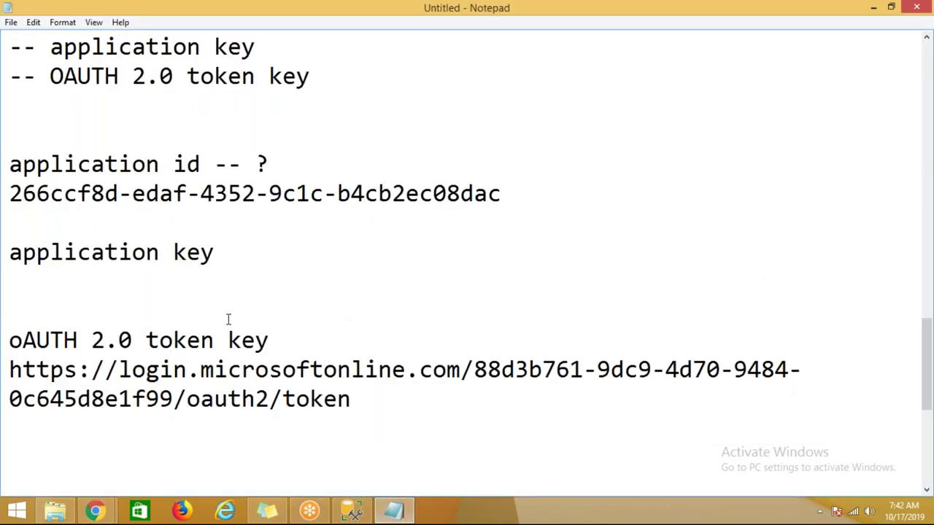
left_click(192, 293)
key("ctrl+v")
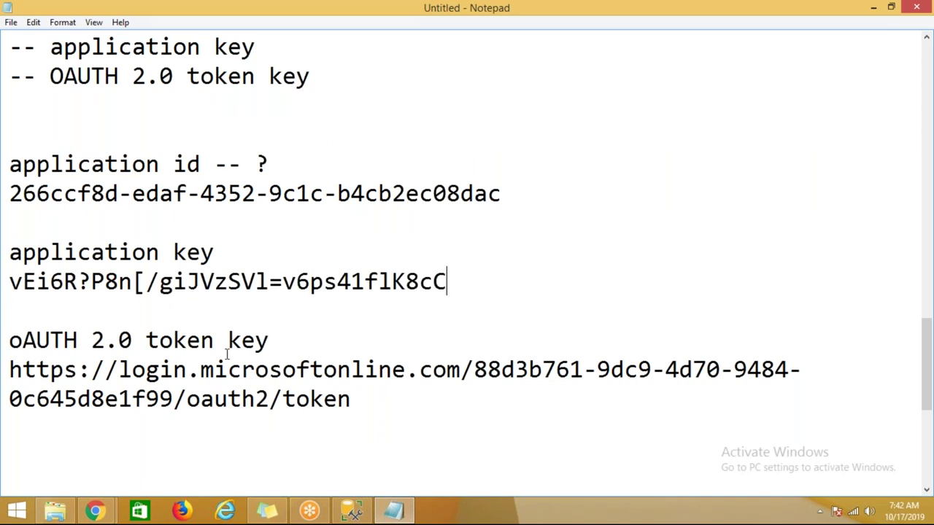
- In Chrome, review where the azuredatalakestoreappregistration application shows its application ID, token endpoints and client secret
mouse_move(106, 516)
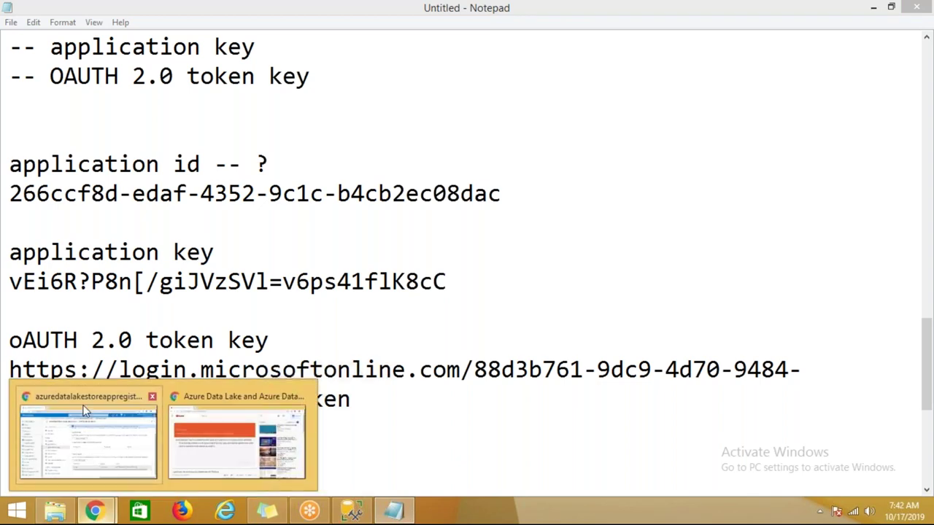
left_click(87, 408)
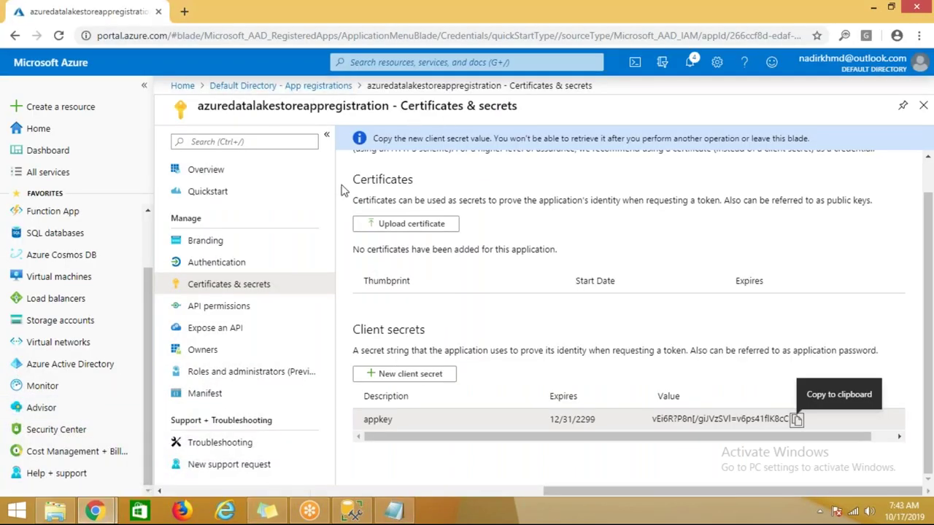
scroll(449, 192, "up", 1)
left_click(217, 177)
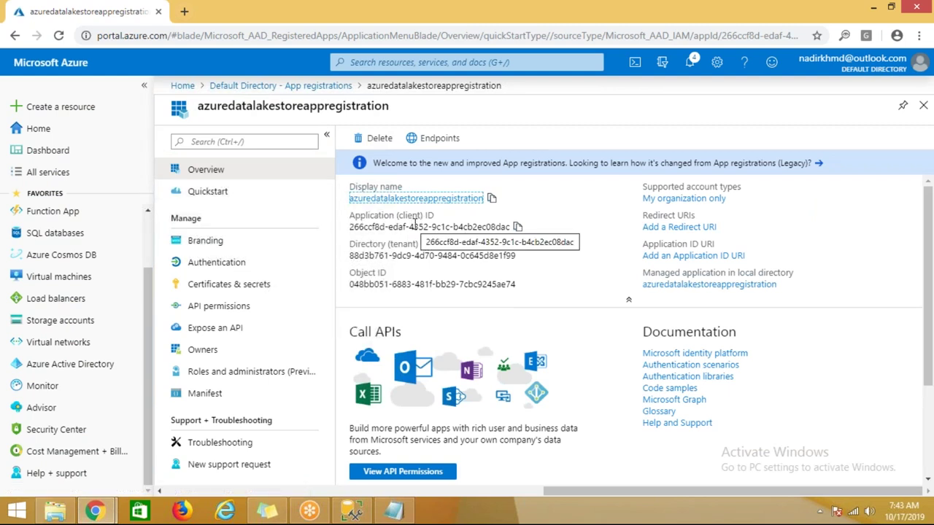
left_click(427, 138)
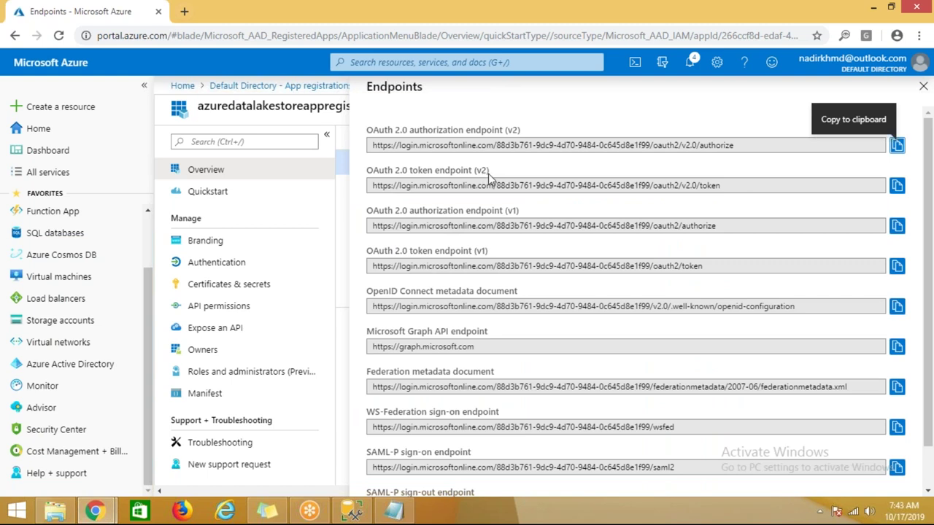
left_click(923, 86)
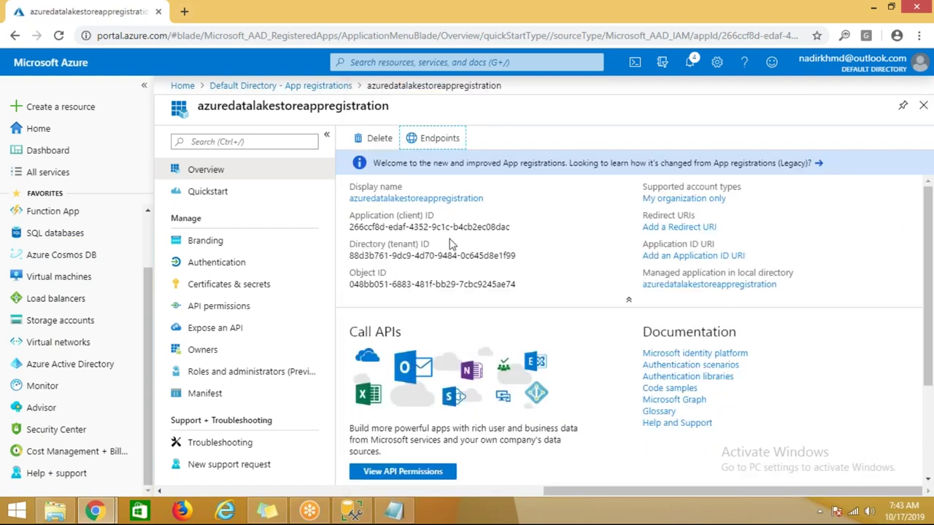
left_click(250, 286)
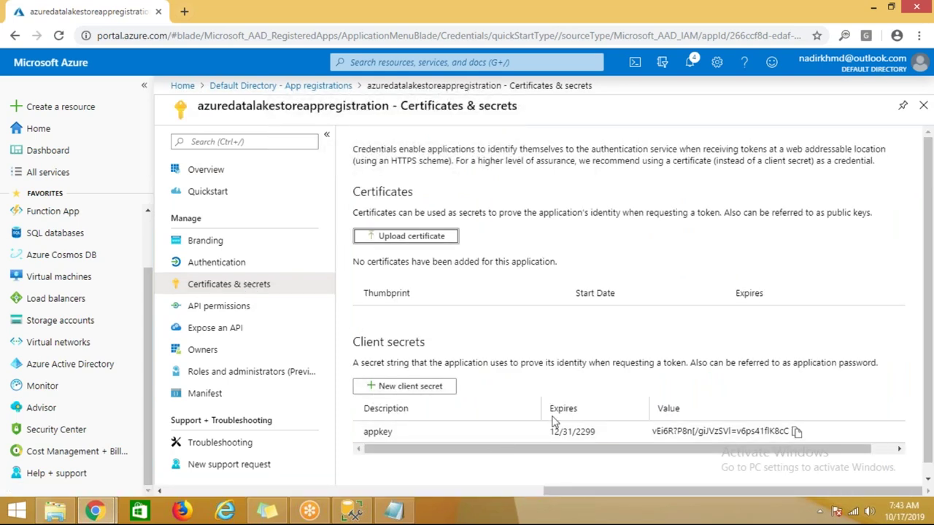
left_click(795, 432)
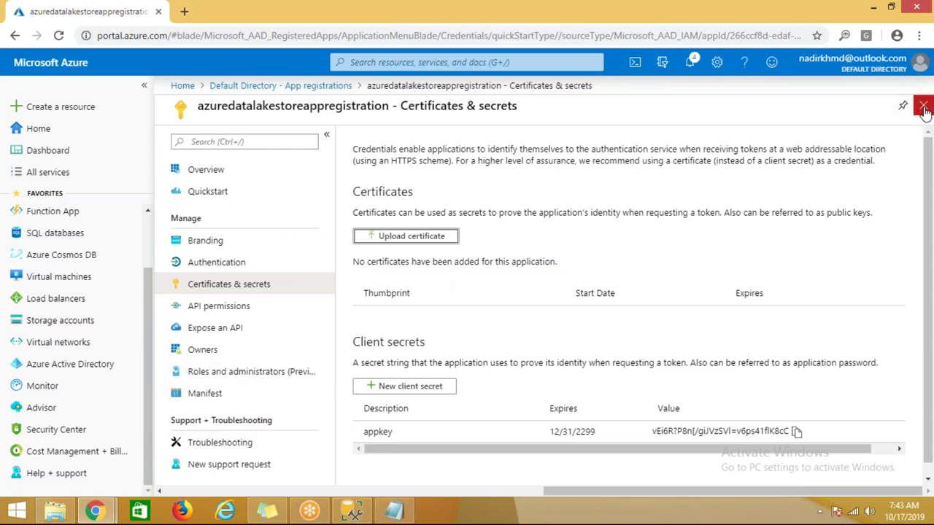
- Leave the app registration and create a folder named datafiles in the adlsdatafiles Data Lake Storage account's data explorer
left_click(924, 108)
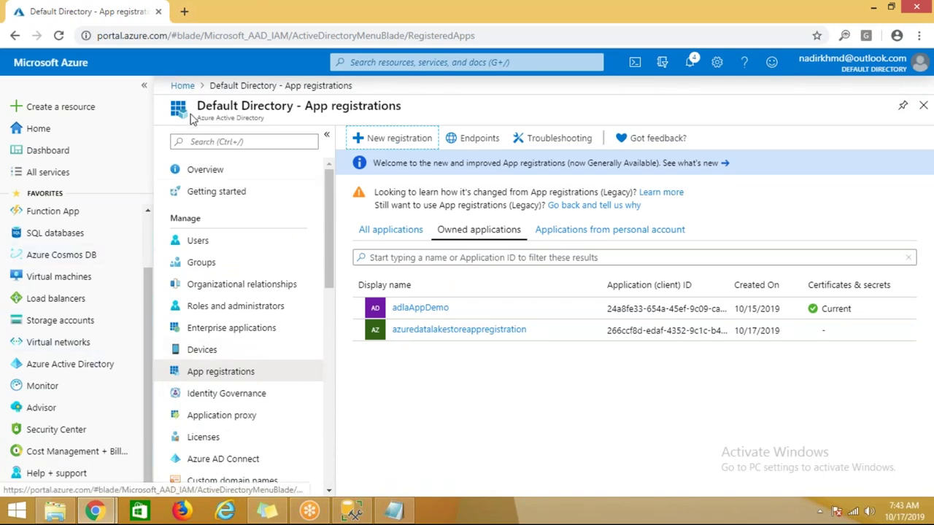
left_click(178, 86)
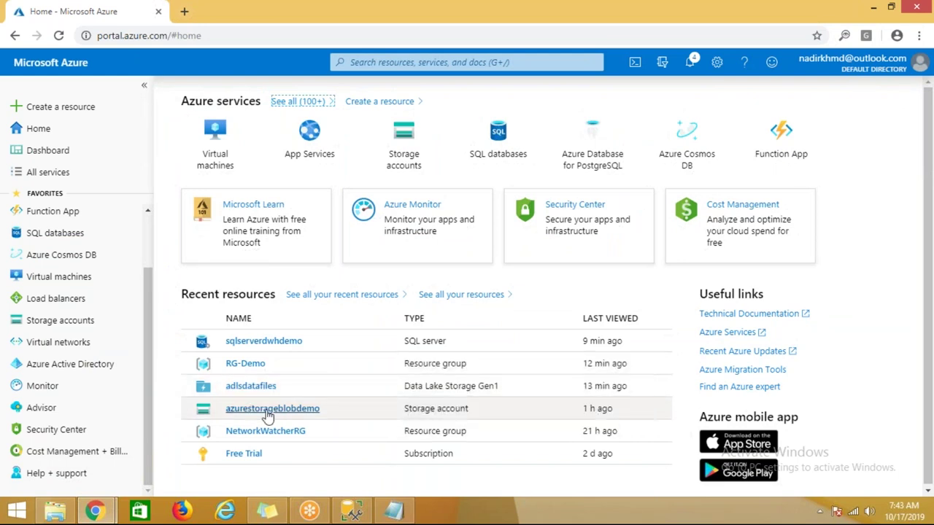
left_click(250, 386)
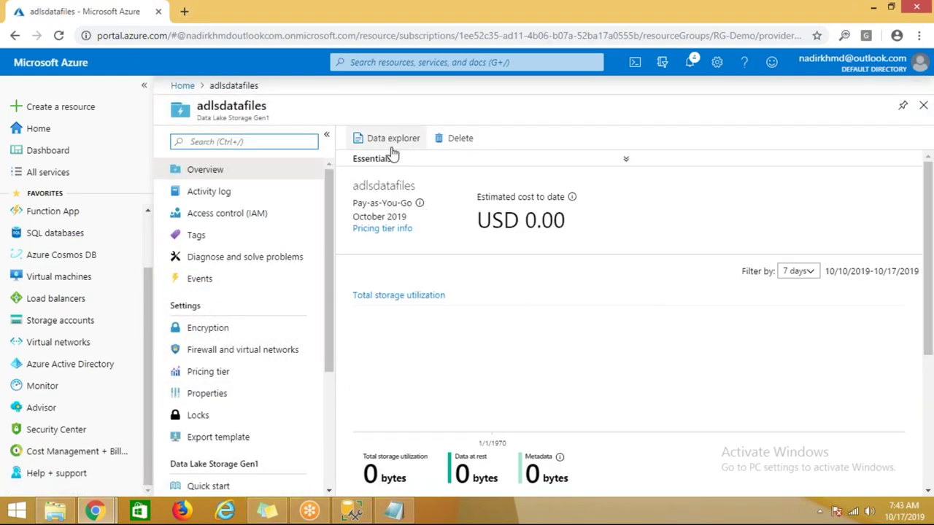
left_click(392, 143)
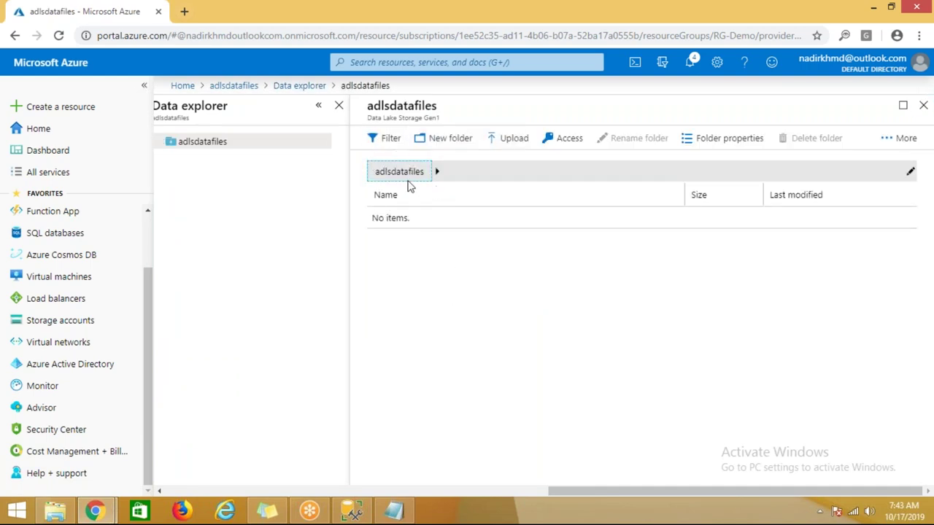
left_click(458, 146)
type("datafiles")
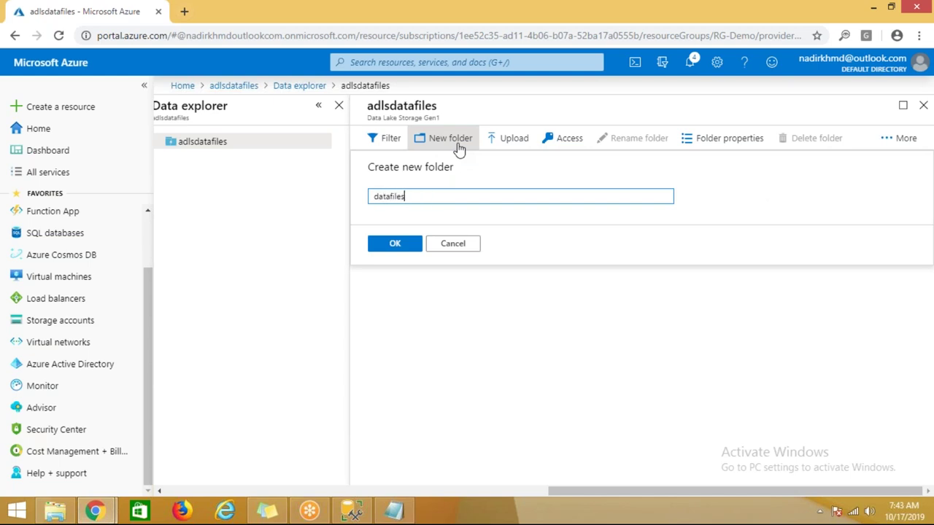
left_click(390, 244)
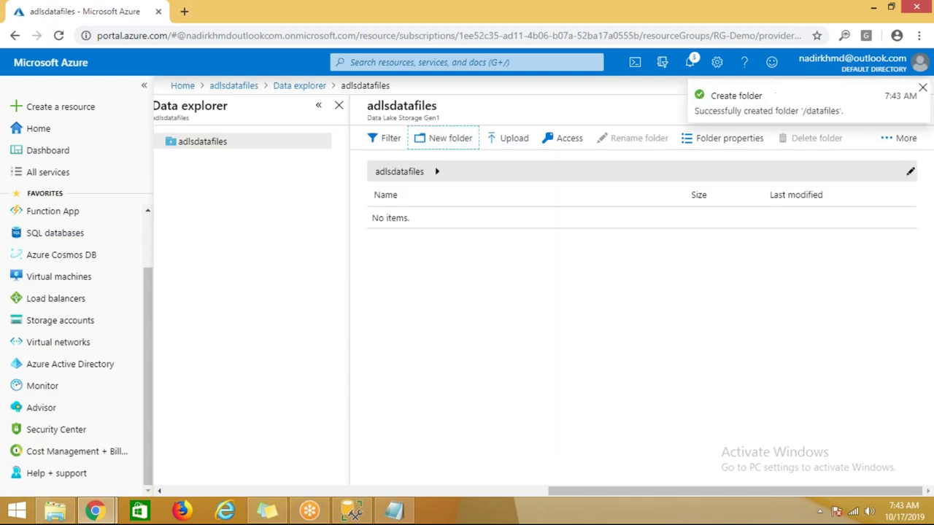
- Upload emp_1.txt through emp_6.txt from the employees folder into the datafiles folder, allowing existing files to be overwritten
left_click(398, 218)
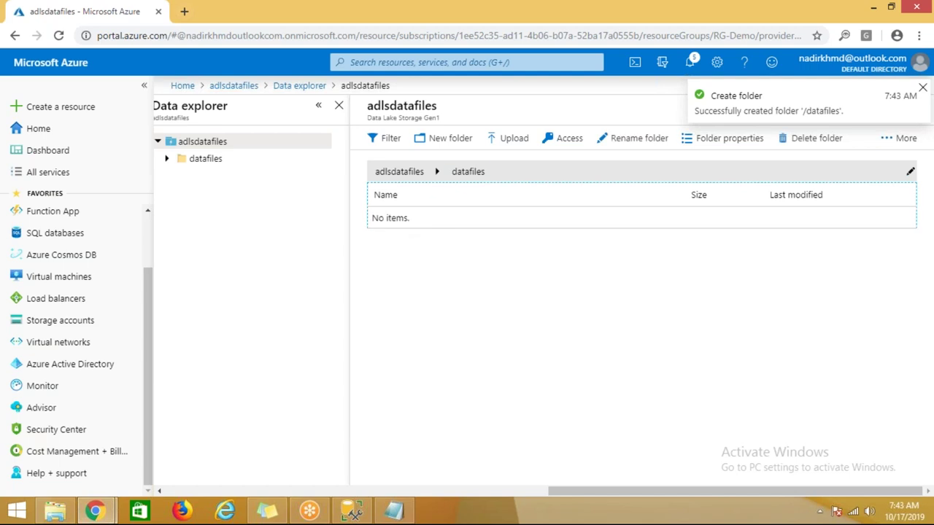
left_click(509, 138)
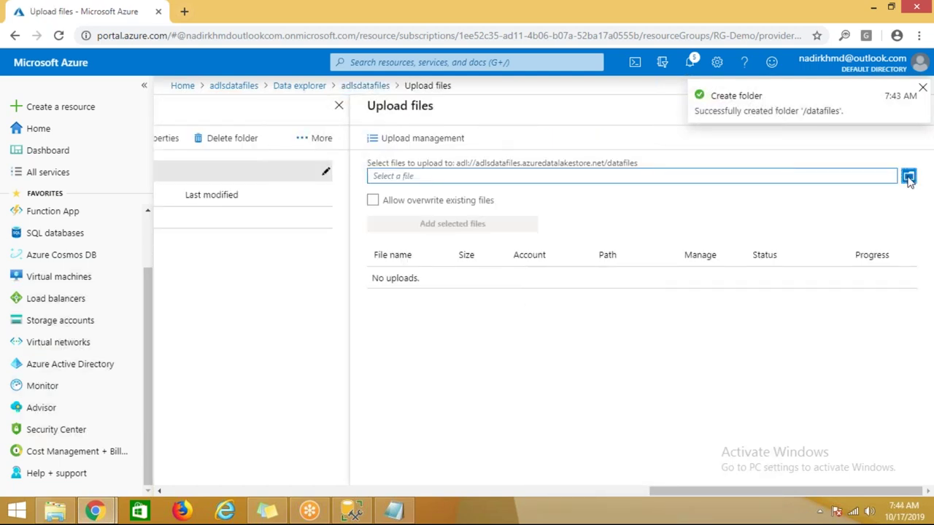
left_click(909, 176)
left_click(353, 209)
key("ctrl+a")
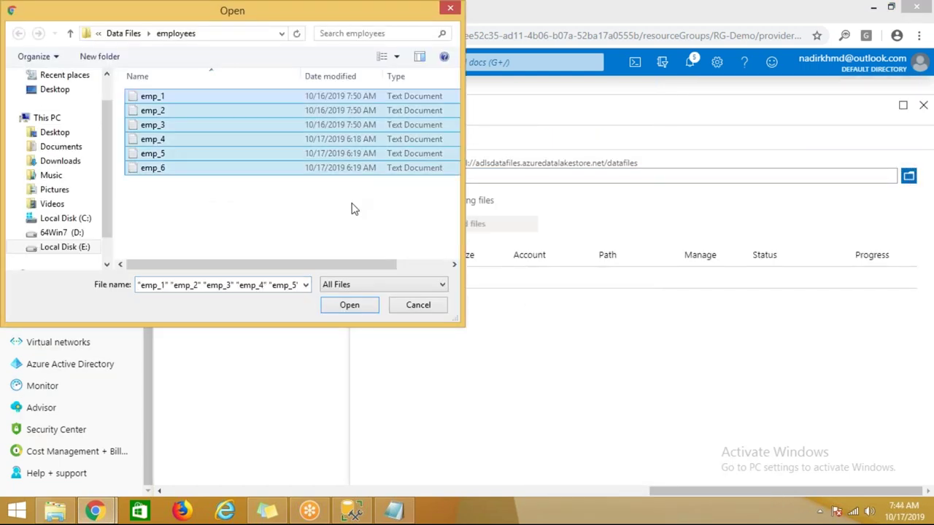
left_click(359, 311)
left_click(373, 200)
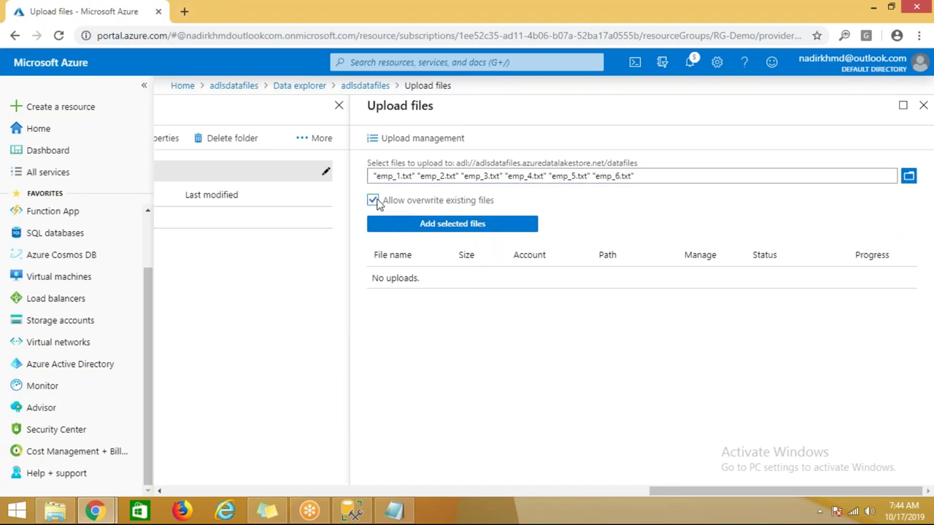
left_click(409, 232)
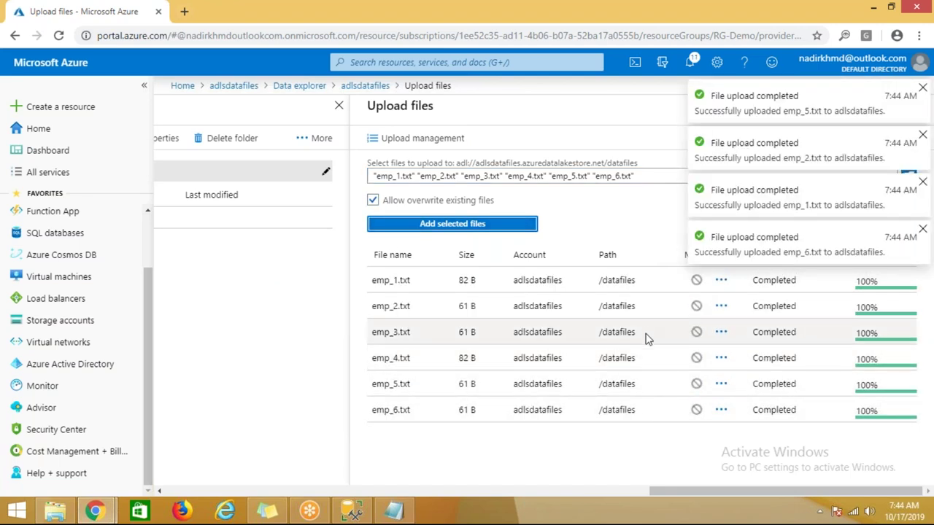
- Dismiss the upload notifications, close the Upload files view and refresh the datafiles folder listing
left_click(924, 228)
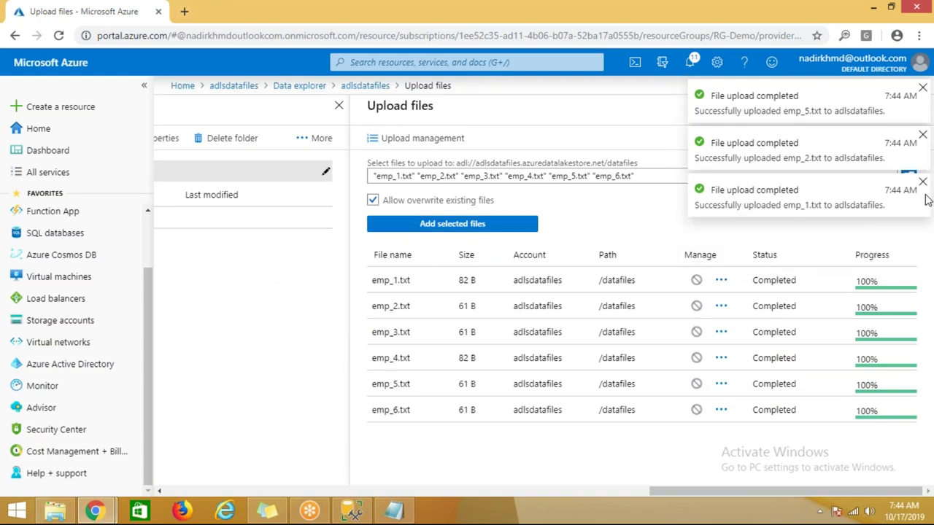
left_click(923, 182)
left_click(924, 135)
left_click(923, 88)
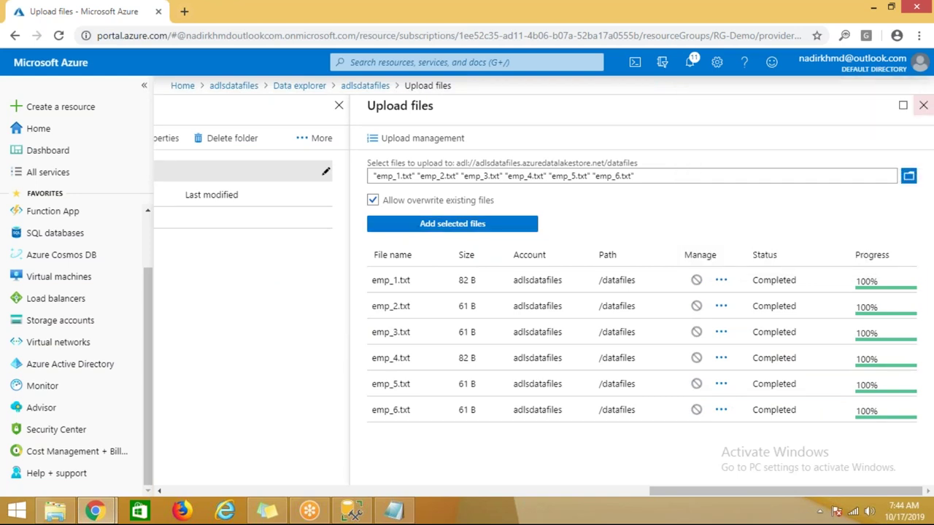
left_click(922, 111)
left_click(549, 117)
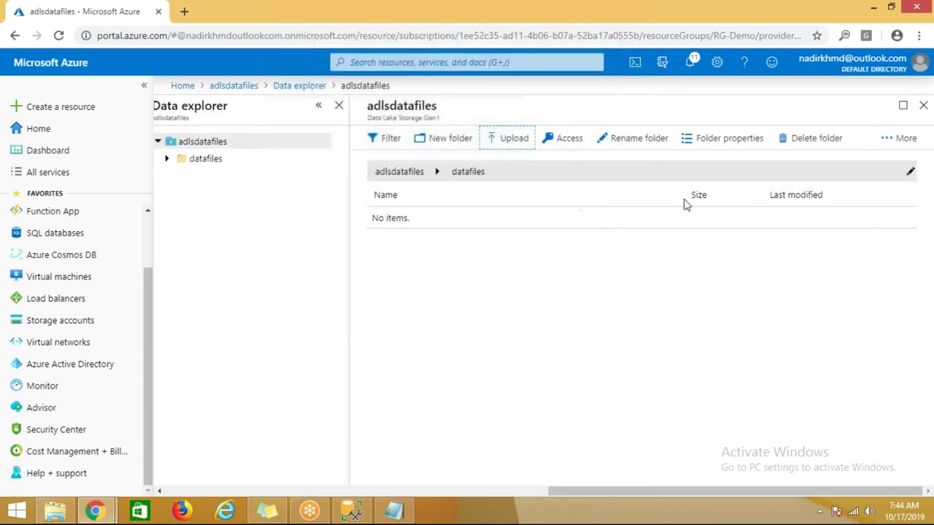
left_click(903, 138)
left_click(810, 164)
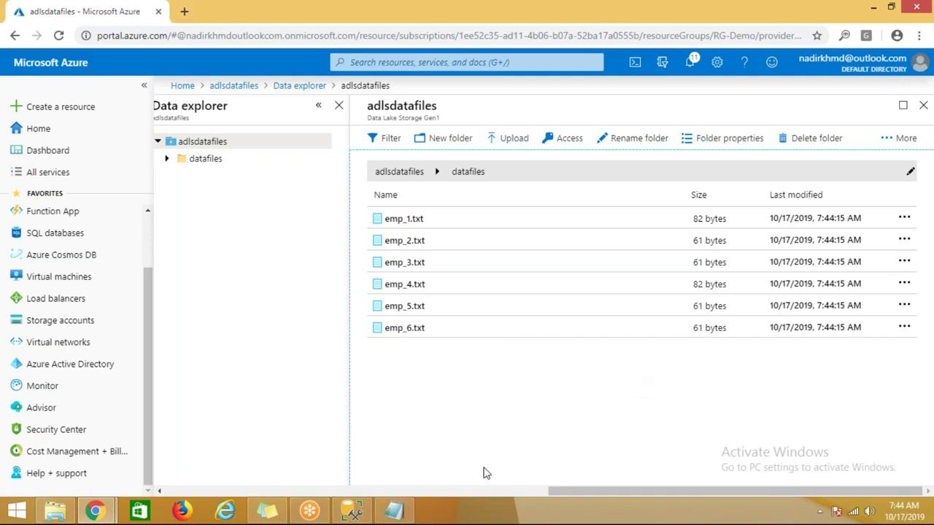
- In Notepad, add the line "for accessing these files in azure data lake store" below the token endpoint
left_click(394, 511)
scroll(449, 363, "down", 3)
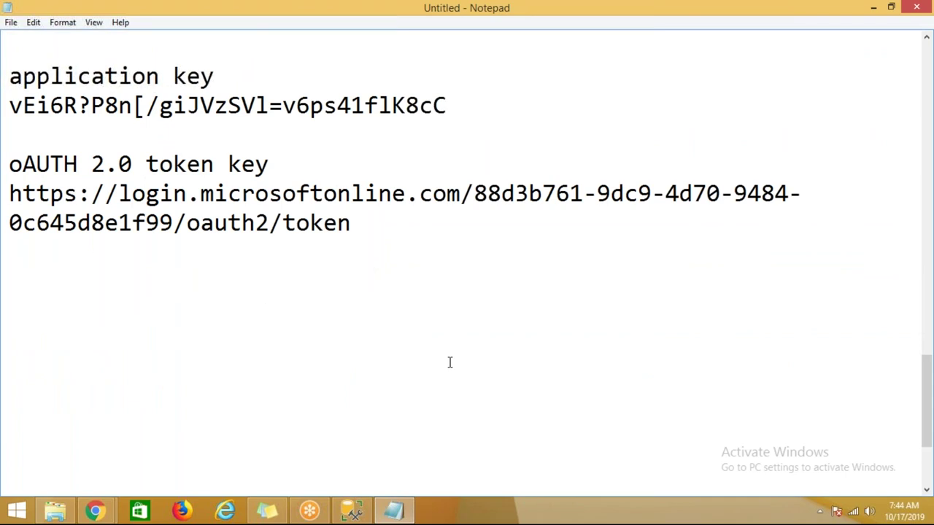
left_click(451, 363)
type("for accessi")
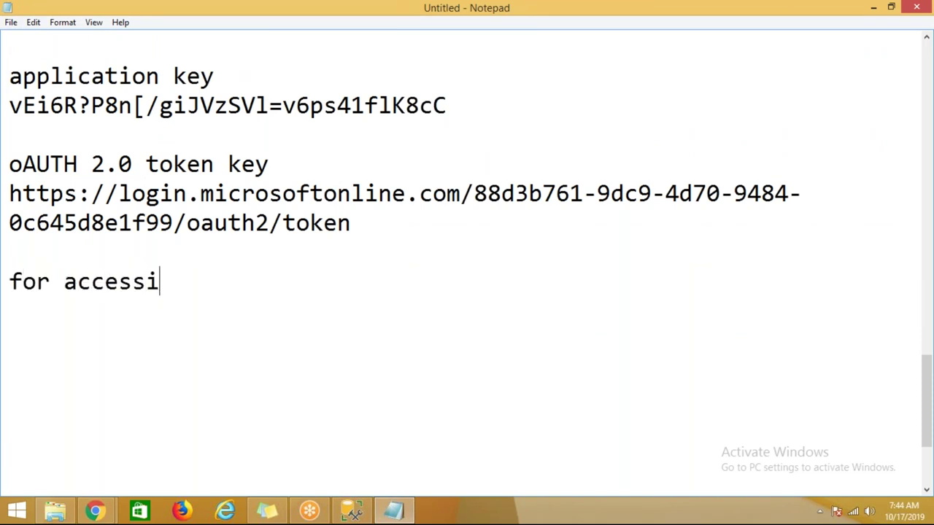
type("ng these fi")
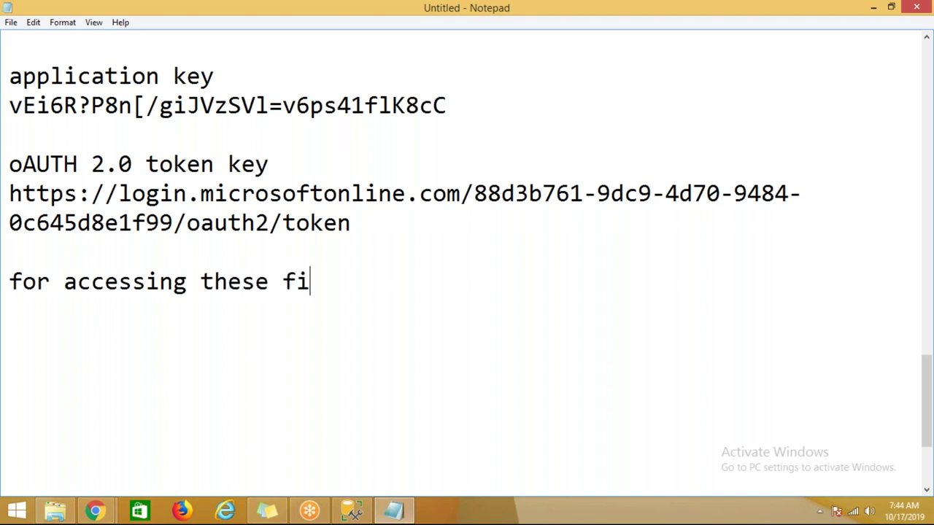
type("les in azure da")
key("BackSpace")
key("BackSpace")
key("BackSpace")
type("e data lake store")
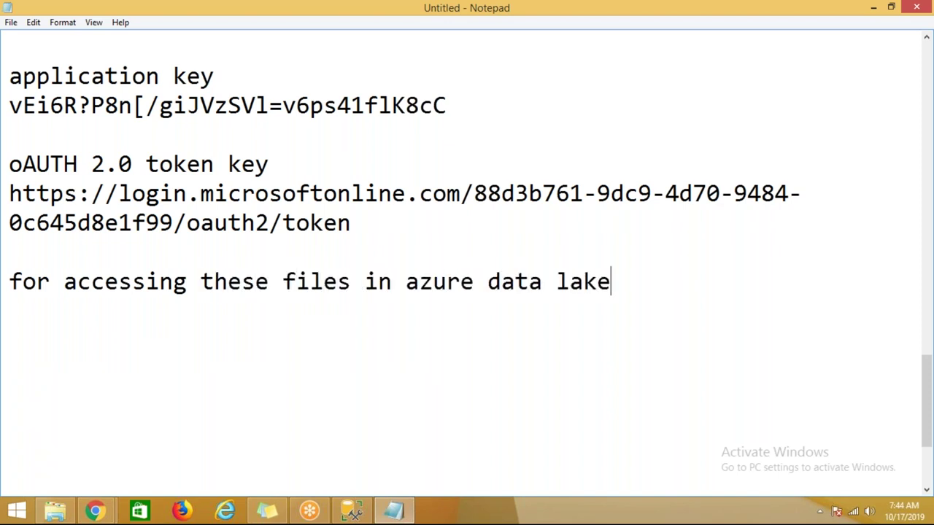
- Add the line "you need give access to azure data lake store -- using app registratin--" two lines below the note about accessing files
key("Return")
key("Return")
type("you ne")
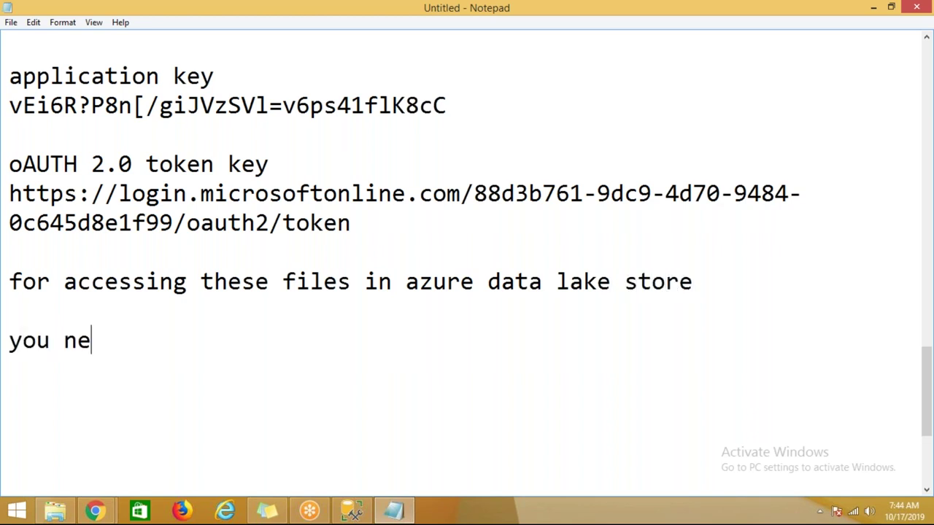
type("ed give")
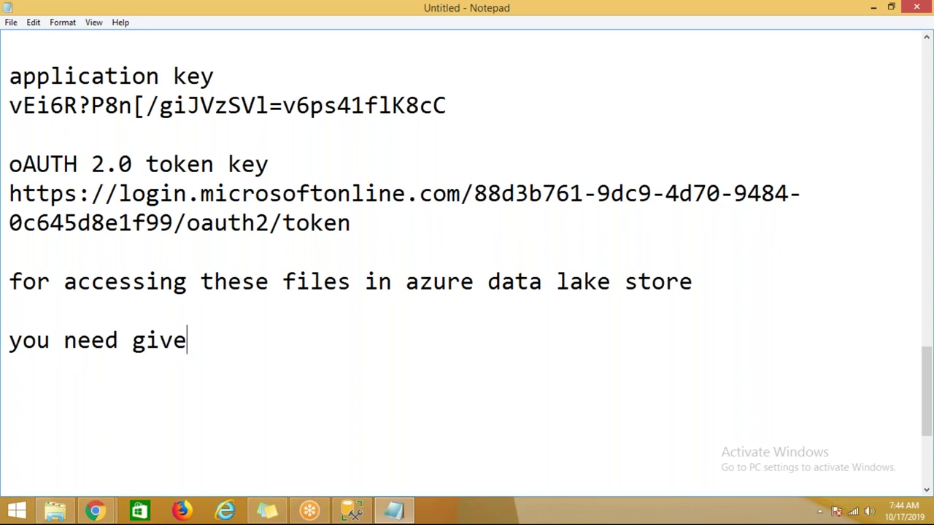
type(" access")
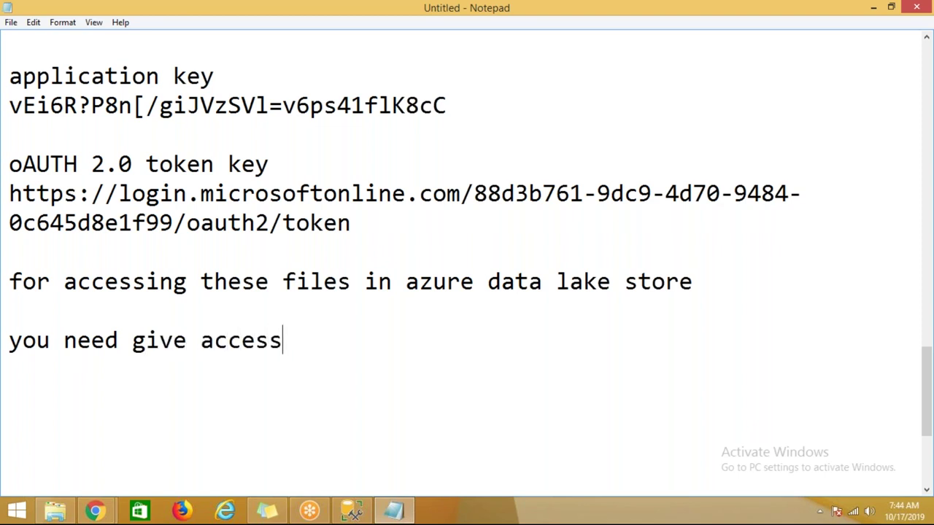
type(" to azure data ")
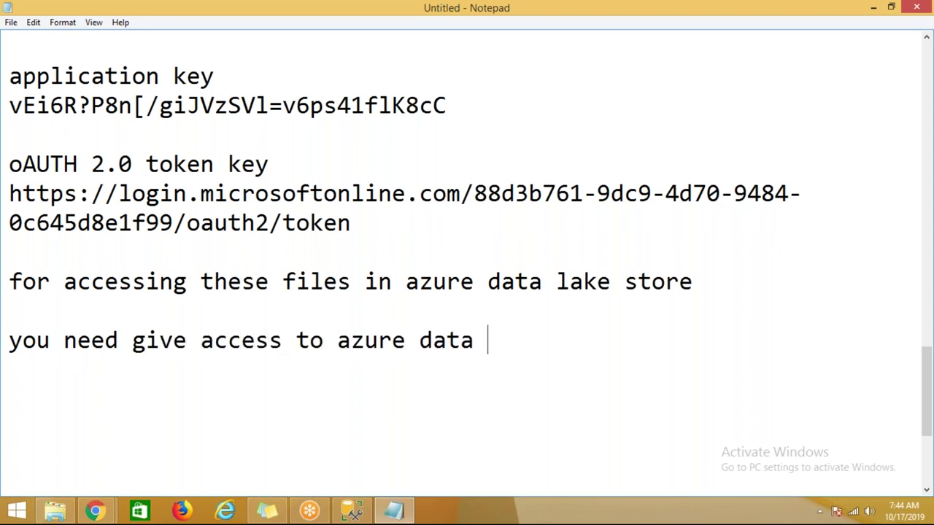
type("lake store -")
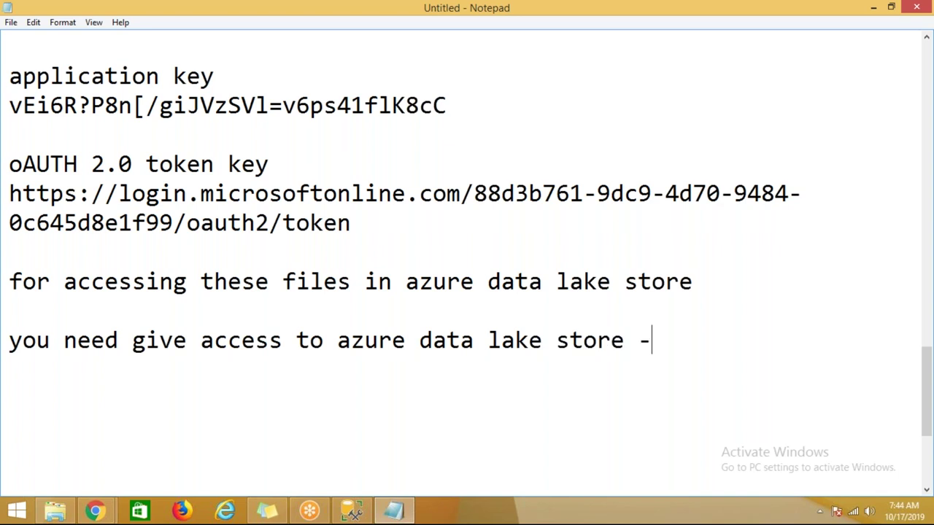
type("- using app ")
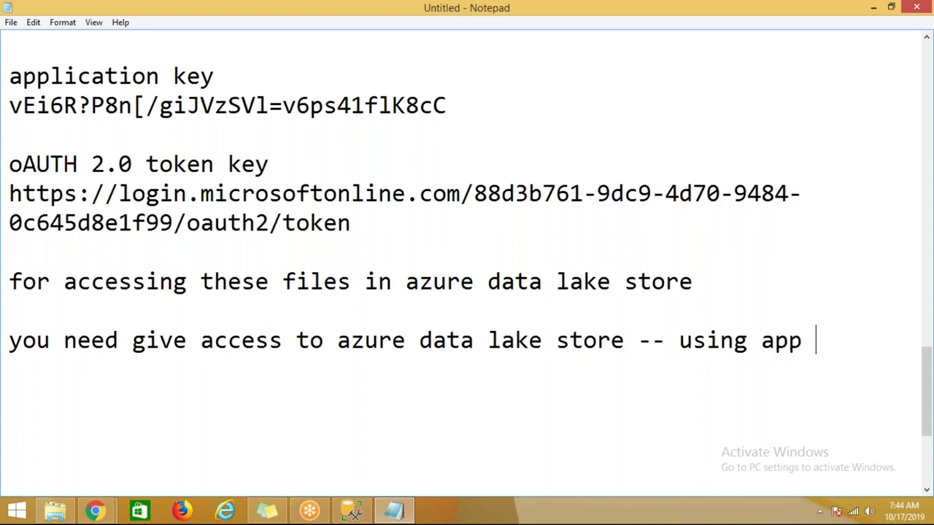
type("registratin")
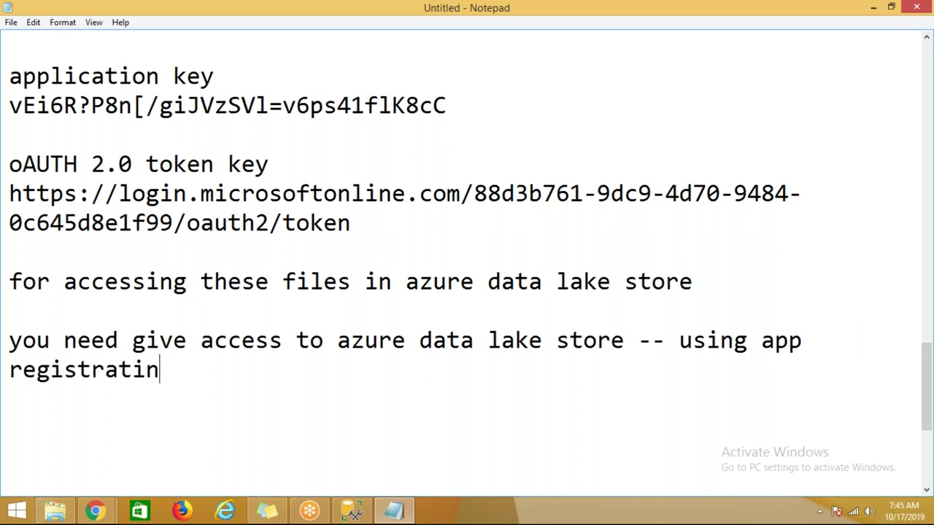
type("--")
- Switch to the Azure portal and open the access settings of the adlsdatafiles root folder in the data explorer
mouse_move(97, 514)
left_click(97, 399)
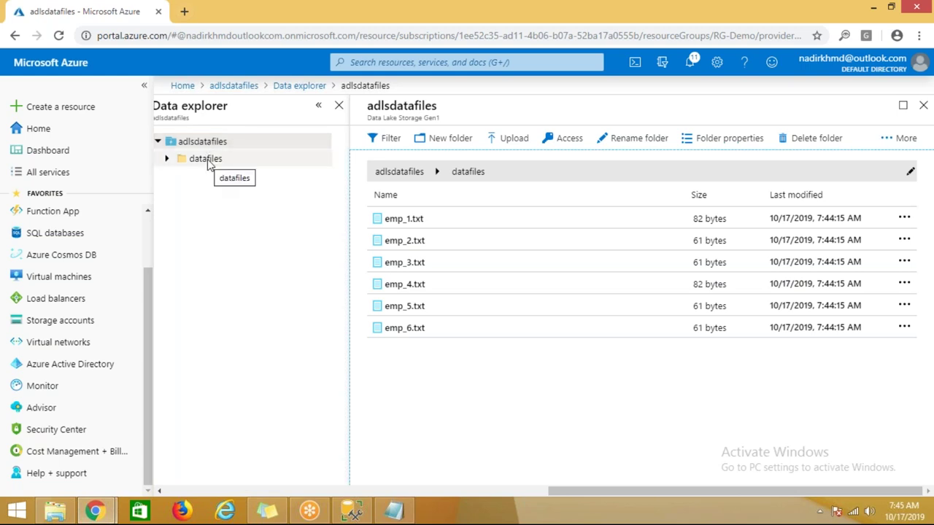
left_click(353, 89)
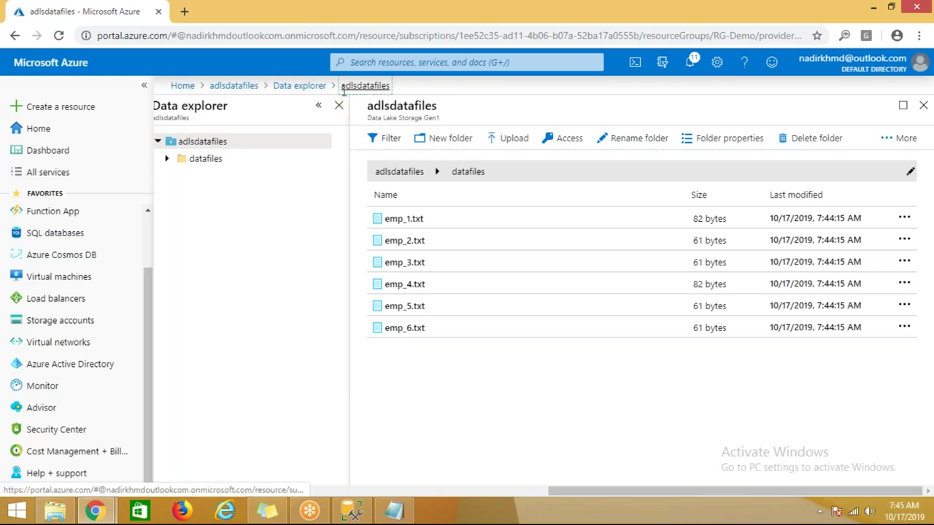
left_click(315, 88)
left_click(206, 141)
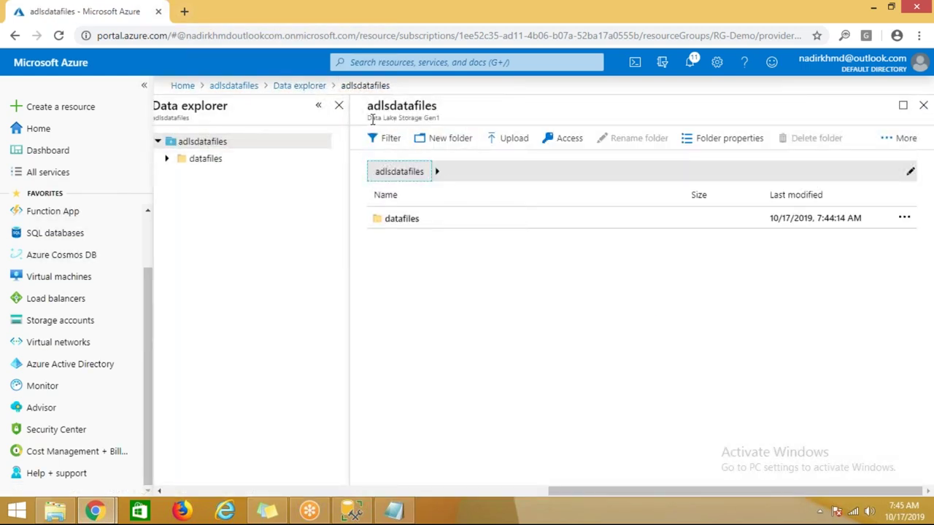
left_click_drag(370, 107, 440, 113)
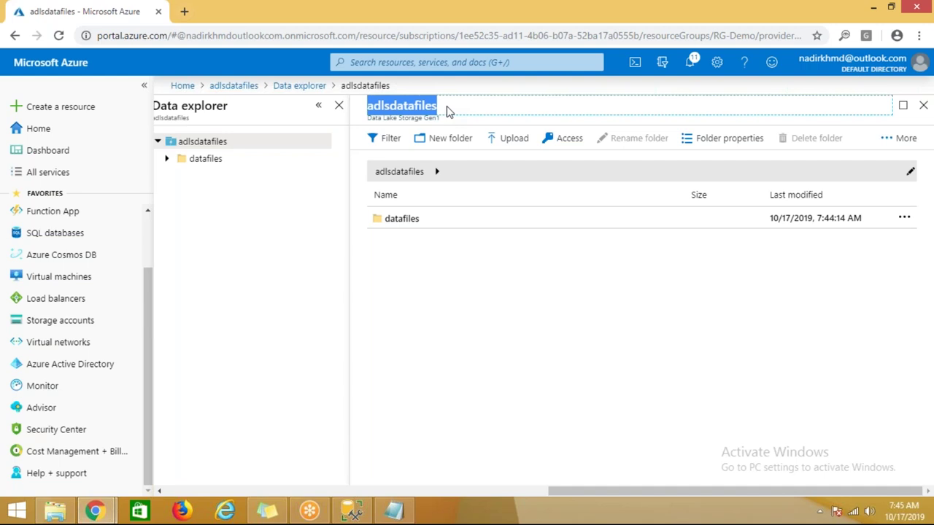
left_click(570, 142)
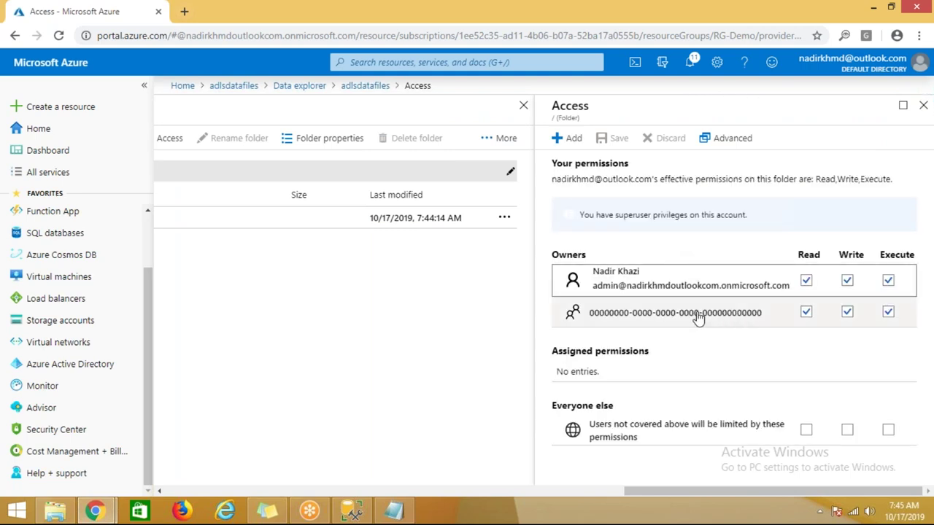
left_click_drag(615, 376, 554, 379)
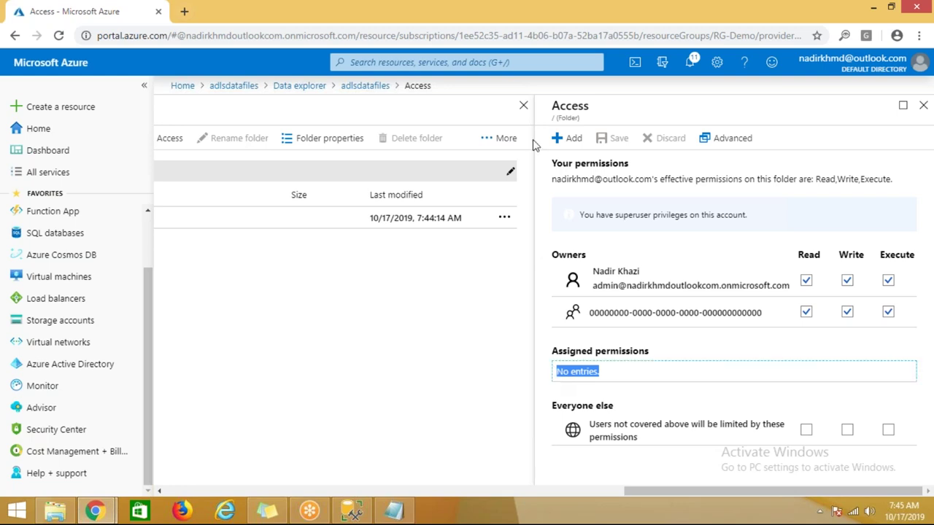
- Start a new permission assignment on the root folder and select azuredatalakestoreappregistration as its user or group
left_click(567, 138)
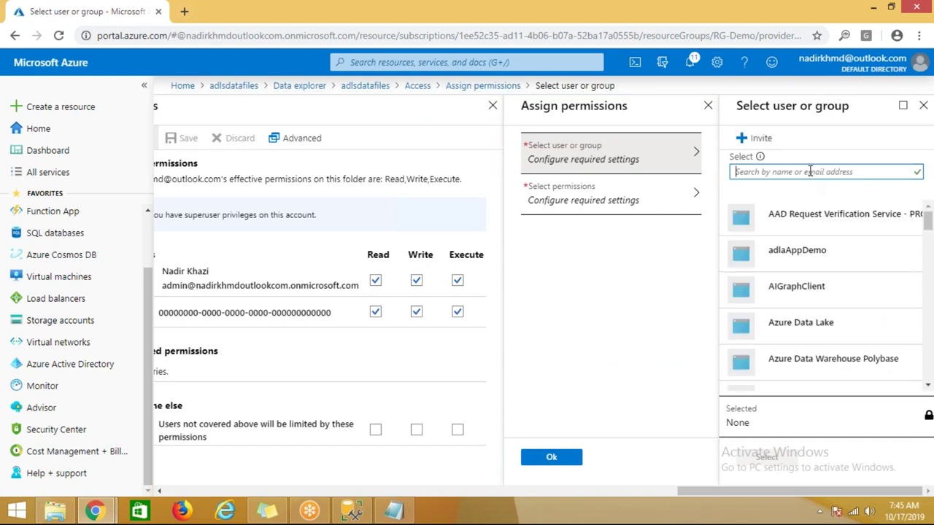
scroll(831, 326, "down", 10)
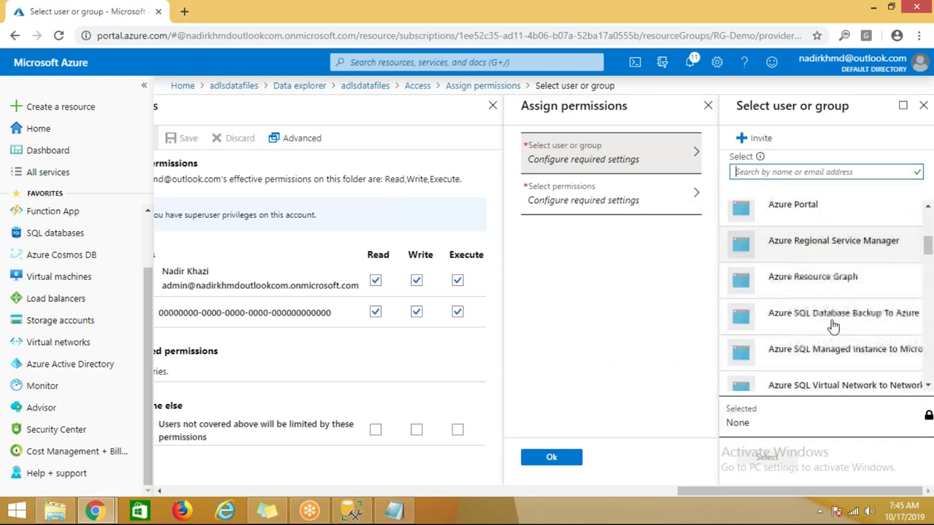
scroll(834, 326, "down", 10)
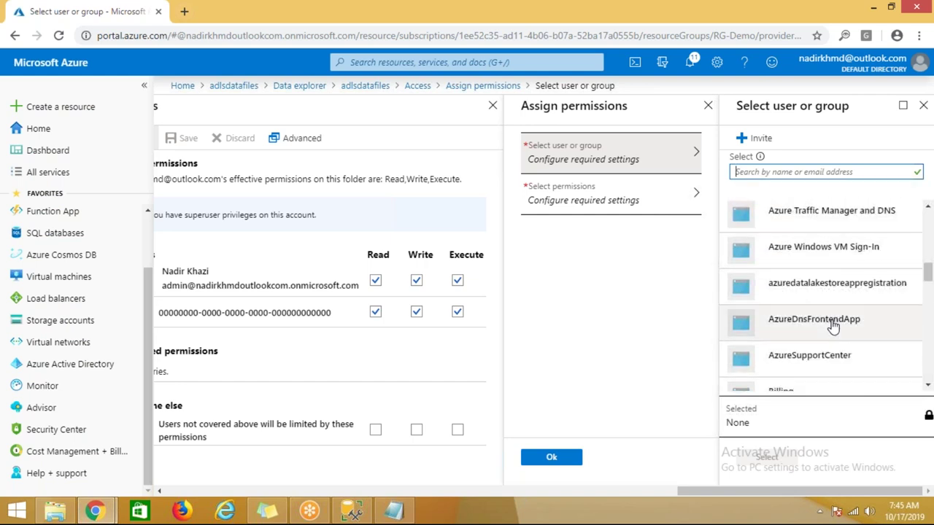
scroll(834, 326, "up", 1)
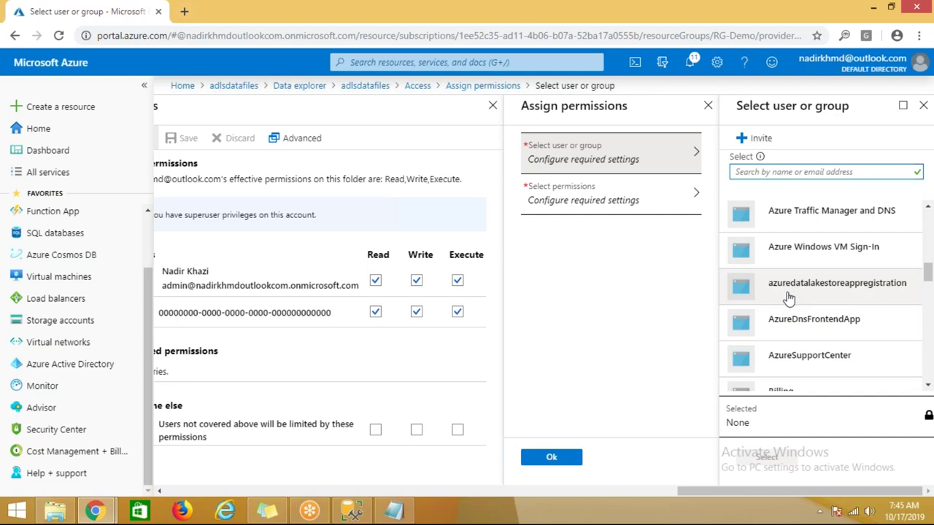
left_click(849, 293)
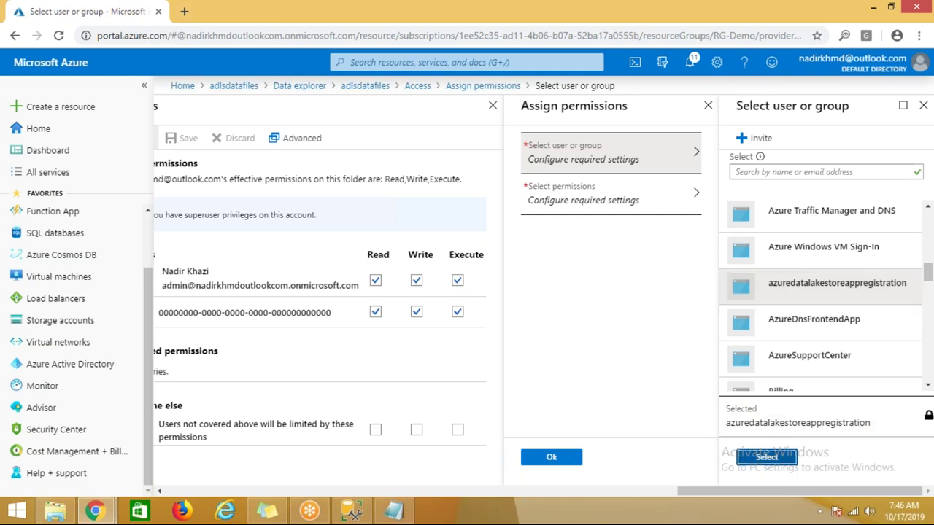
left_click(766, 457)
- Assign Read, Write and Execute to this folder and all children as an access permission entry and a default permission entry
left_click(742, 162)
left_click(742, 174)
left_click(742, 186)
left_click(748, 248)
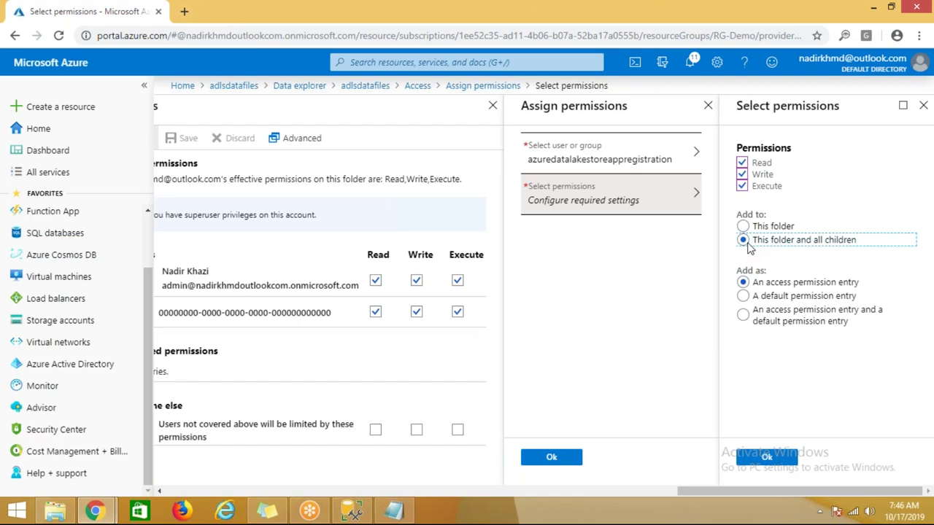
left_click(744, 319)
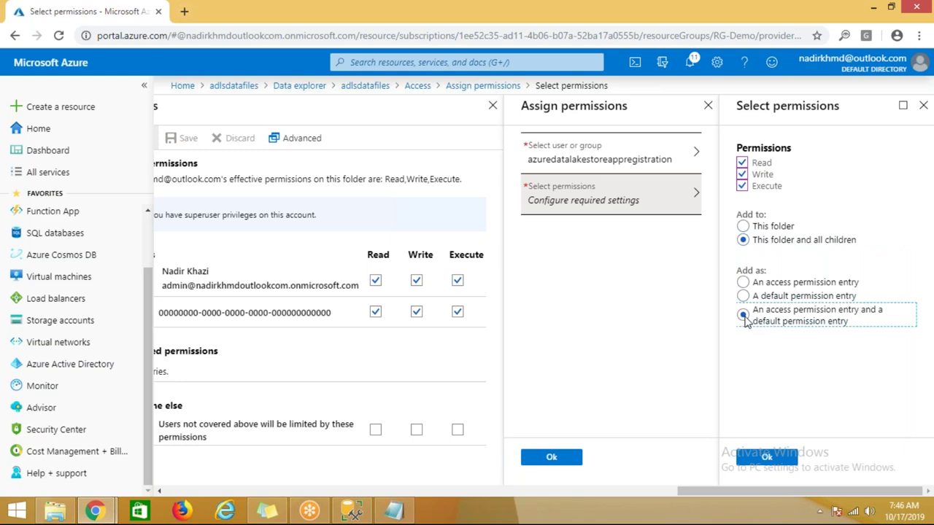
left_click(763, 456)
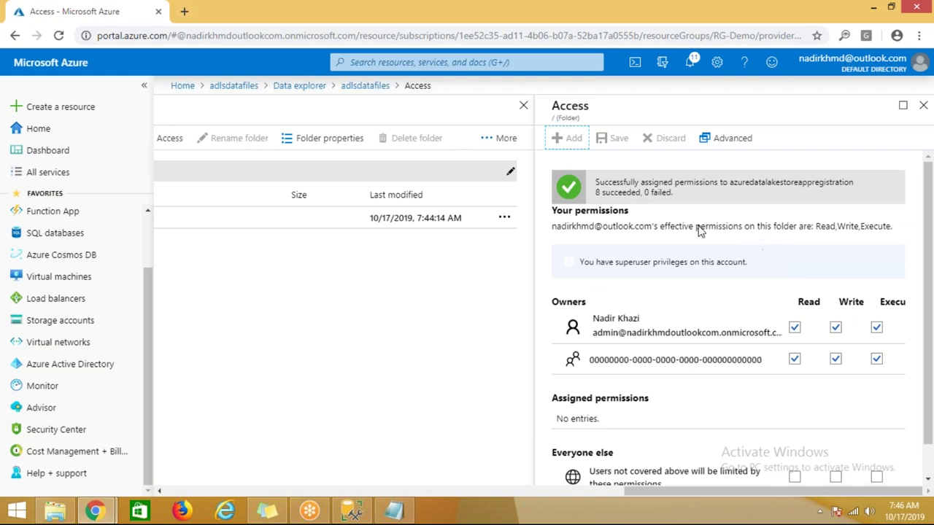
- Check the root folder's assigned permissions, reopening its access settings once, and close the access and folder views
scroll(697, 226, "down", 1)
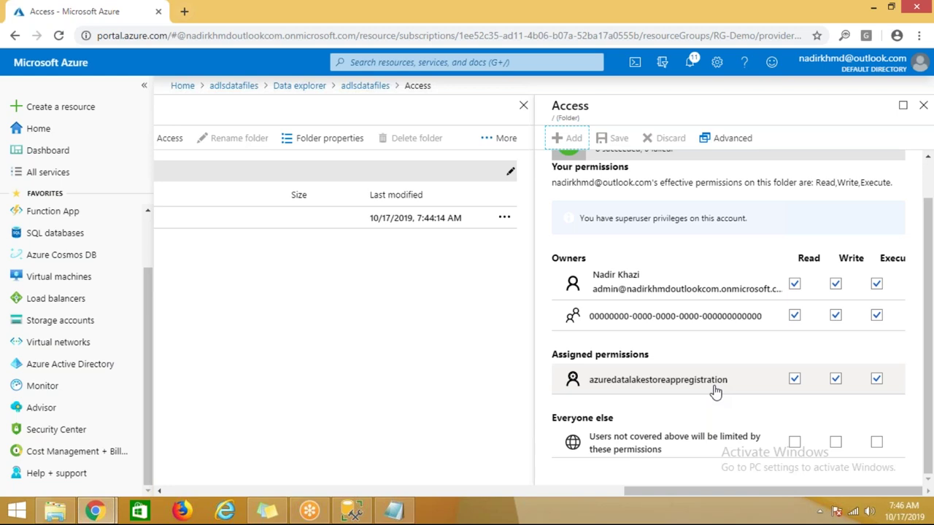
left_click(923, 107)
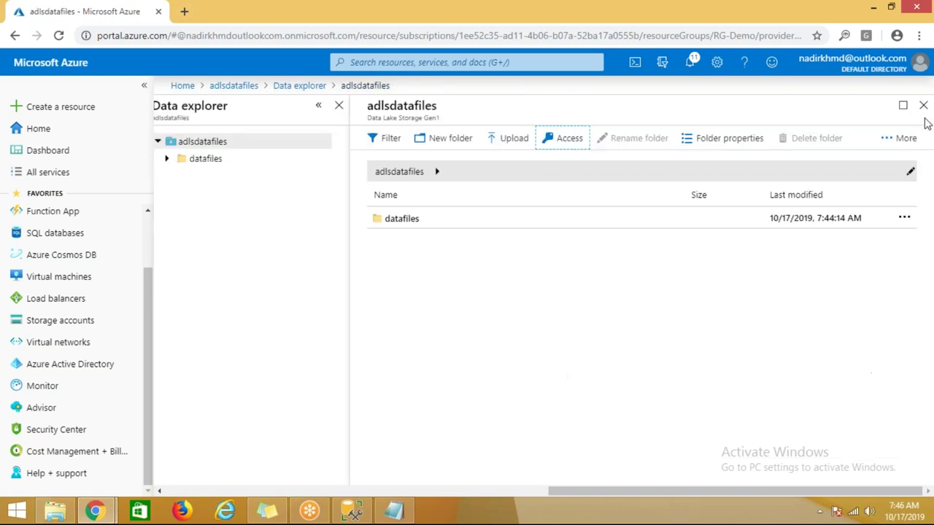
left_click(570, 142)
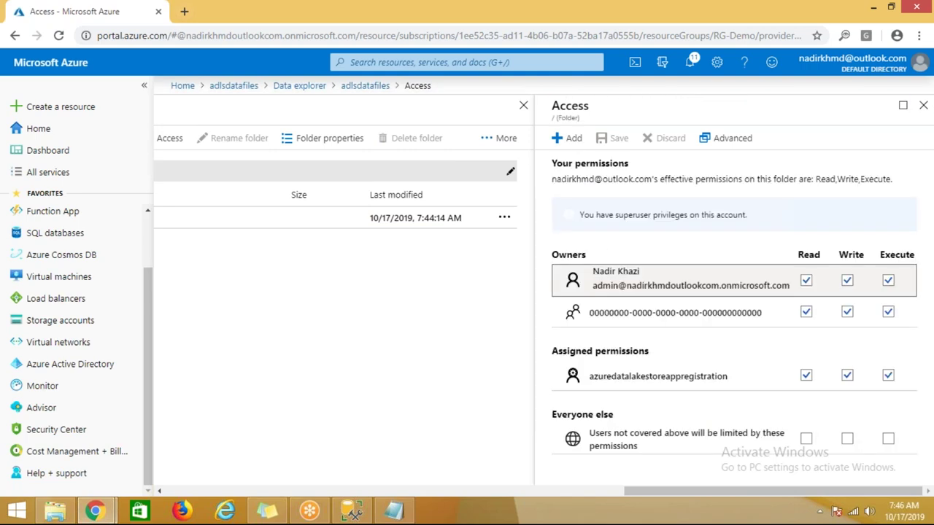
left_click(923, 106)
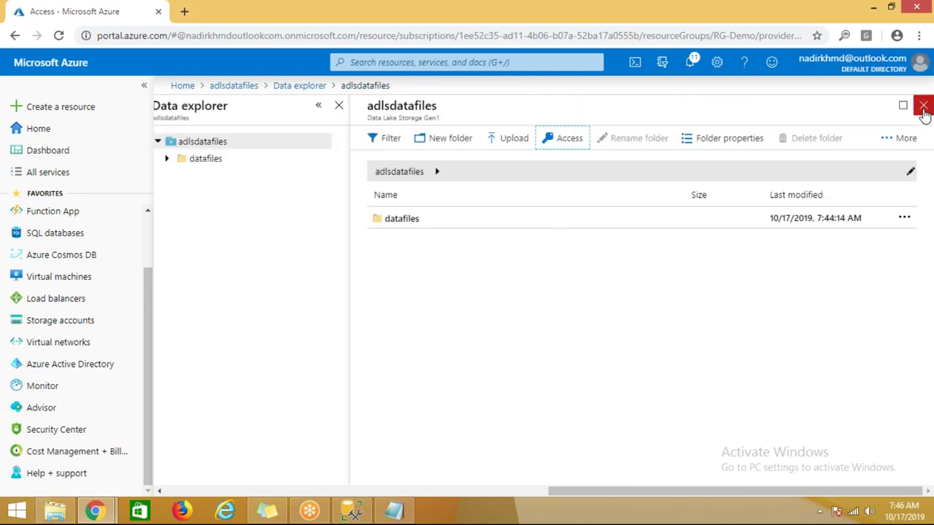
left_click(923, 107)
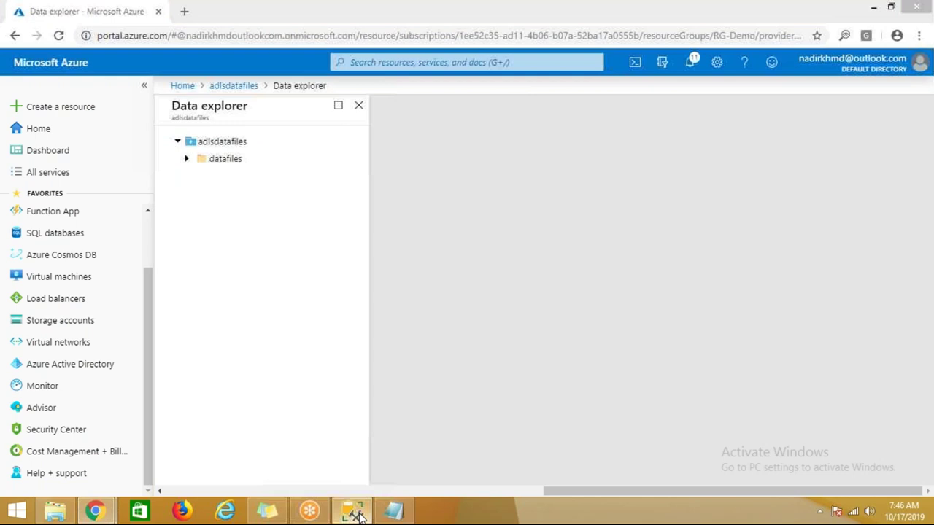
- Switch to SQL Server Management Studio and open a new empty query on the sqldwhdb database
left_click(356, 513)
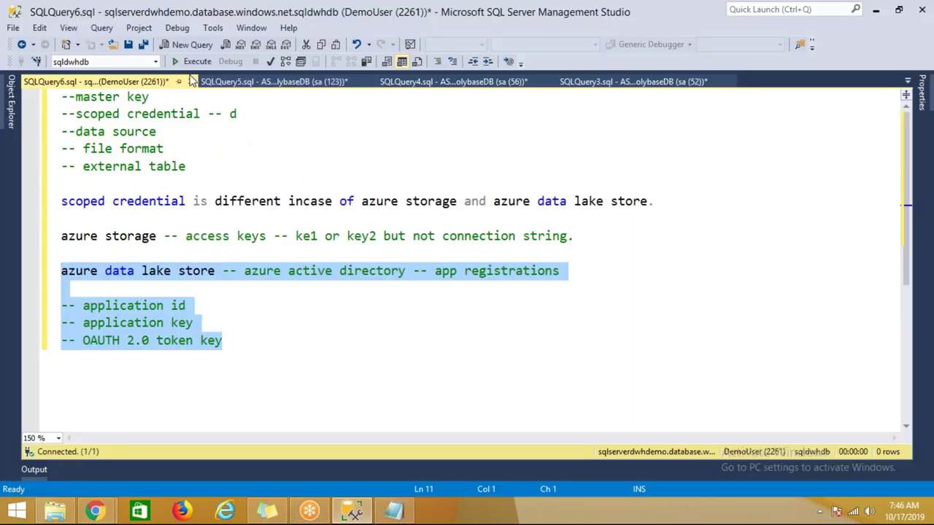
left_click(196, 144)
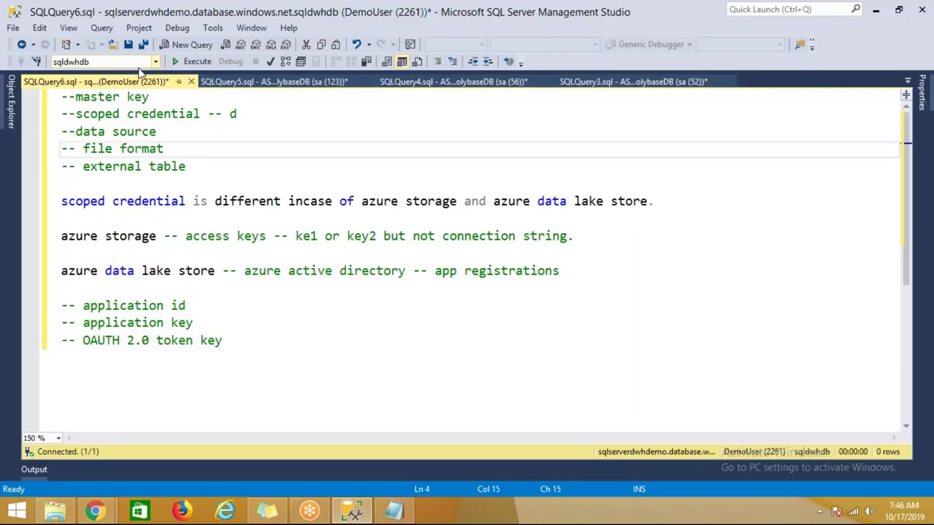
left_click(187, 44)
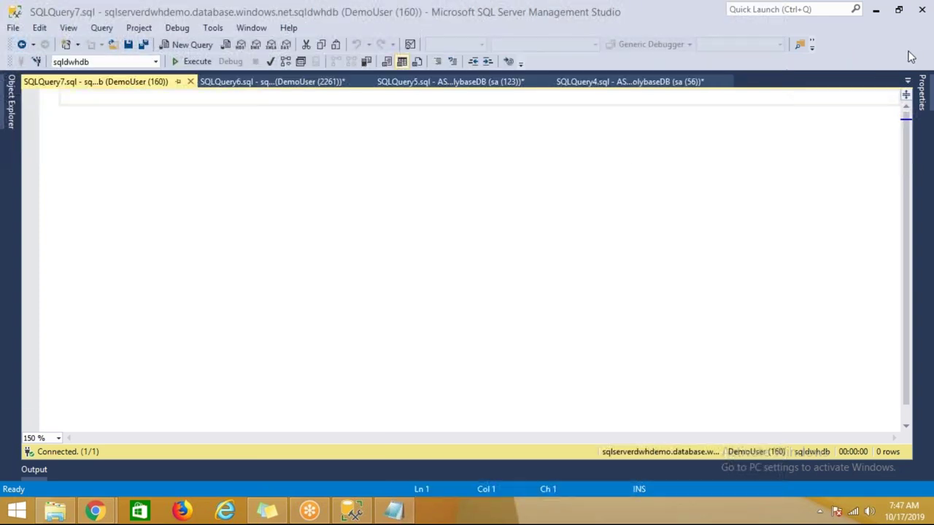
left_click(453, 151)
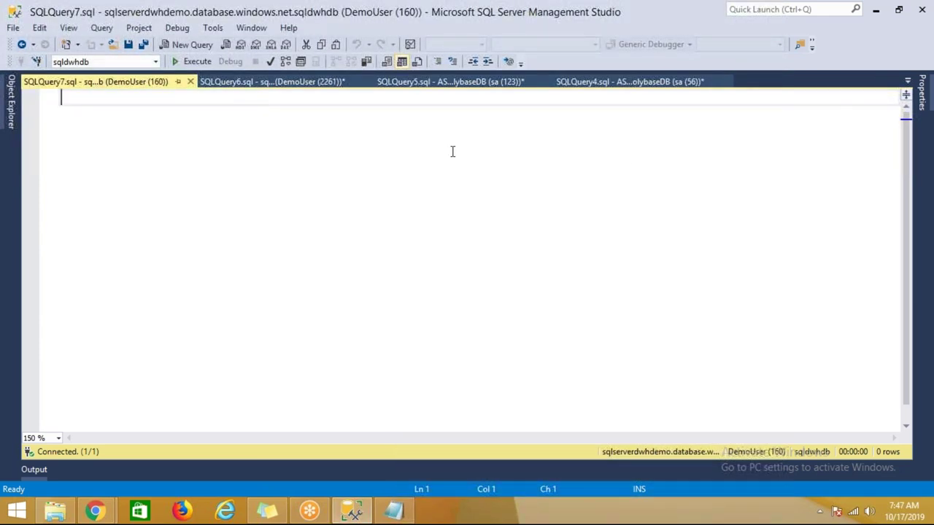
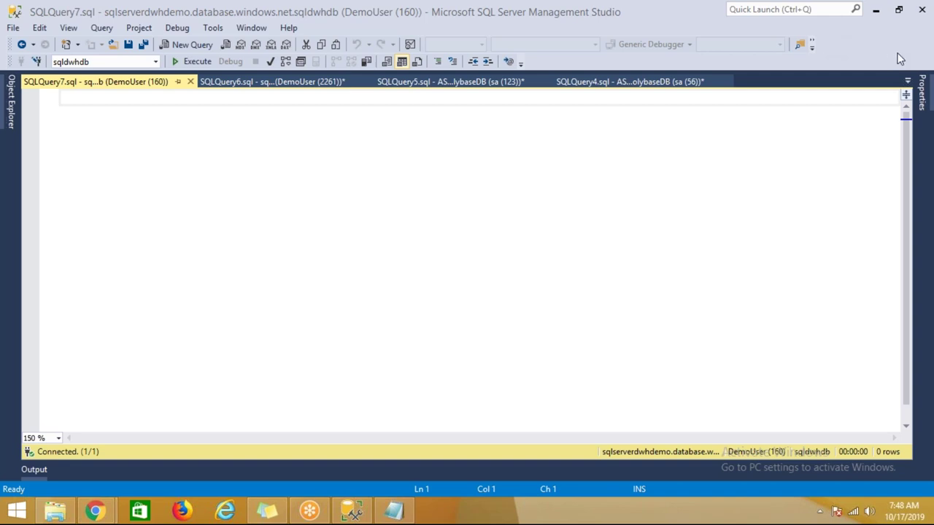
left_click(647, 160)
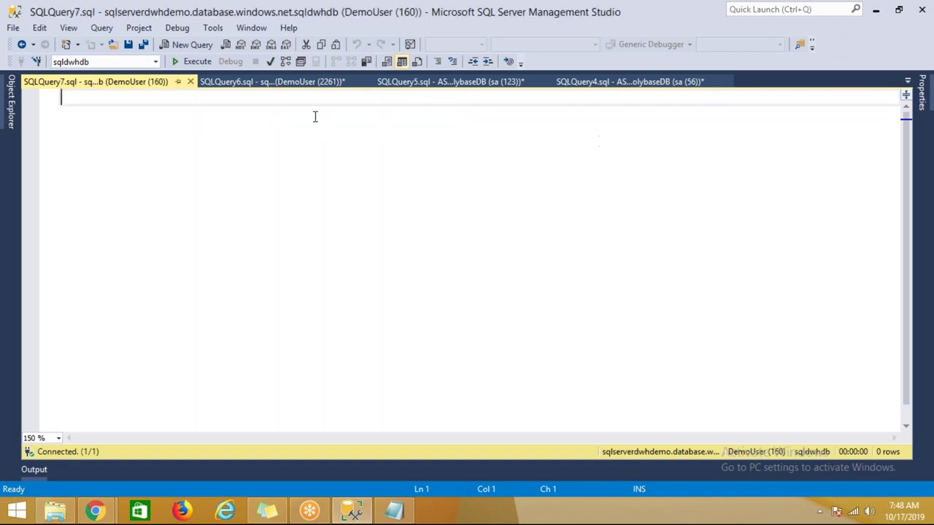
type("o")
key("BackSpace")
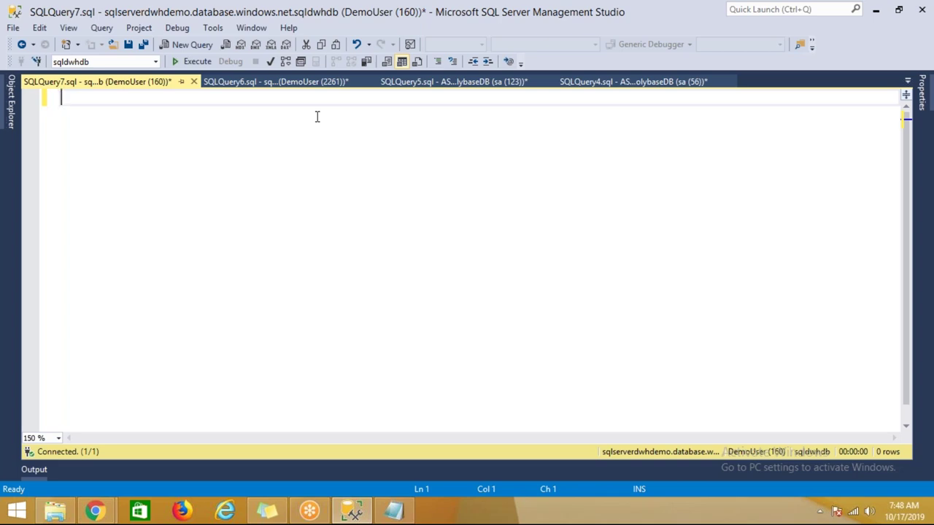
type("da")
key("BackSpace")
key("BackSpace")
type("a")
type("an")
key("BackSpace")
key("BackSpace")
type("naly")
key("BackSpace")
key("BackSpace")
key("BackSpace")
key("BackSpace")
key("BackSpace")
- Write the note lines "azure storage -- object storage" and "azure data lake store -- file hierarchy" in the empty query
type("azure storage -- object storage")
key("Return")
type("azure sta")
key("BackSpace")
key("BackSpace")
key("BackSpace")
type("data lake store -- file hierarchy")
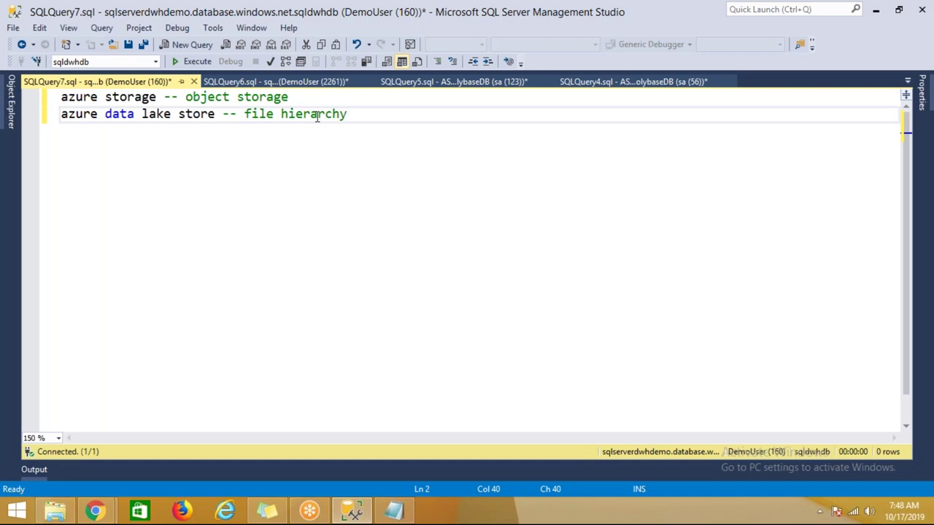
- Append "-- windows explorer" to the data lake store line and "-- object" to the azure storage line
type(" -- windows explo")
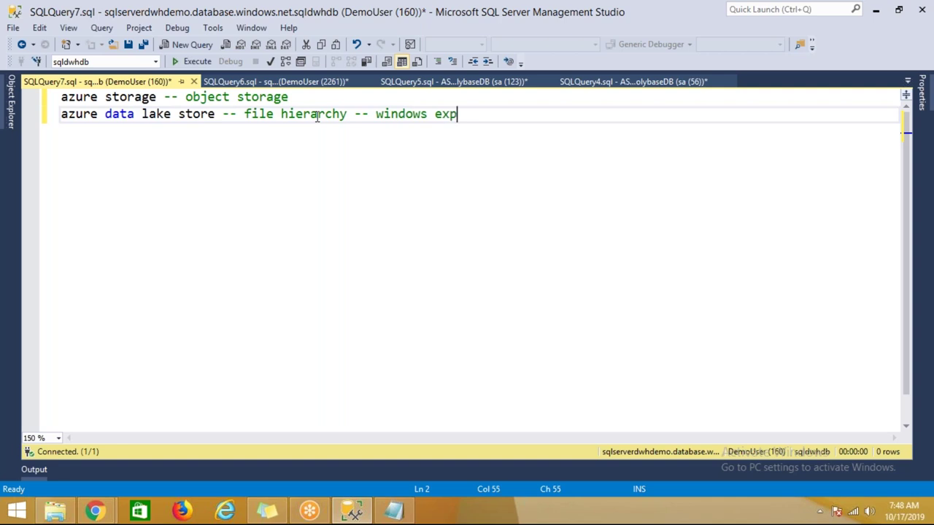
key("BackSpace")
type("loee")
key("BackSpace")
key("BackSpace")
type("rer")
key("Up")
type("-- obj")
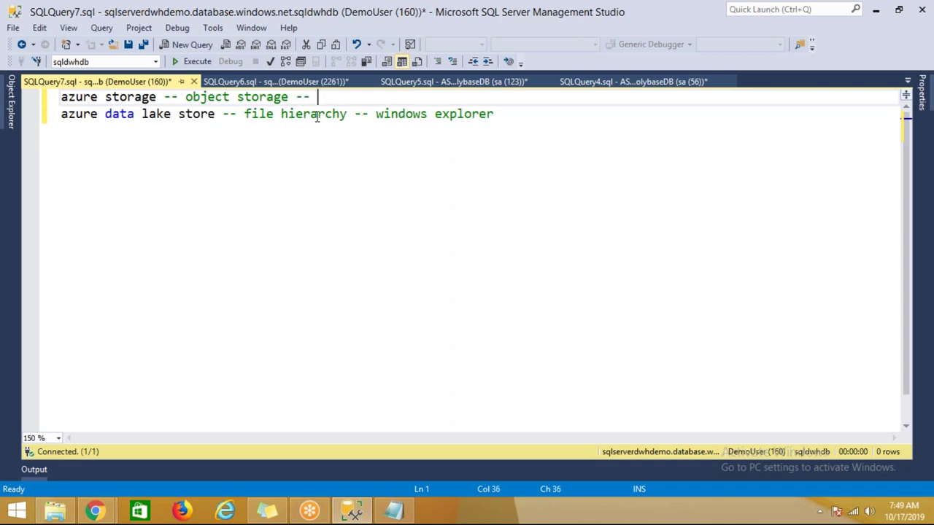
type("ect")
- Below a blank line, add the notes "HDInsight -- hdfs --hadoop and spakr" and "azure data lake analytics --"
key("shift+Home")
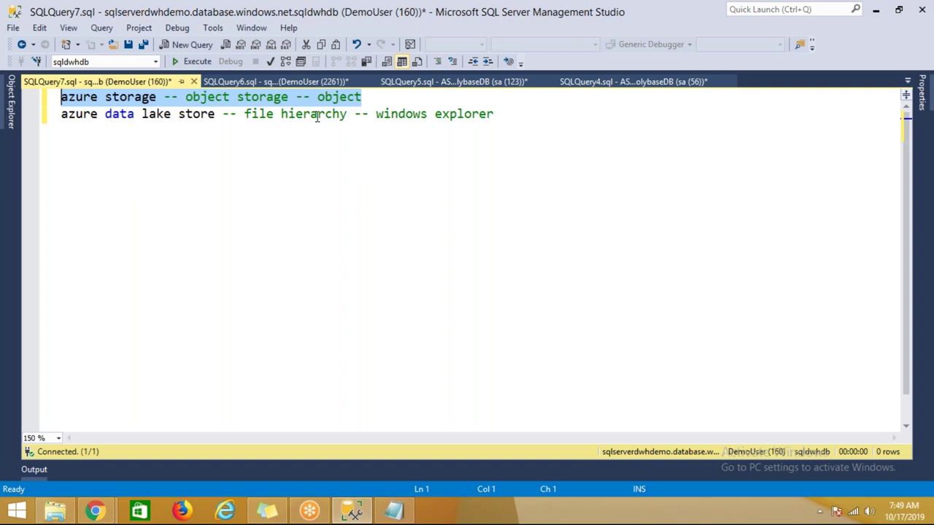
key("Down")
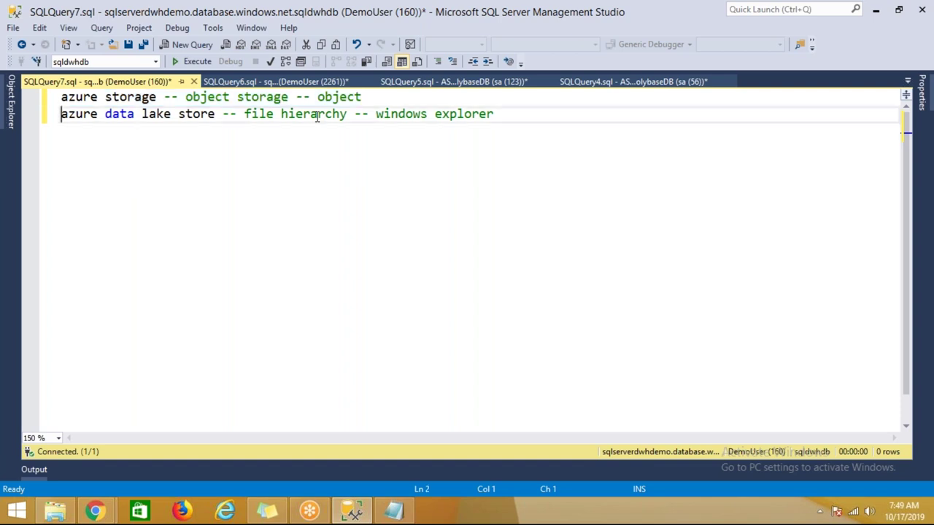
key("End")
key("Return")
key("Return")
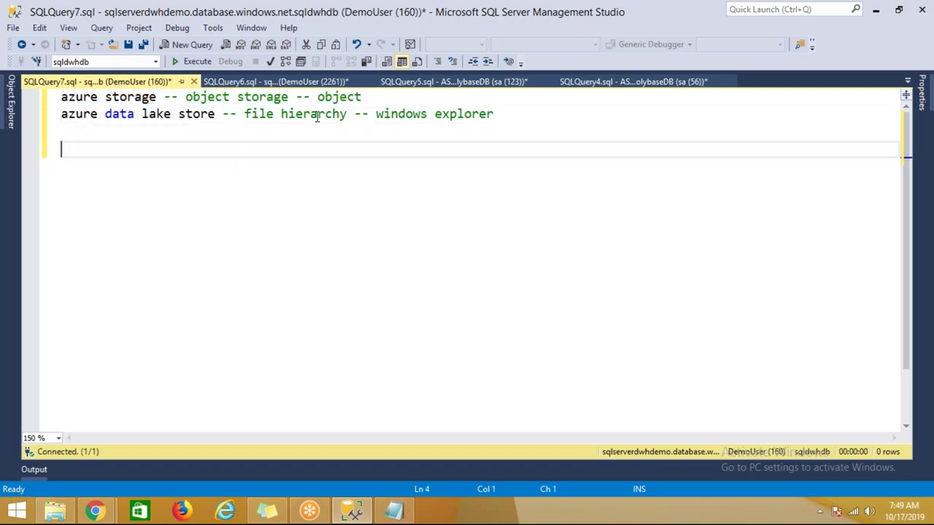
type("HDInsight -- hdfs --hadoop and spakr")
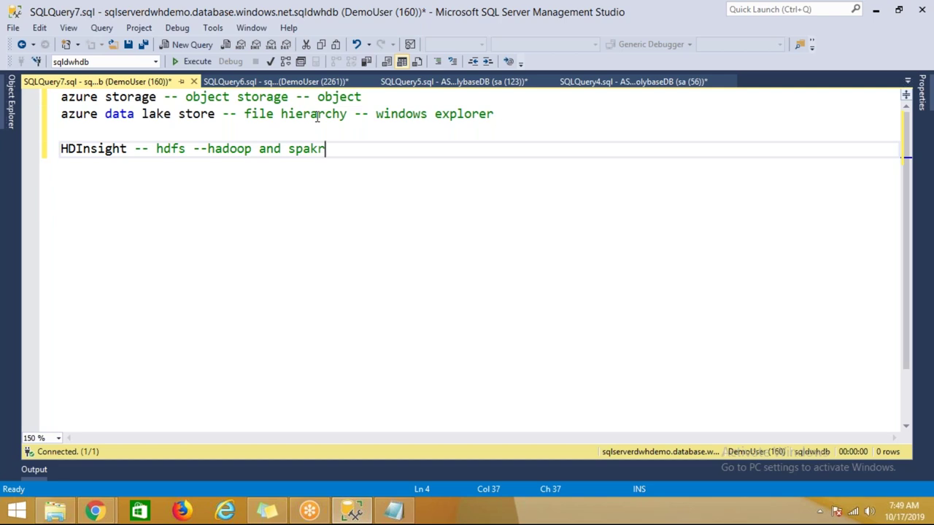
key("Return")
type("azur")
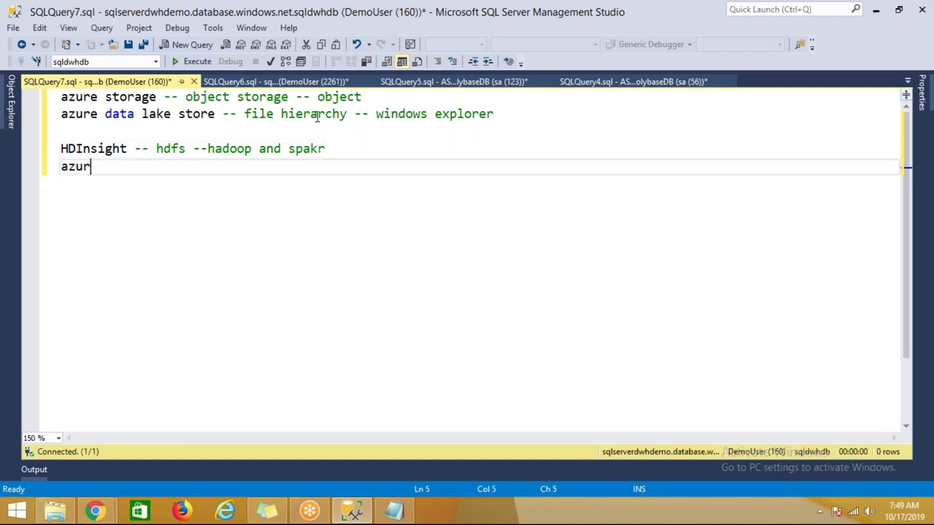
type("e data lake analytic")
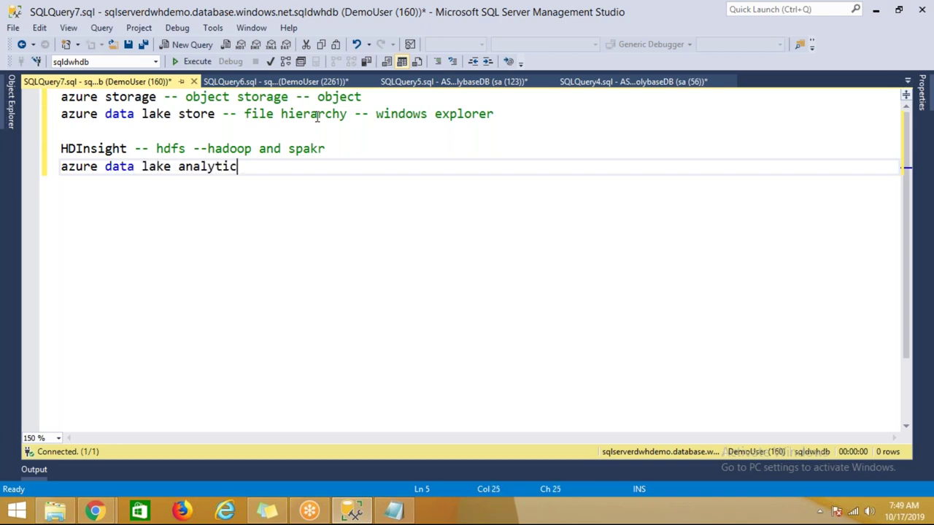
type("s --")
- Highlight the HDInsight and data lake analytics notes, the data lake store line and the azure storage line in turn
key("shift+Up")
key("shift+Home")
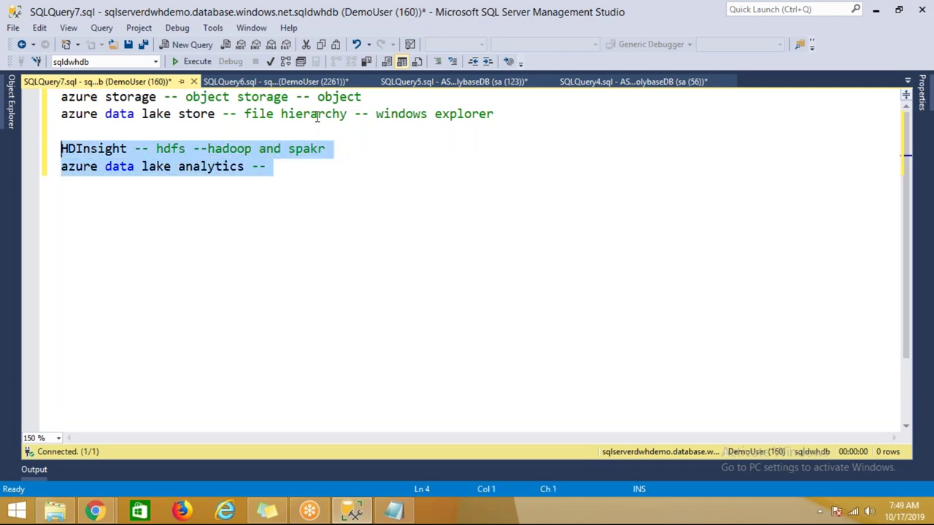
key("Up")
key("Up")
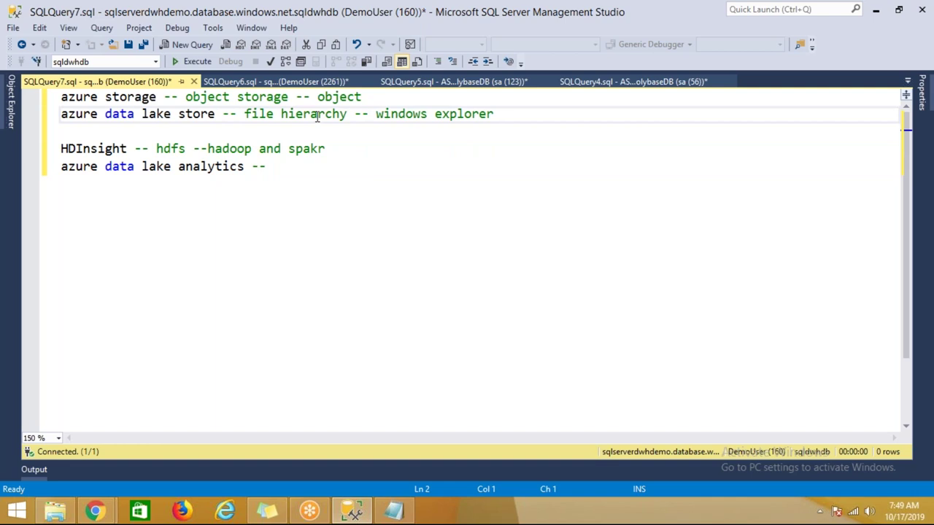
key("shift+End")
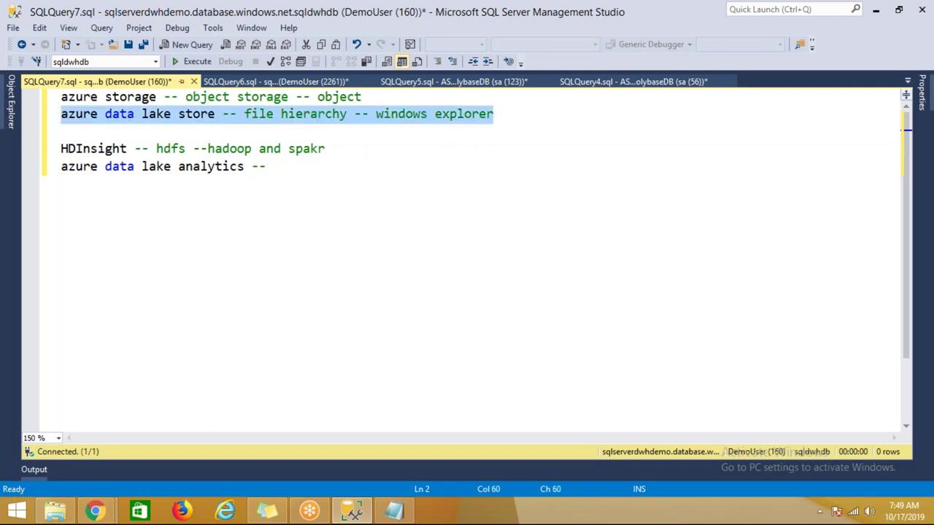
key("Up")
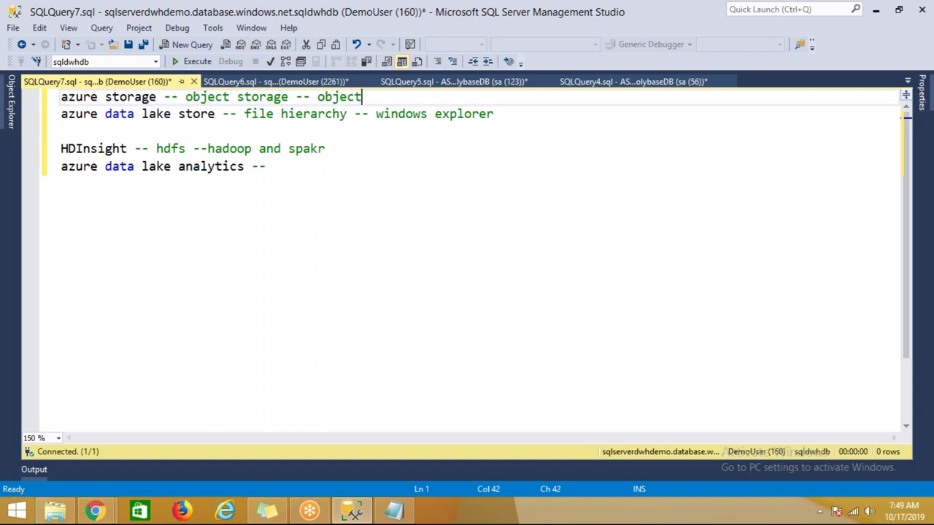
key("shift+Home")
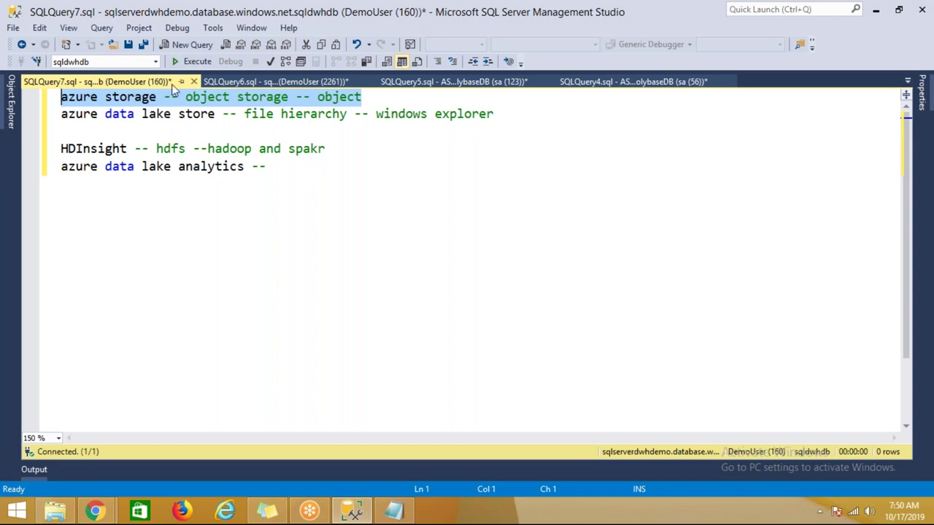
- Switch to the Azure portal in Chrome and open the RG-Demo resource group
mouse_move(113, 504)
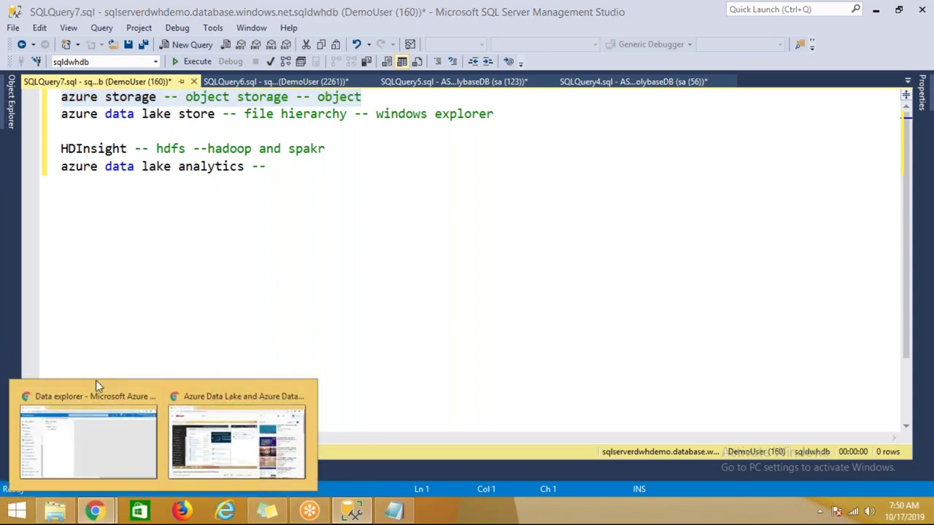
left_click(92, 401)
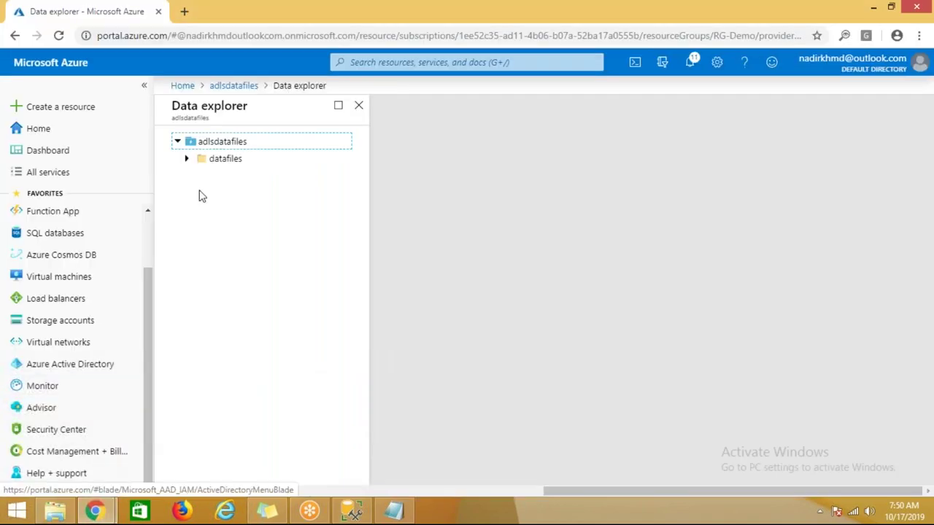
scroll(96, 260, "up", 3)
left_click(80, 242)
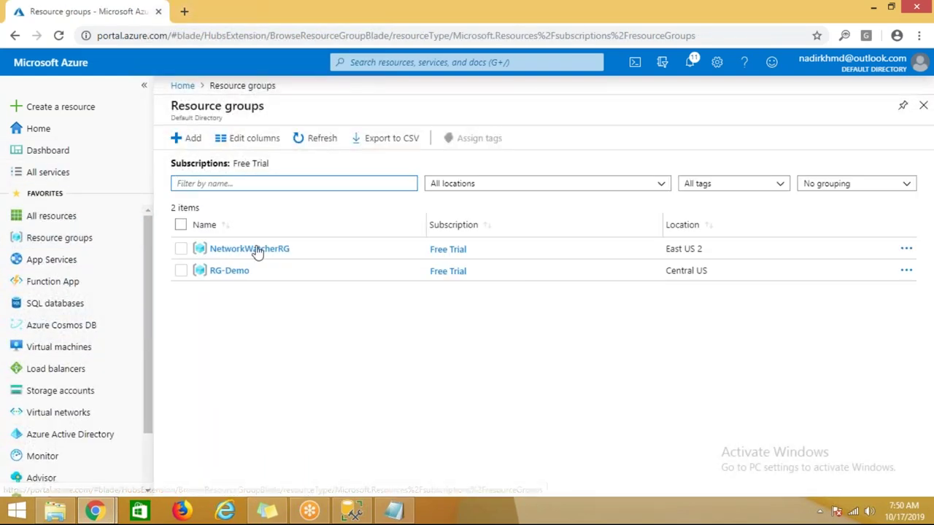
left_click(232, 271)
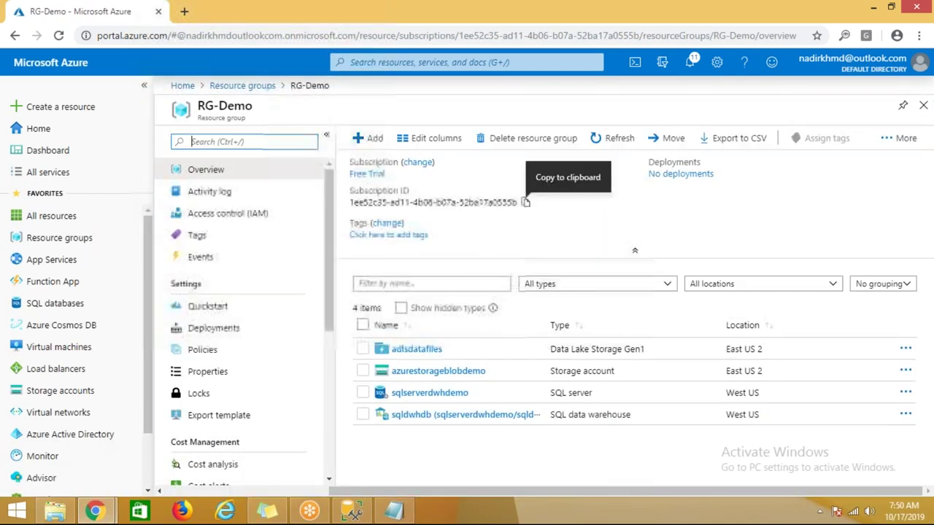
- Delete the RG-Demo resource group, entering RG-demo as the confirmation name, and close its overview
left_click(551, 140)
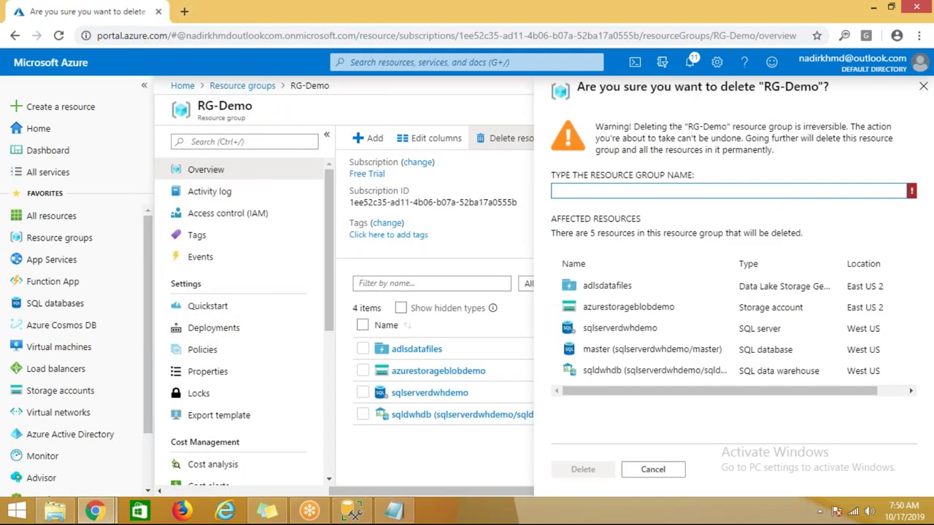
type("RG-demo")
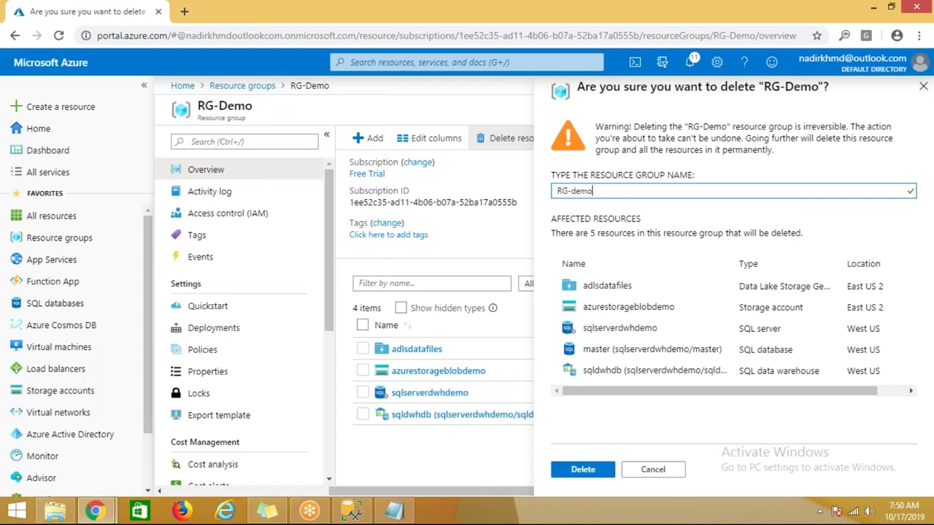
left_click(582, 476)
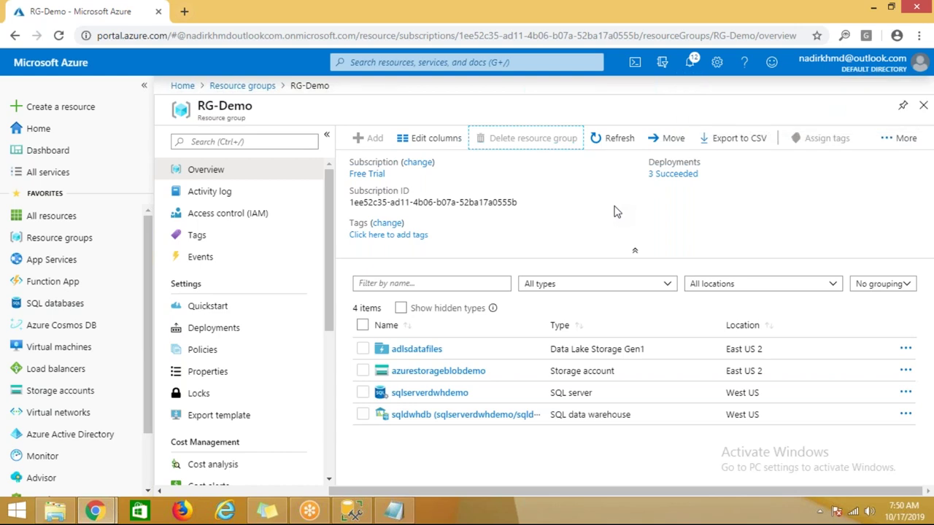
left_click(924, 107)
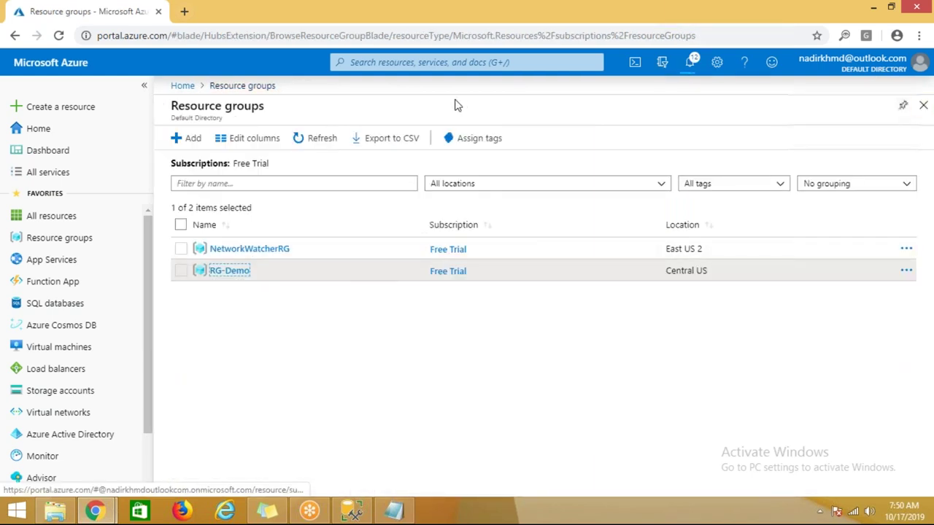
- Check the portal notifications for the progress of the resource group deletion
left_click(484, 63)
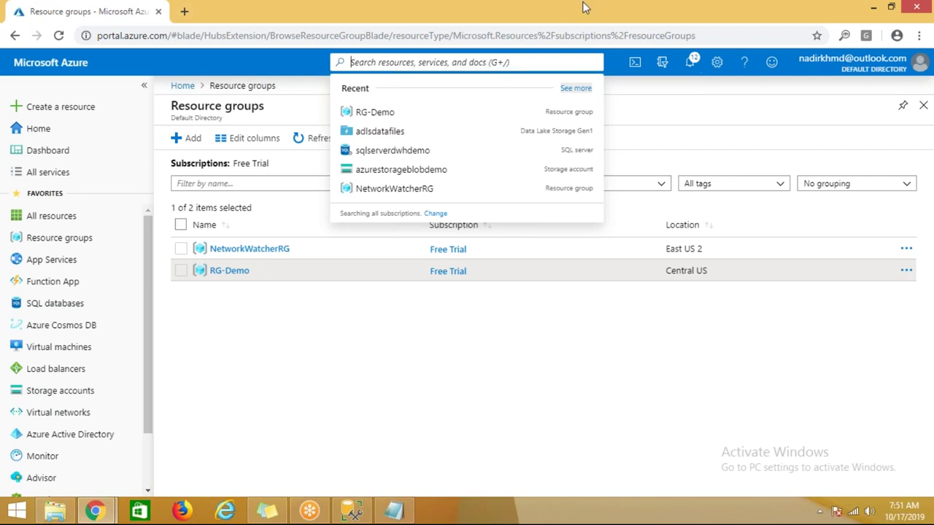
left_click(693, 61)
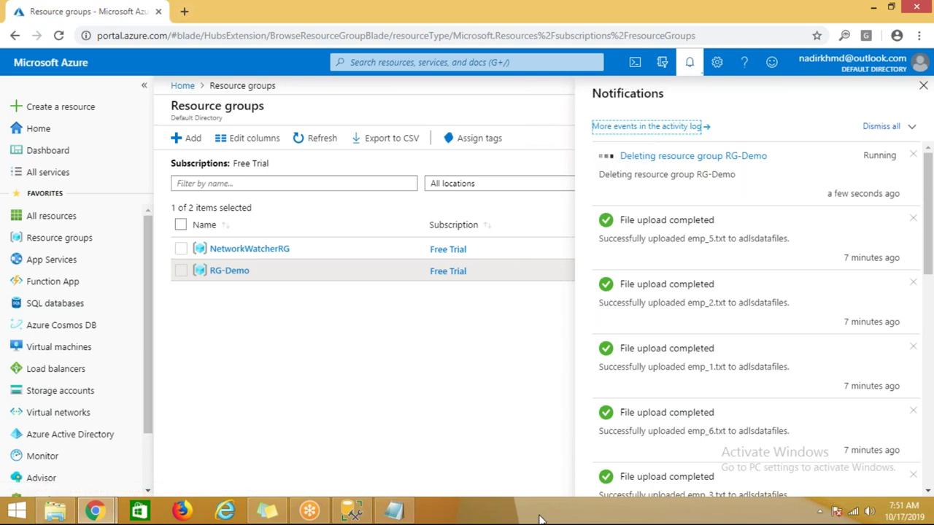
left_click(541, 35)
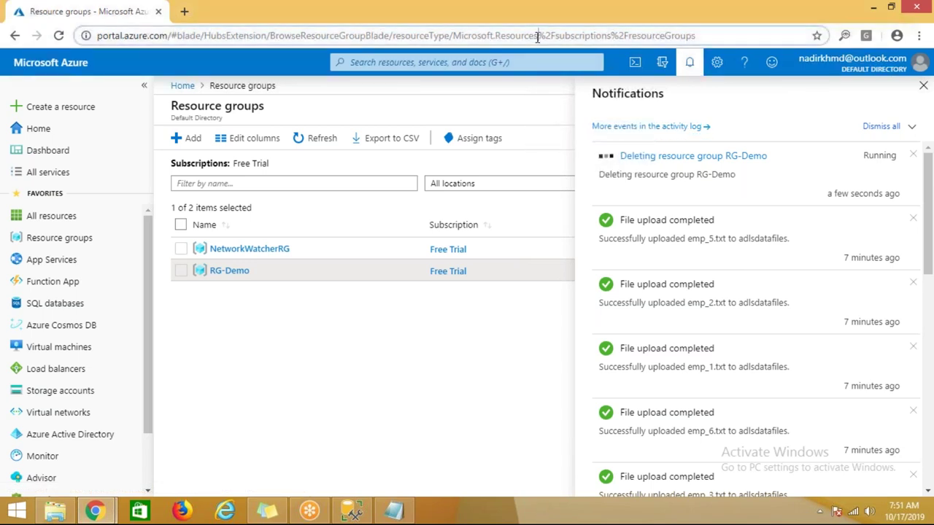